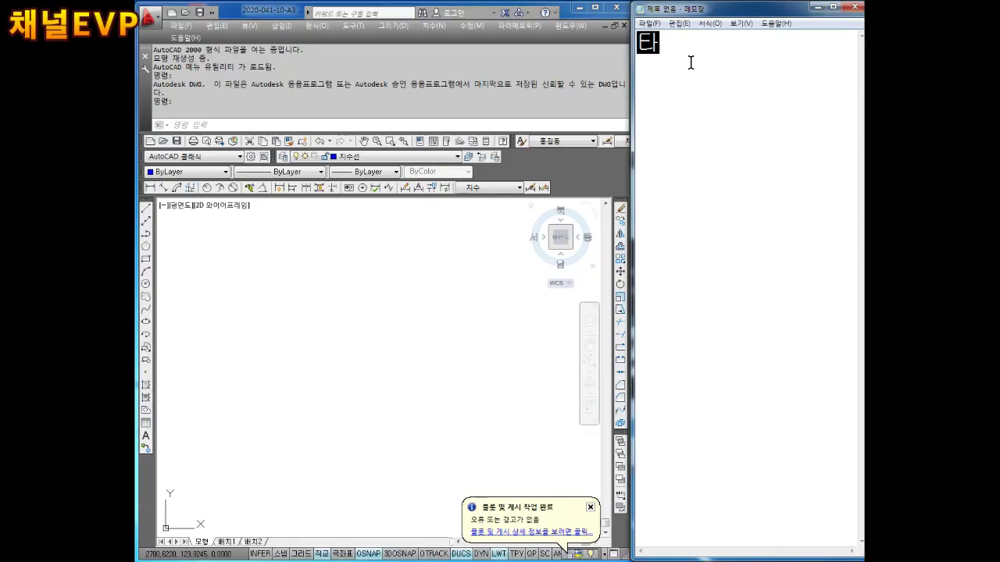
Step: Type the heading 타원그리기, a blank line, and the note line el 엔터 in Notepad
text(타원그리기)
key(Return)
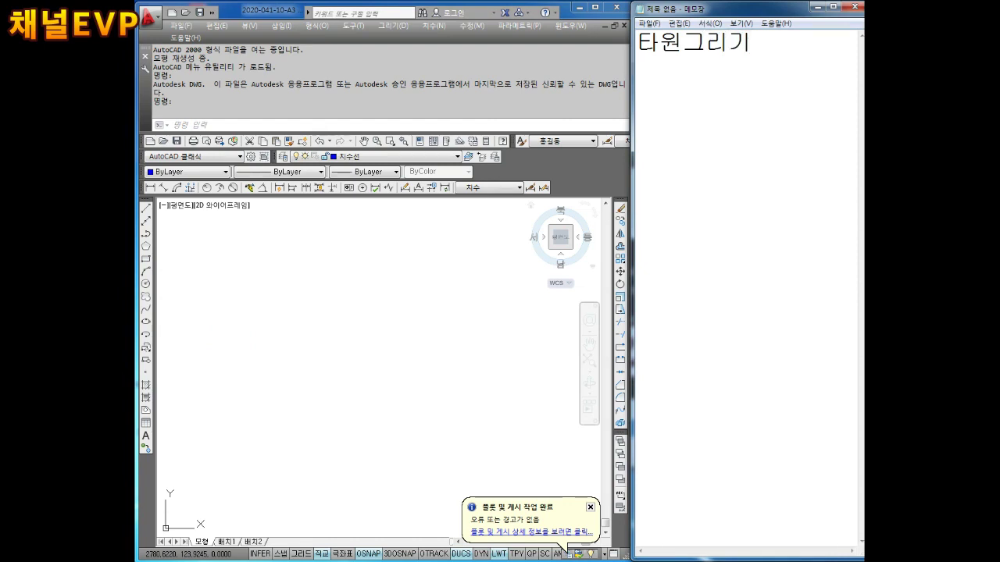
text(el)
key(Return)
text(dps)
key(BackSpace)
text(엔터)
key(Return)
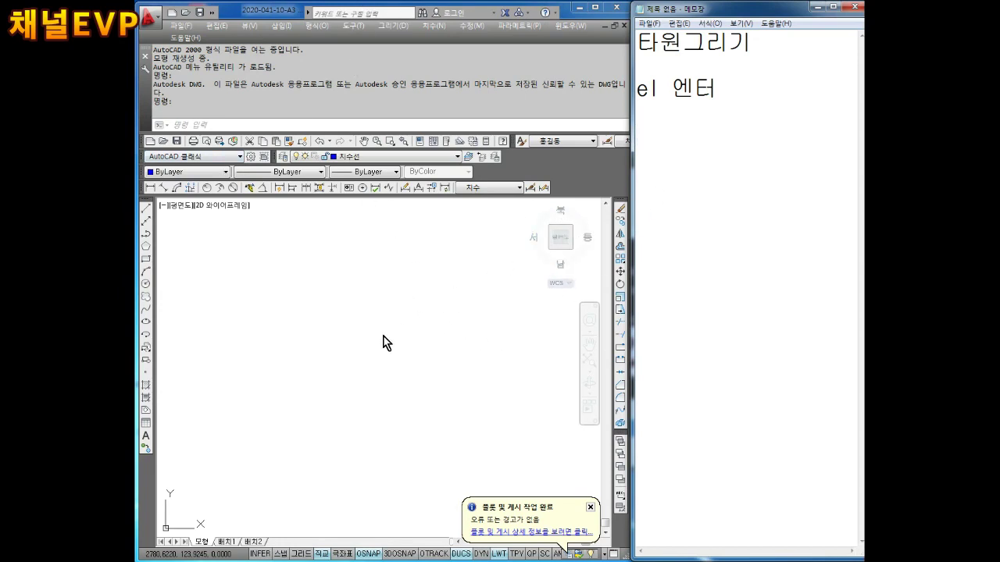
text(ㄷ)
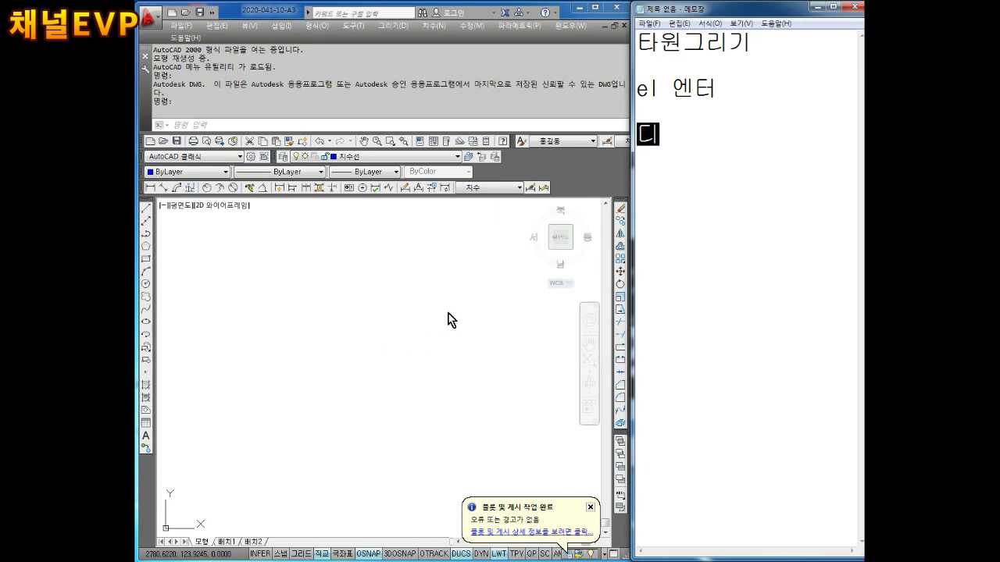
key(BackSpace)
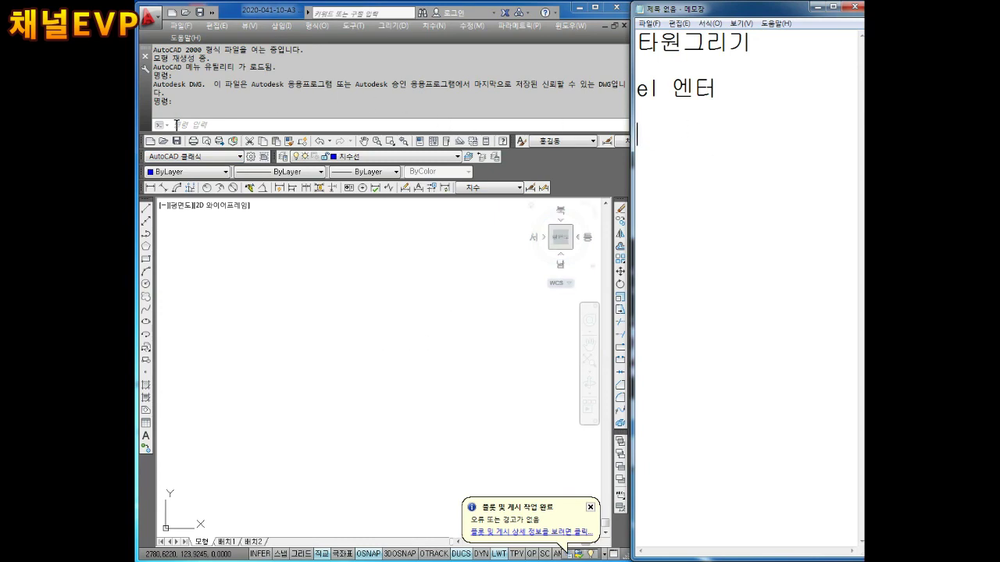
Step: Start the ELLIPSE command with EL and note 시작점 클릭 in Notepad
click(190, 125)
click(193, 125)
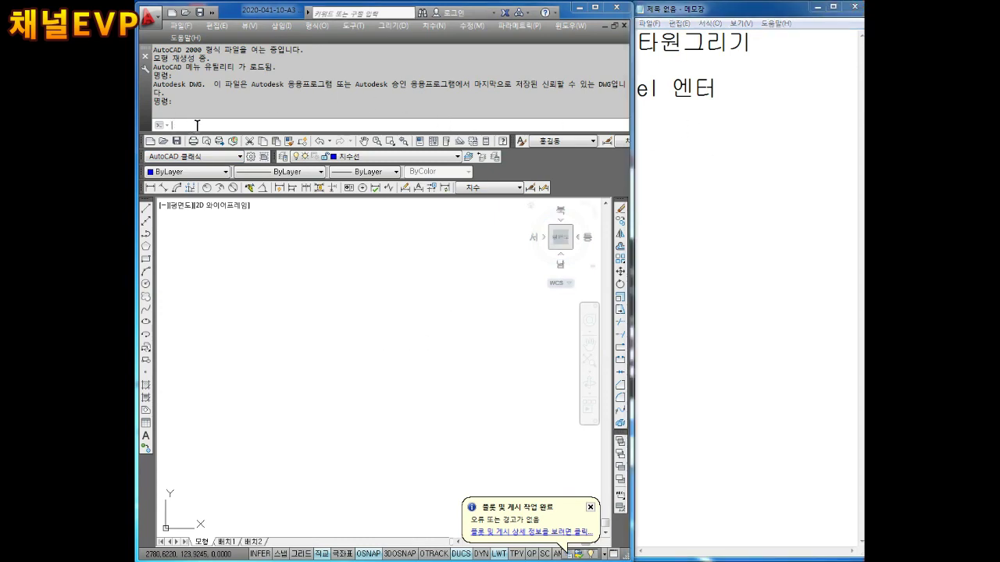
text(EL)
key(Return)
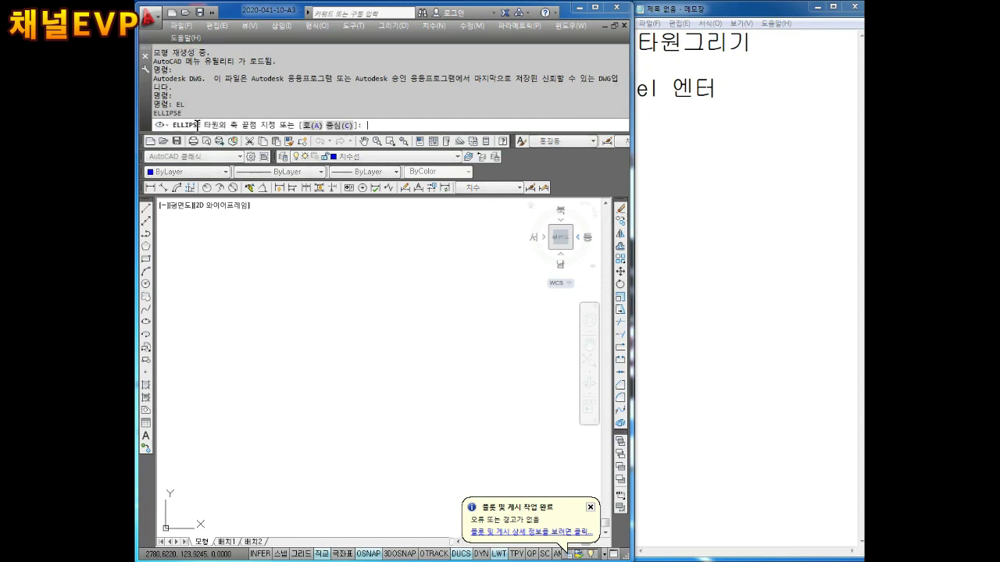
click(674, 123)
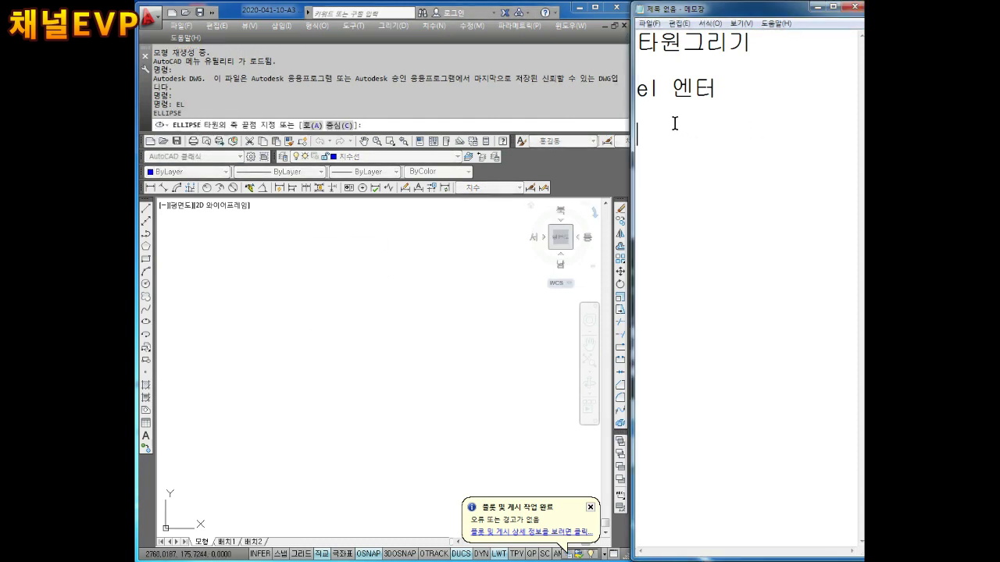
text(시작저)
text( 클리)
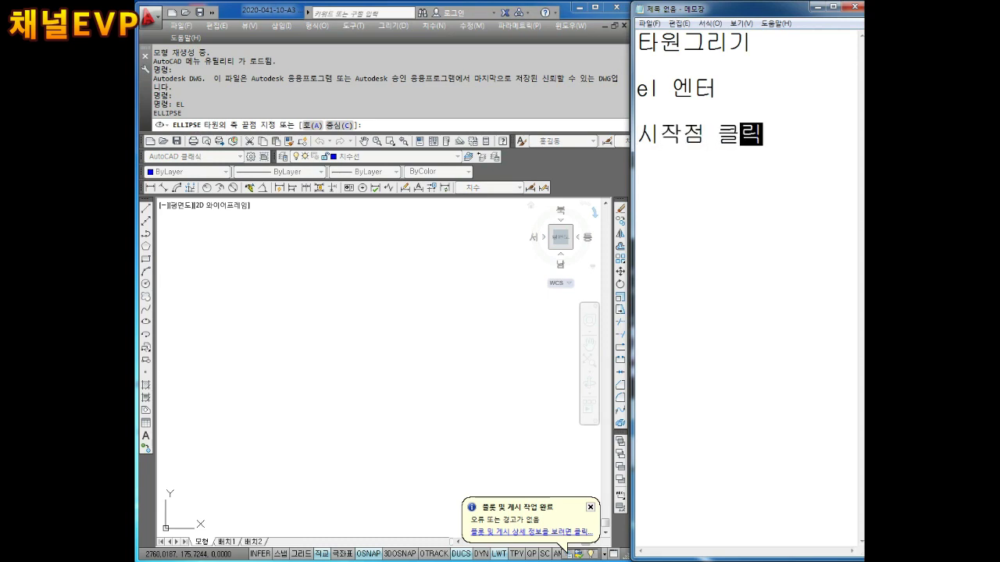
key(Return)
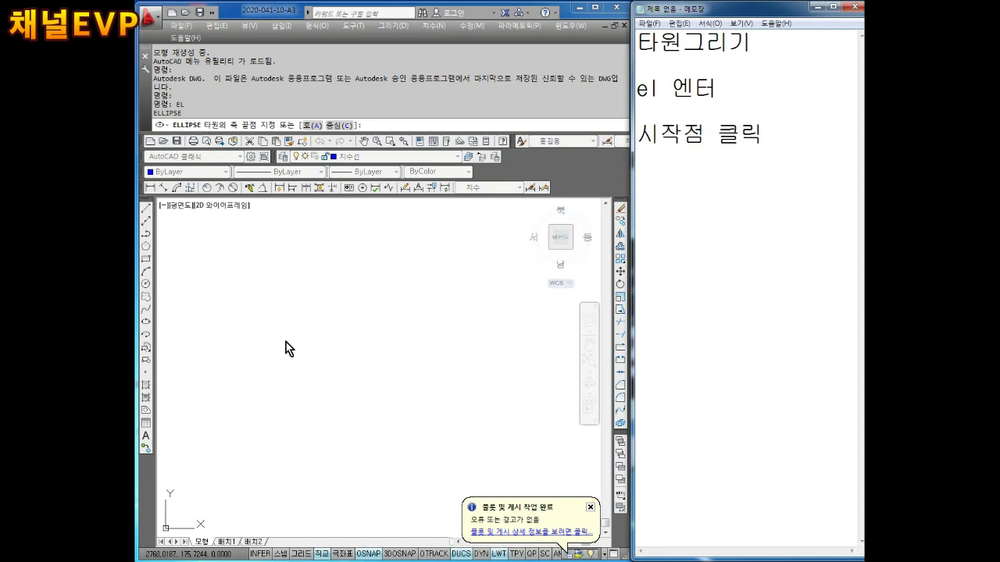
Step: Pick the ellipse's first axis endpoint in the drawing area
click(271, 344)
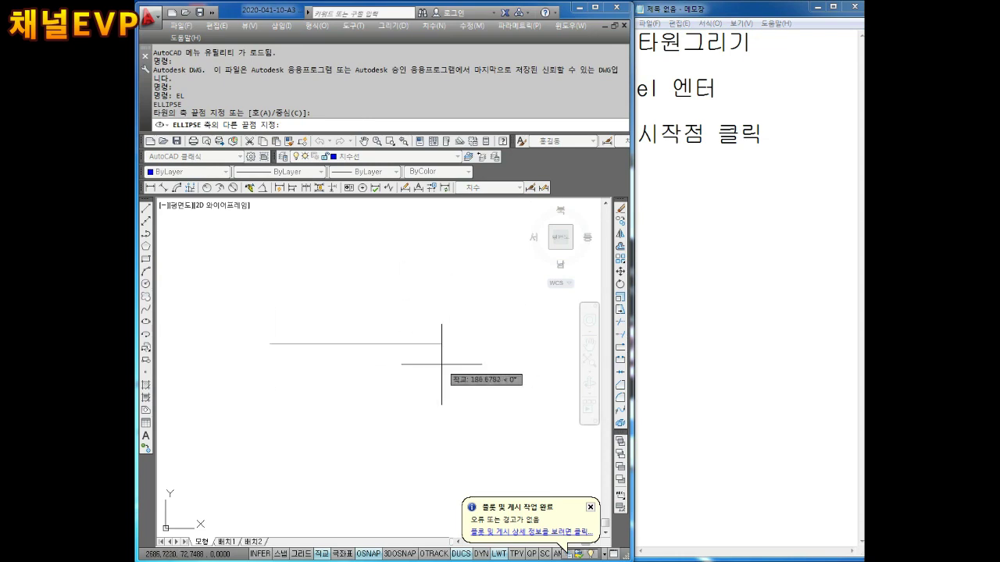
key(F8)
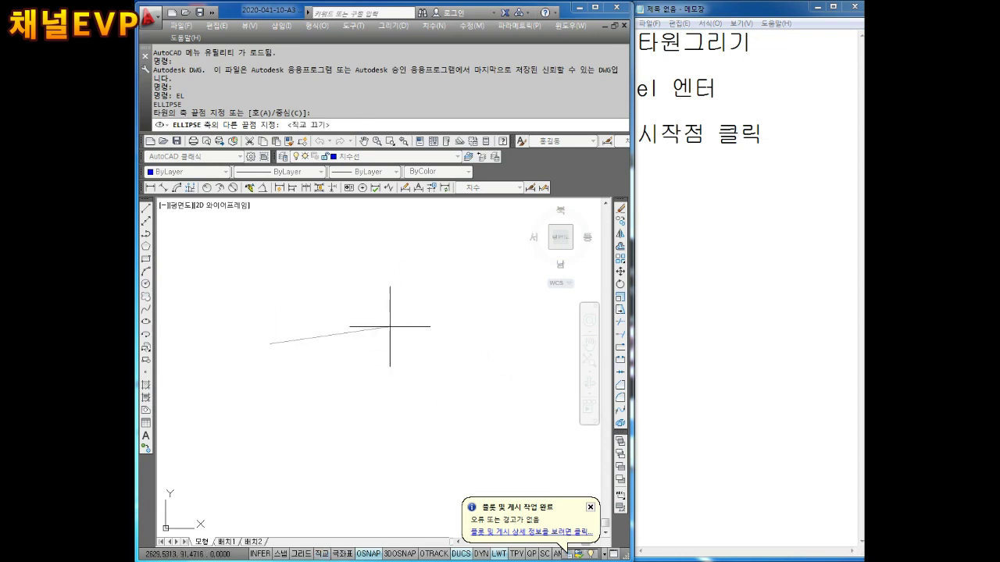
key(F8)
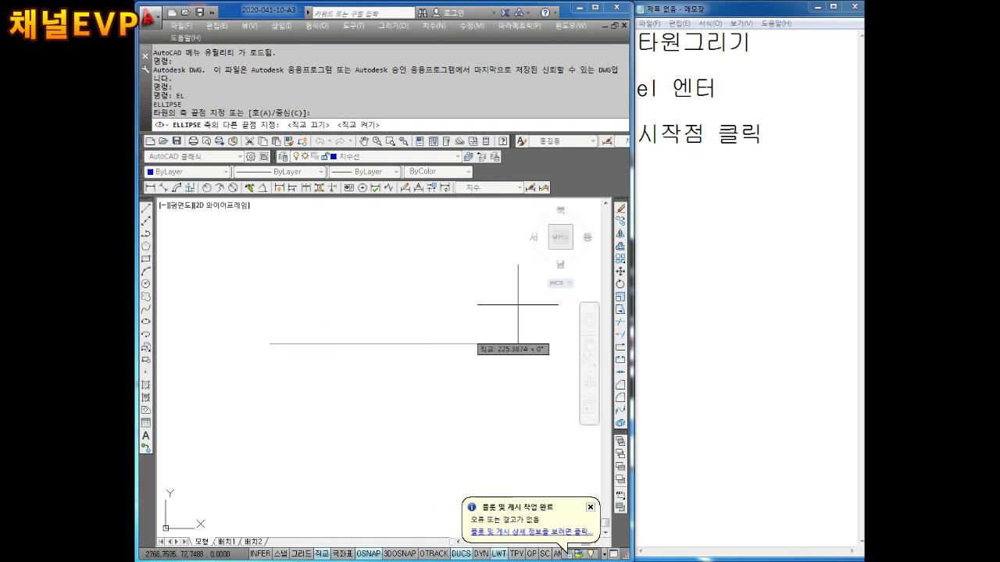
click(669, 173)
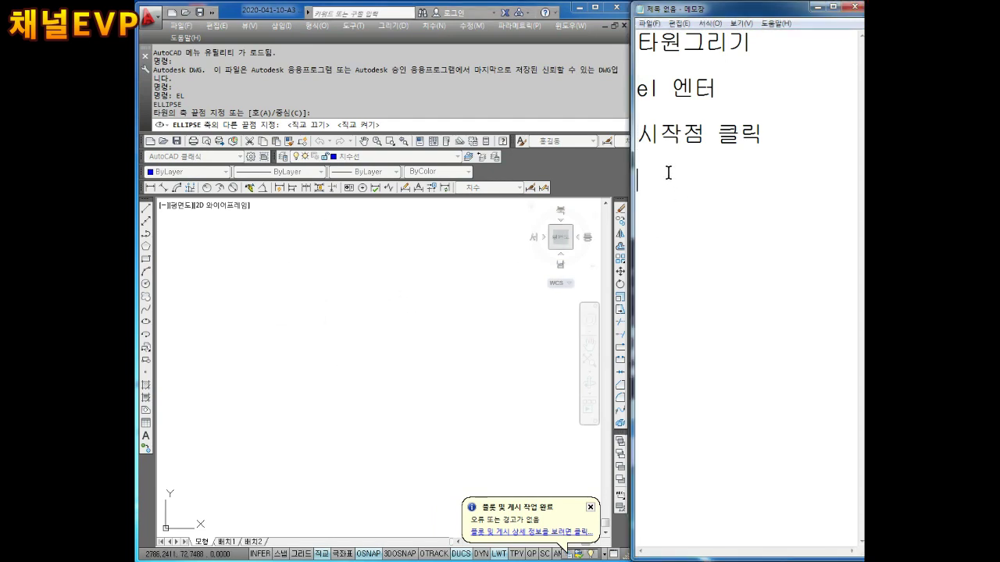
Step: Write the notes 첫번째 전체거리값, 오른쪽 방향 and 50엔터 on separate lines
text(처)
text(번째 )
text(전)
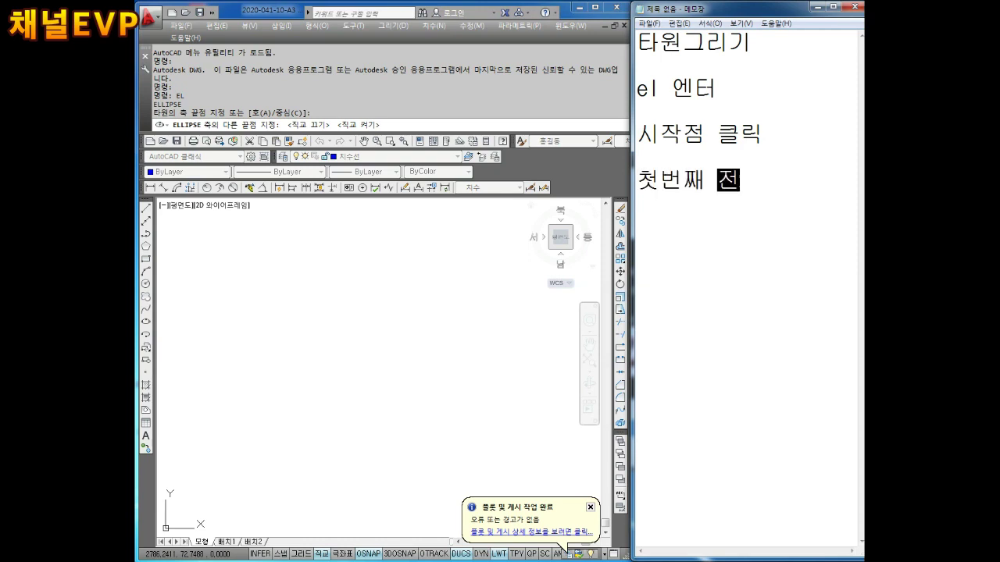
text(체거리가)
key(Return)
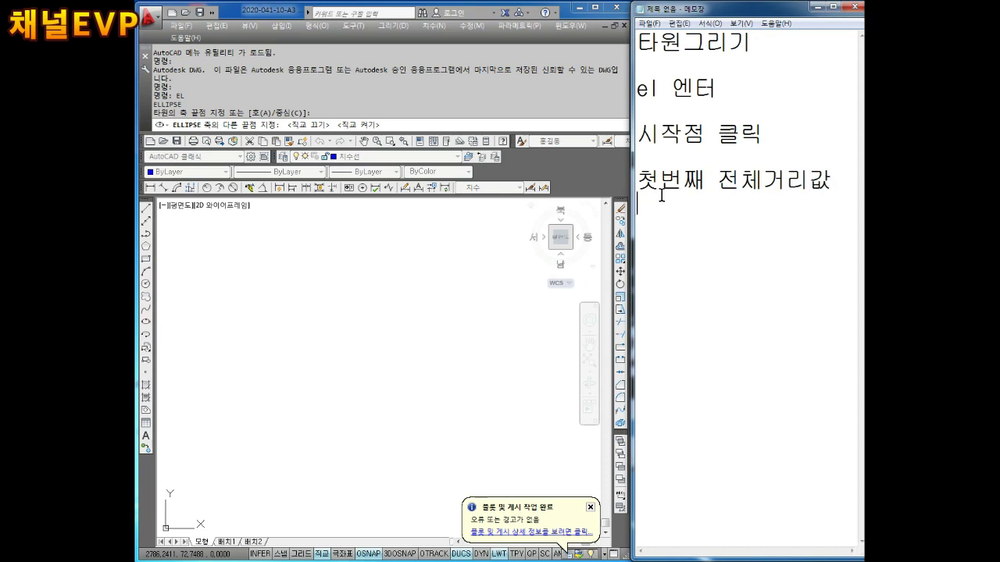
click(361, 346)
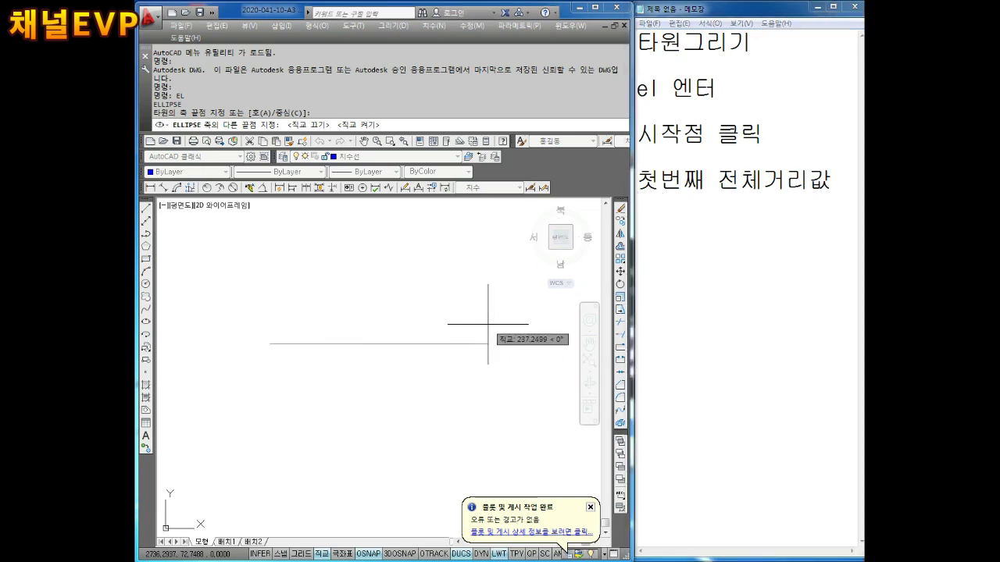
click(664, 218)
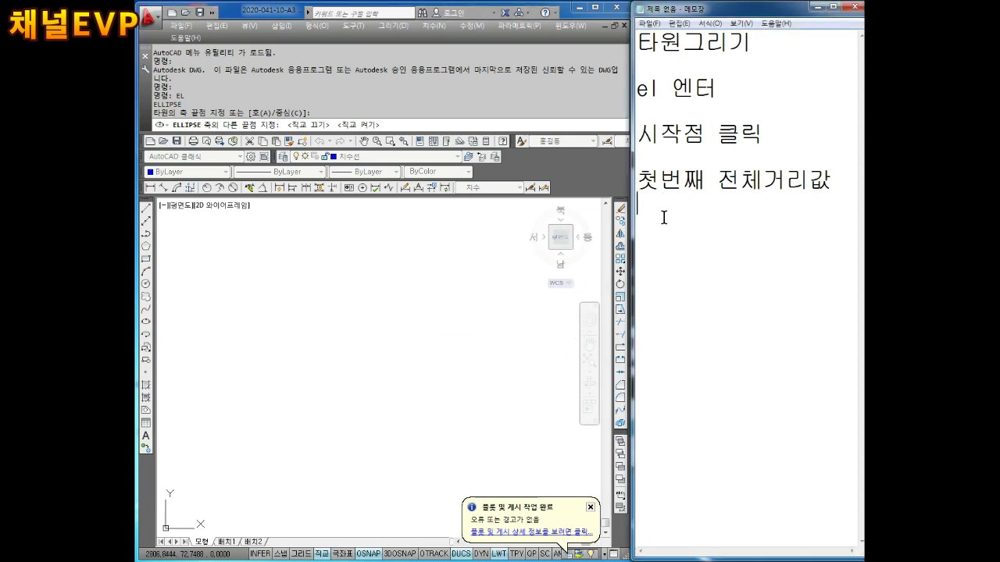
text(오른쪽 )
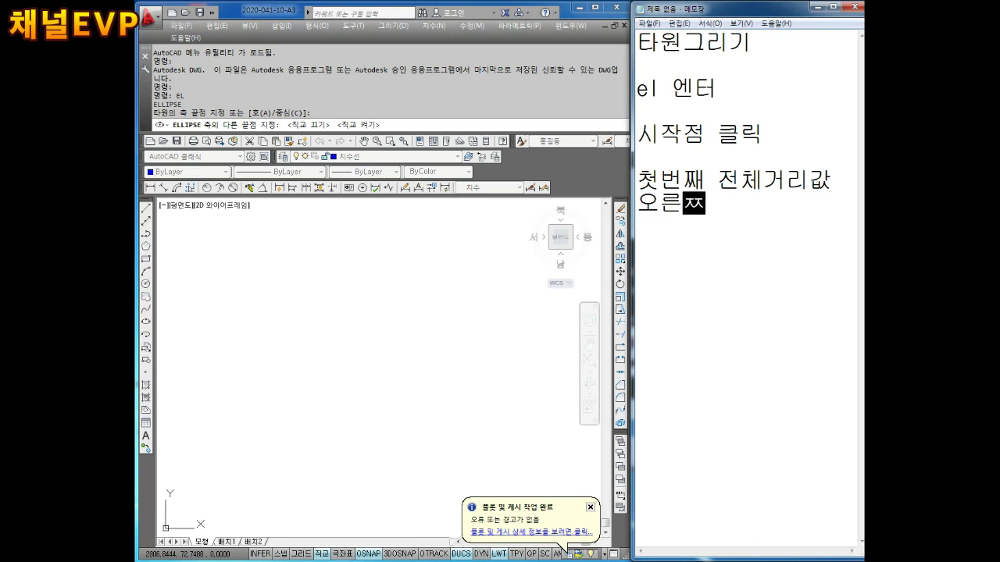
text(방향)
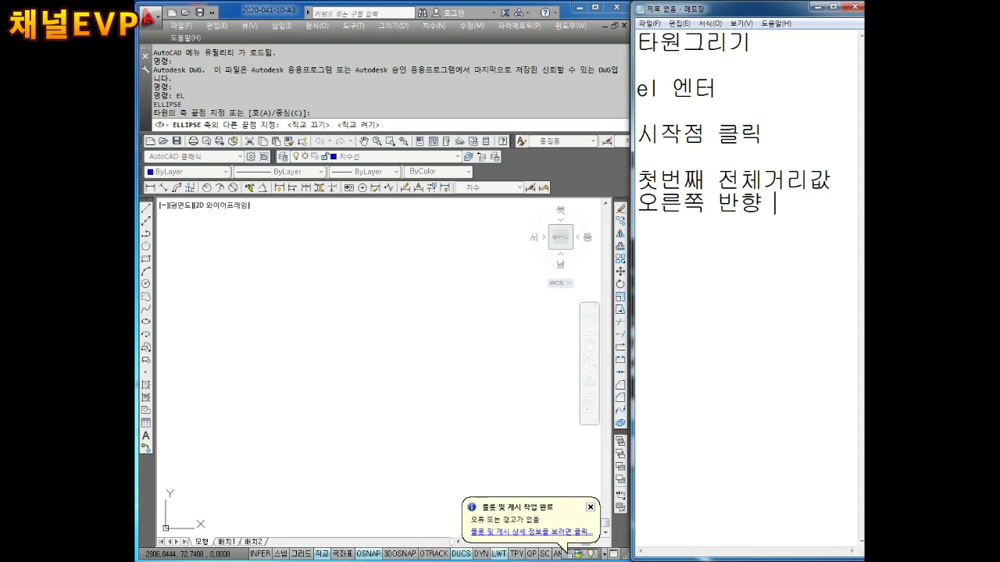
key(BackSpace)
key(BackSpace)
text(방향)
key(Return)
text(엔터)
key(Return)
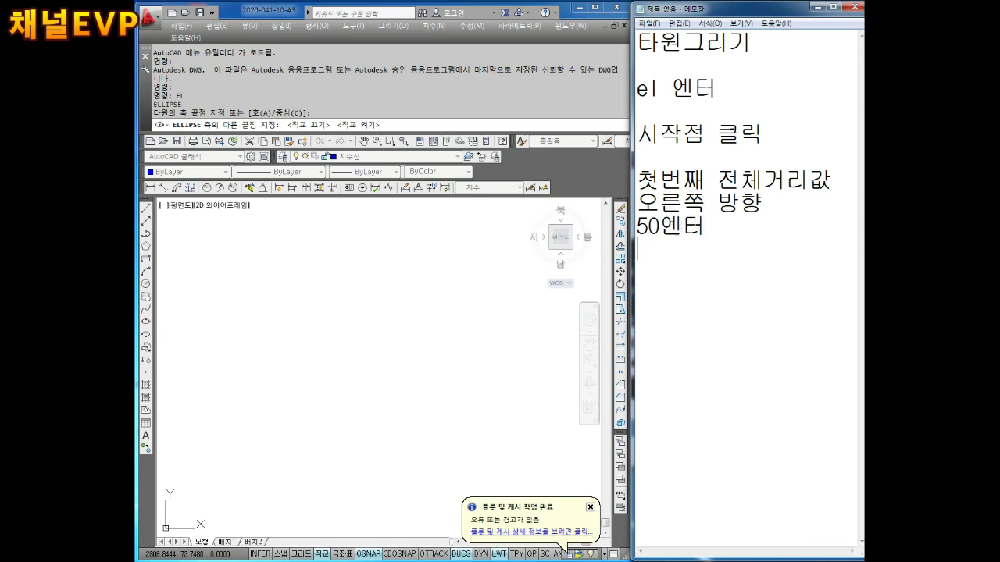
click(417, 501)
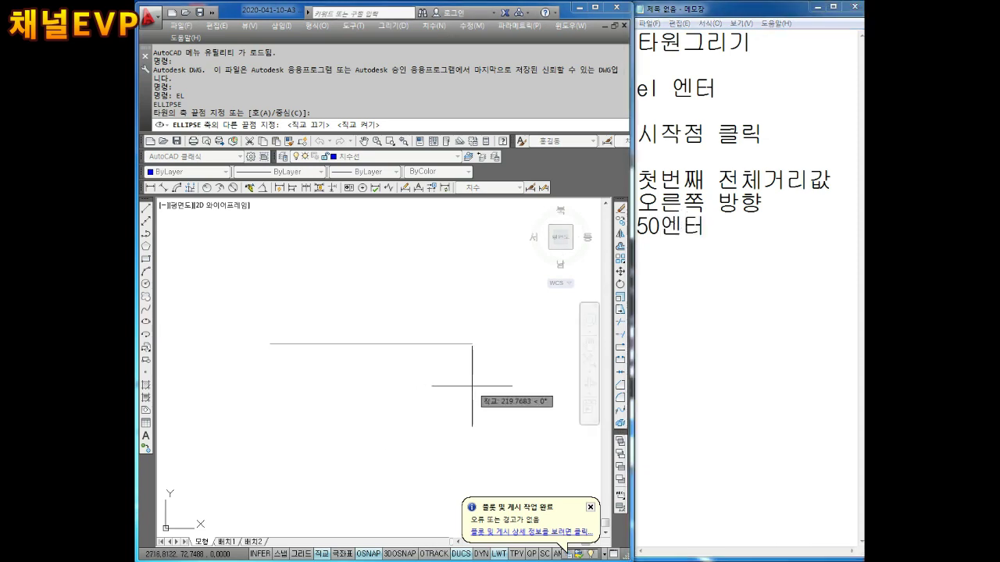
click(391, 125)
Step: Enter 50 as the ellipse's first axis length
text(50)
key(Return)
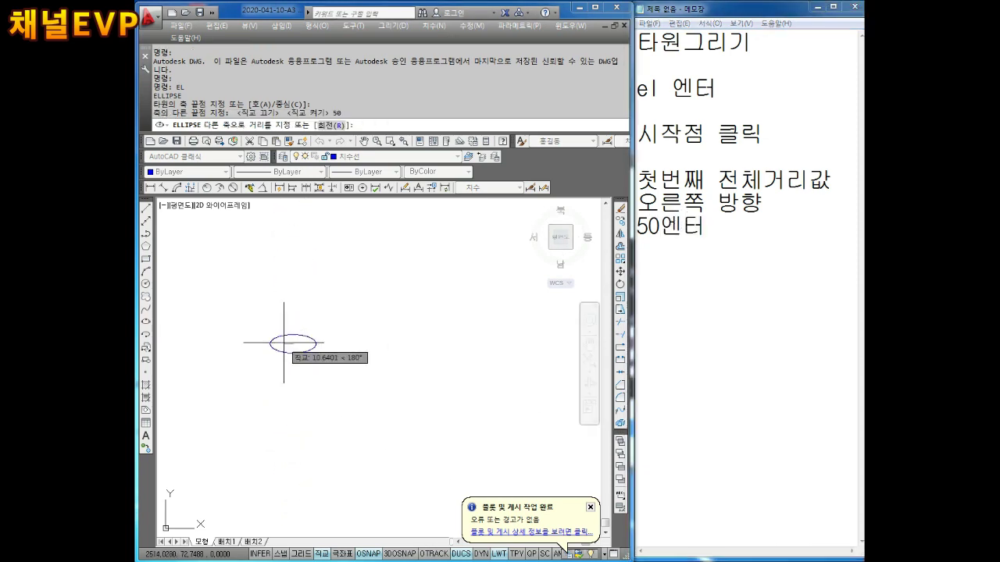
scroll(281, 338, up, 2)
scroll(281, 337, up, 2)
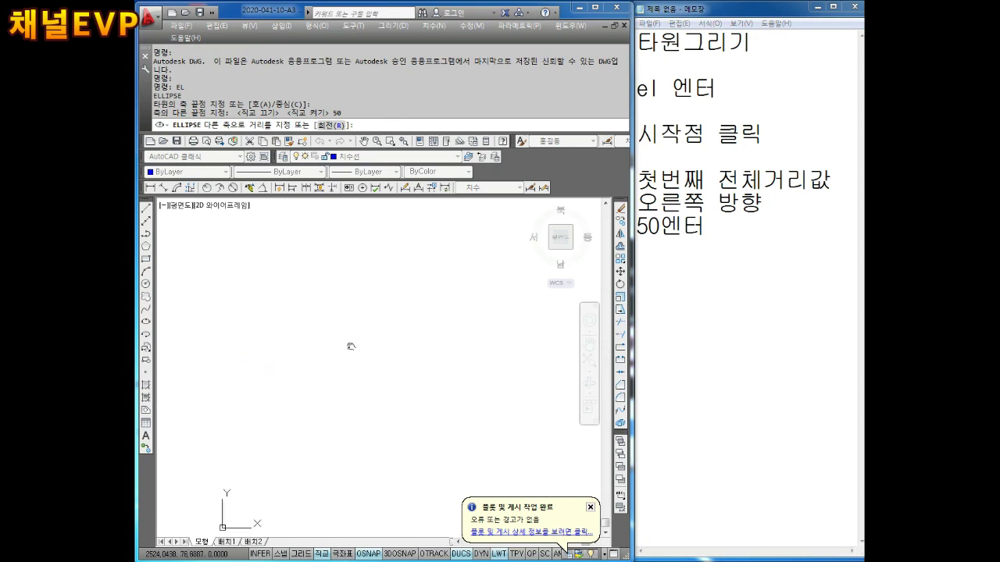
scroll(281, 338, up, 3)
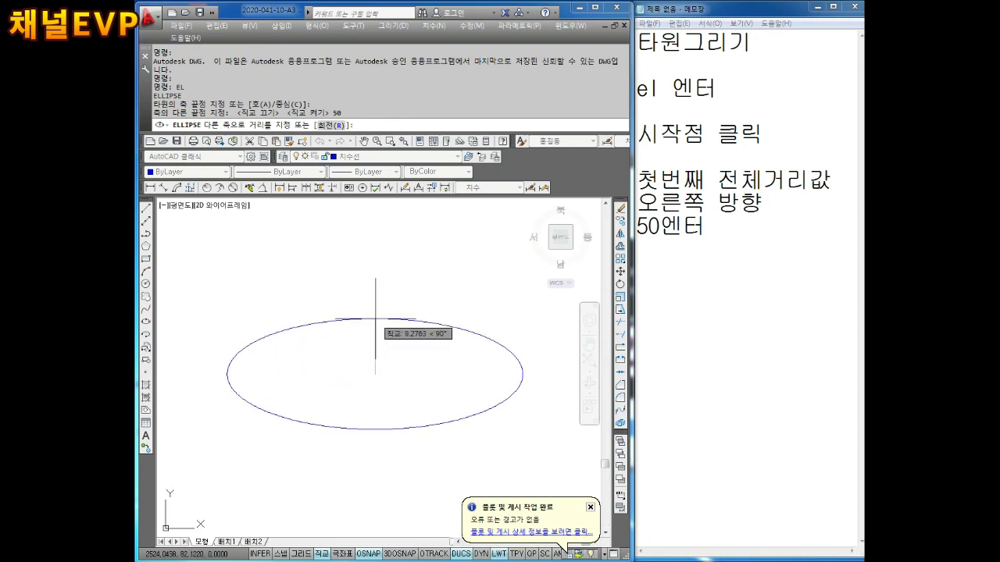
Step: Add the note 앞으로 15엔터 in Notepad
click(656, 256)
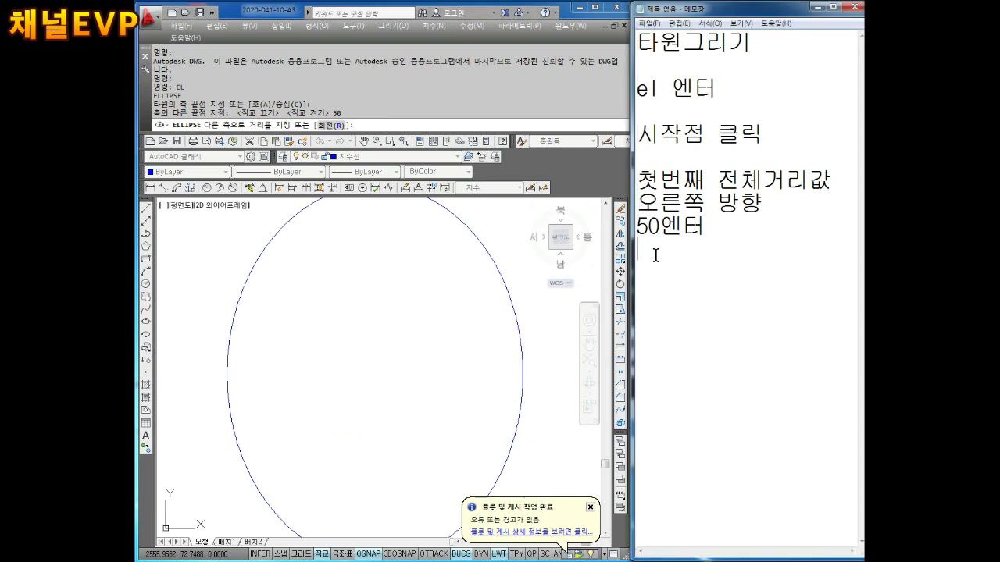
text(앞으로 15)
text(엔터)
key(Return)
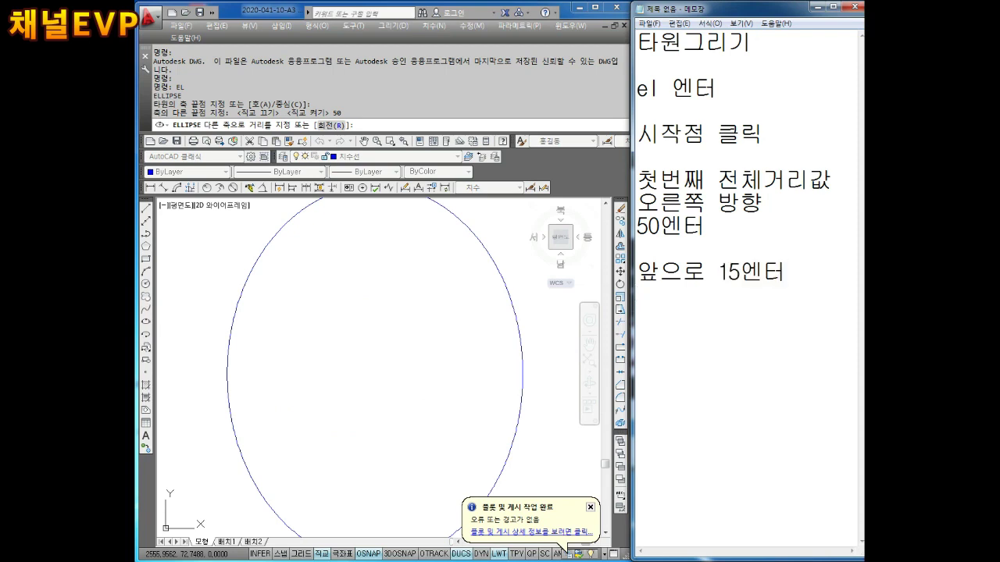
Step: Enter 15 for the other axis to complete the ellipse
click(398, 372)
text(1)
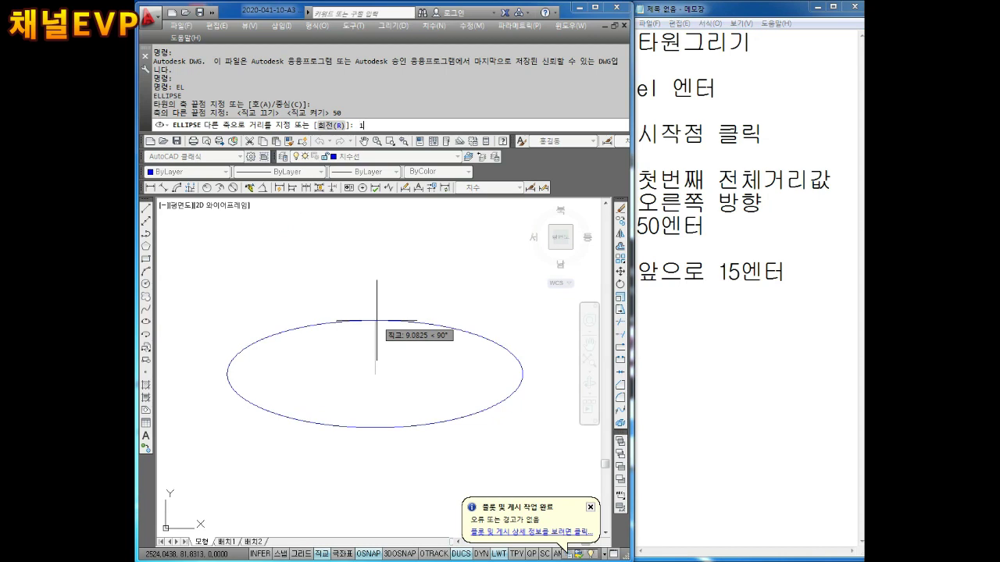
text(5)
key(Return)
key(Escape)
key(Escape)
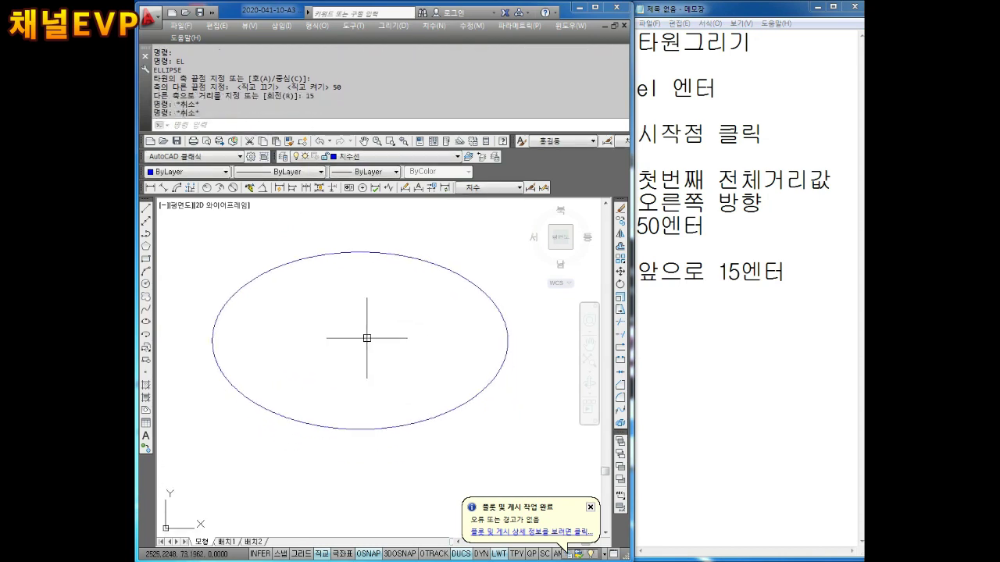
mouse_move(382, 327)
middle_down()
mouse_move(378, 349)
mouse_move(389, 343)
middle_up()
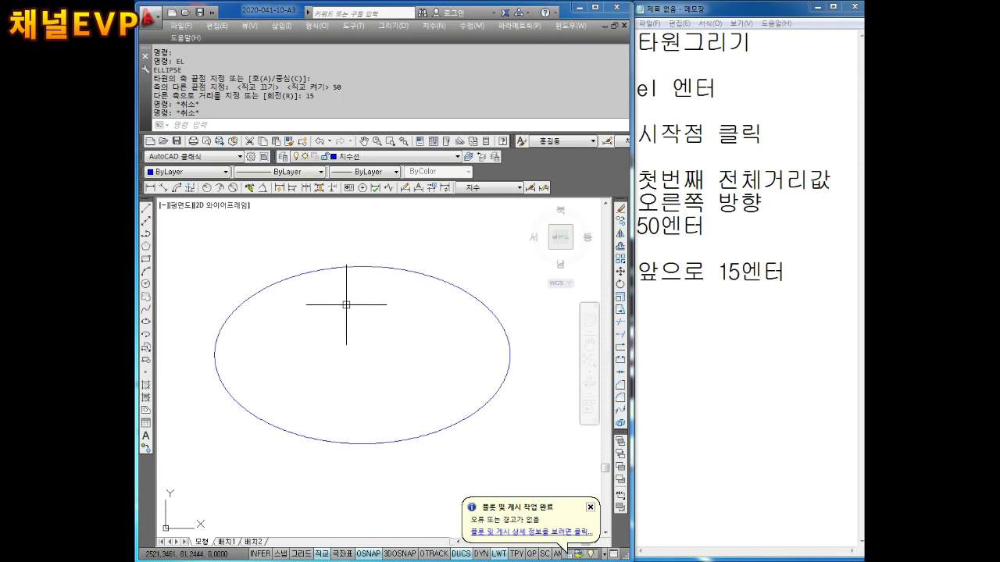
Step: Move the ellipse onto the green 외형선 layer
click(149, 188)
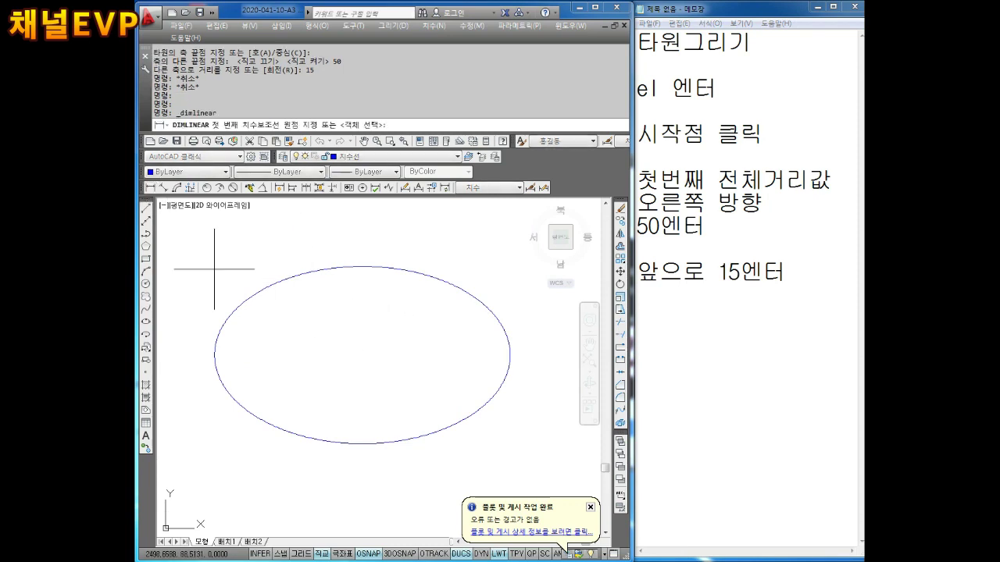
key(Escape)
click(381, 253)
click(346, 293)
click(359, 156)
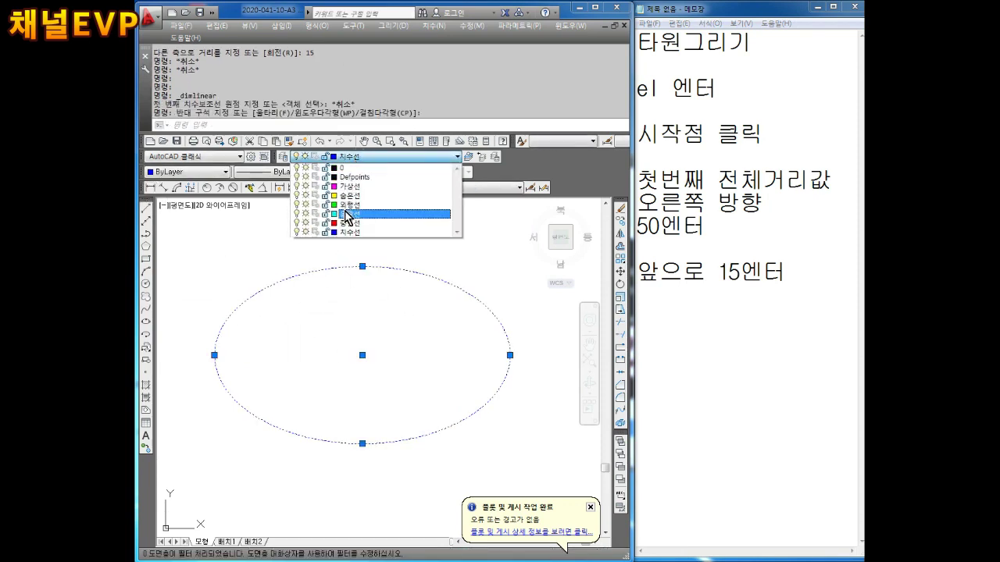
click(346, 216)
key(Escape)
Step: Add linear dimensions across the ellipse: 50 wide below and 30 high beside it
click(149, 188)
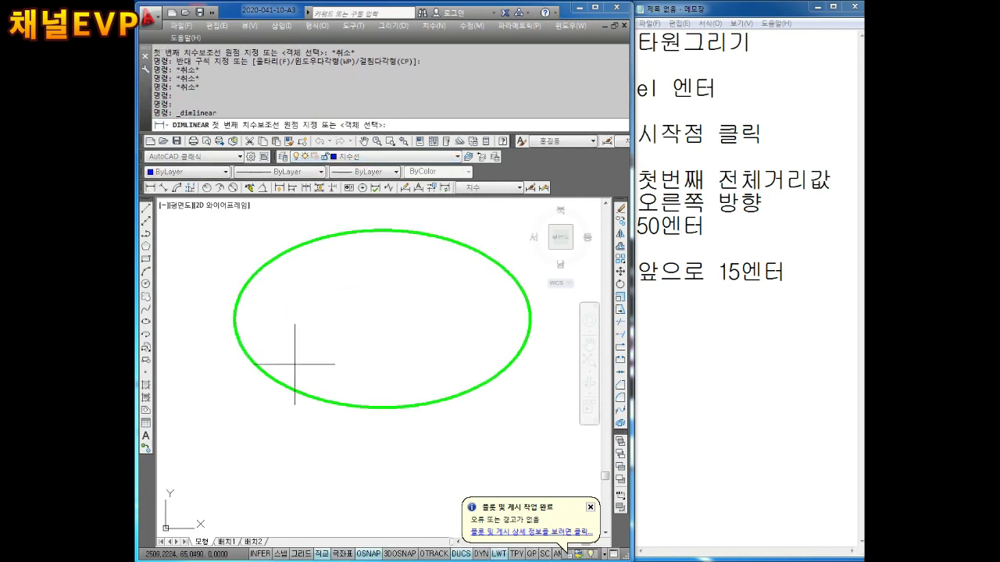
click(235, 318)
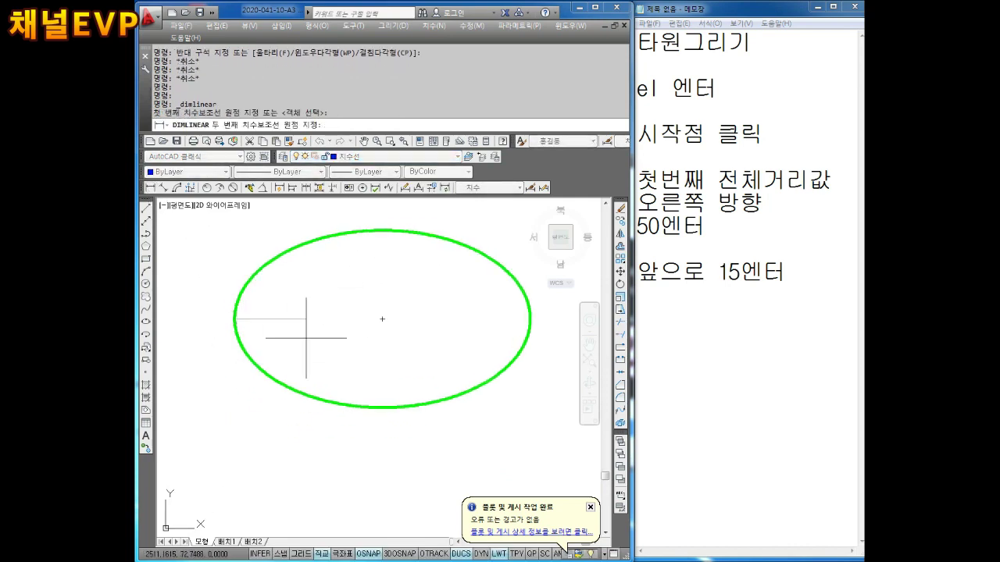
click(530, 318)
click(383, 465)
key(Return)
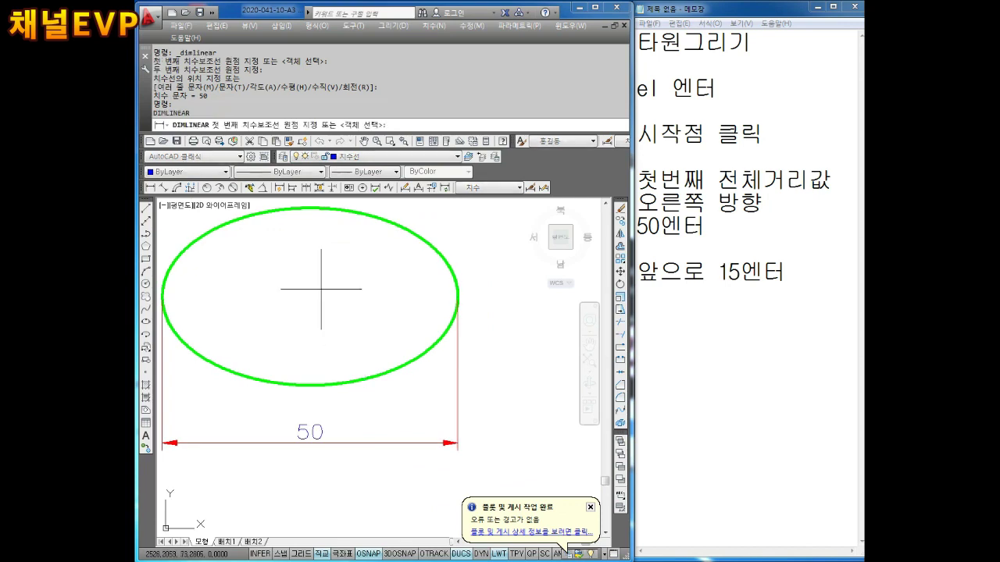
click(342, 263)
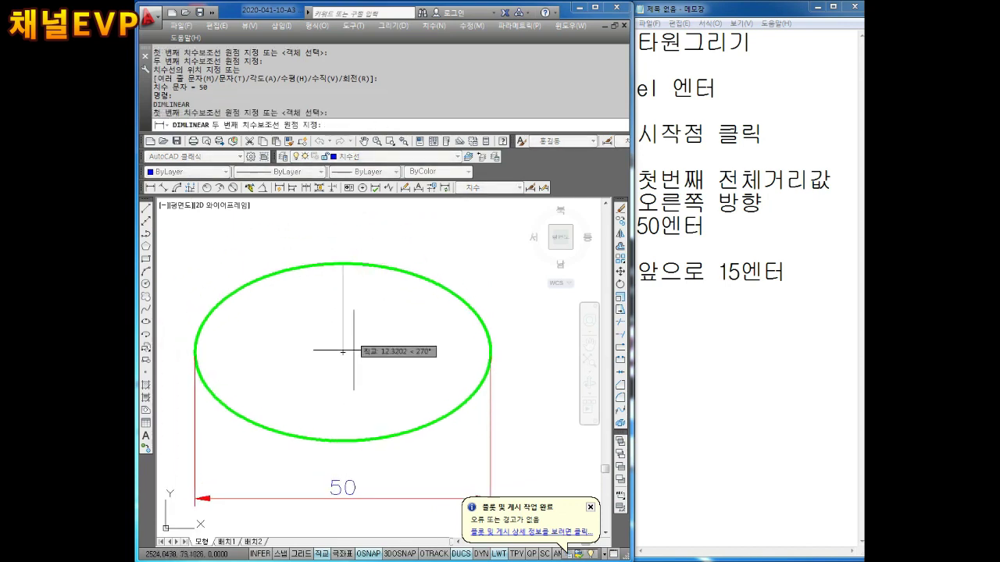
click(342, 441)
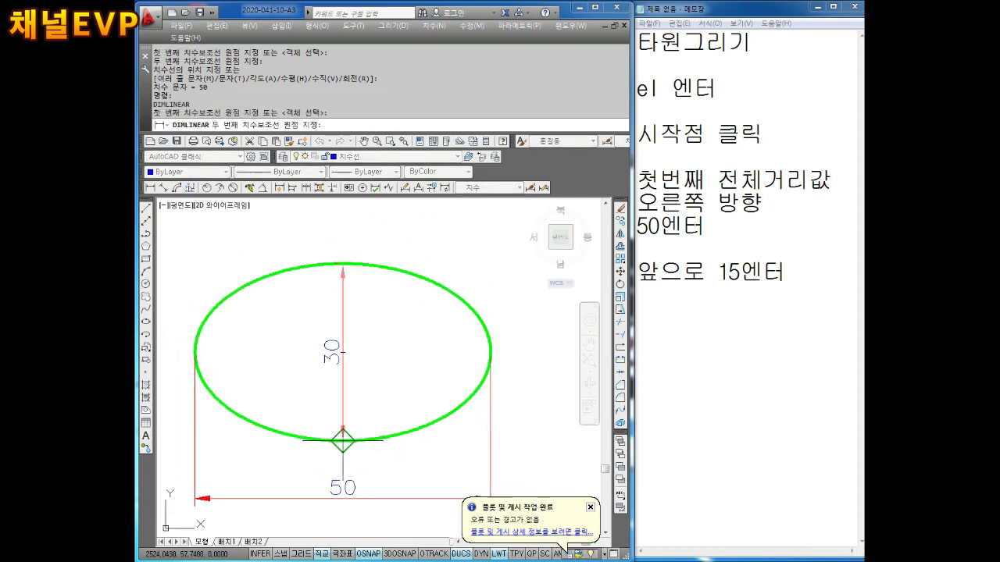
middle_drag(342, 353, 253, 345)
click(473, 367)
key(Escape)
scroll(482, 366, down, 4)
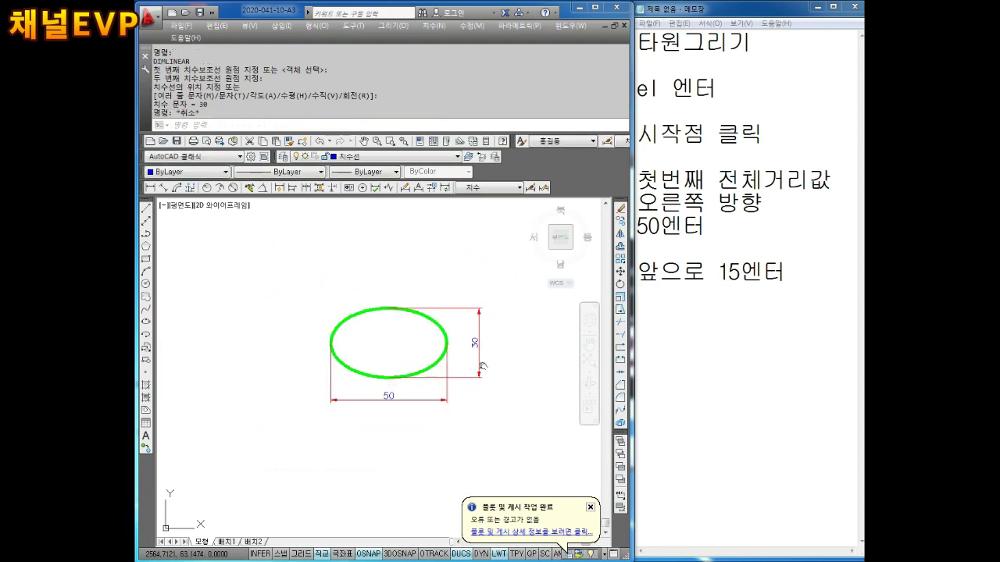
middle_drag(547, 330, 545, 318)
key(Escape)
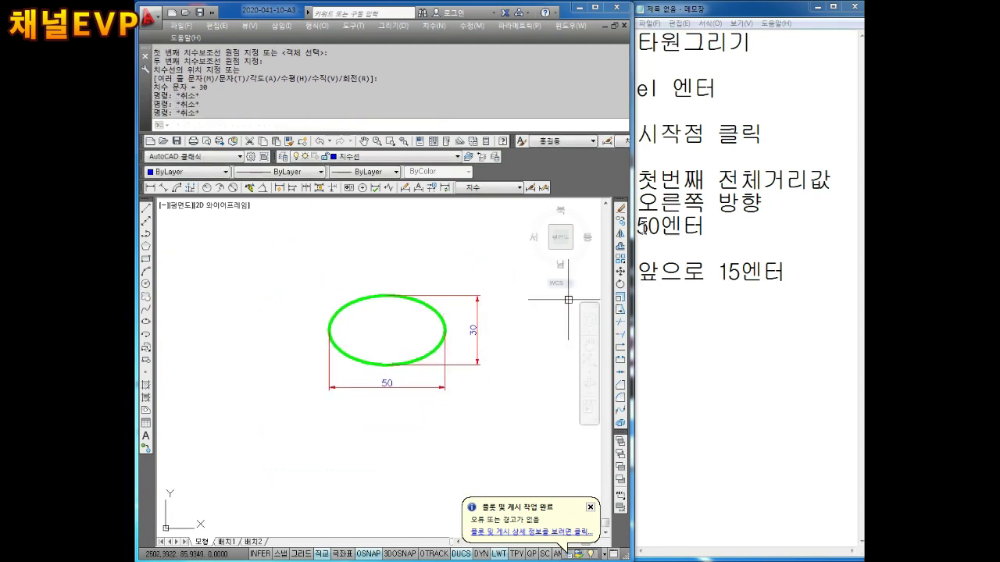
drag(645, 227, 708, 226)
Step: Insert the note line 두번째는 반값 above the direction note
click(695, 266)
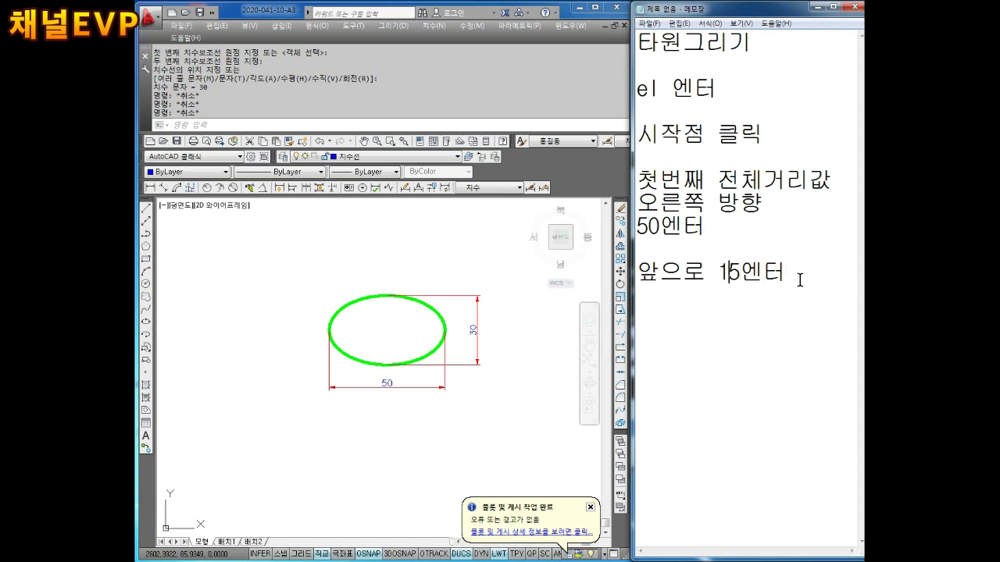
key(Return)
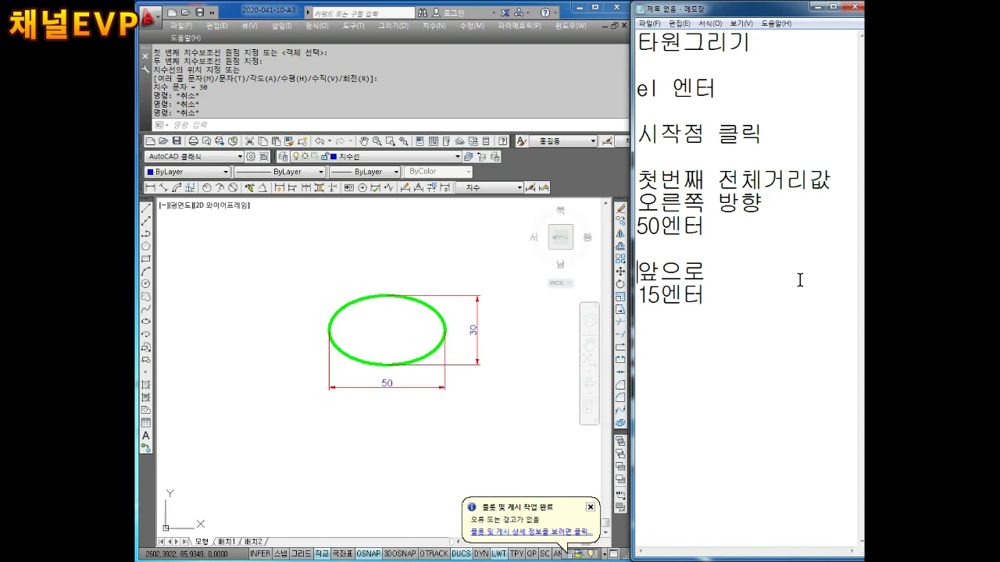
key(Return)
key(BackSpace)
key(Up)
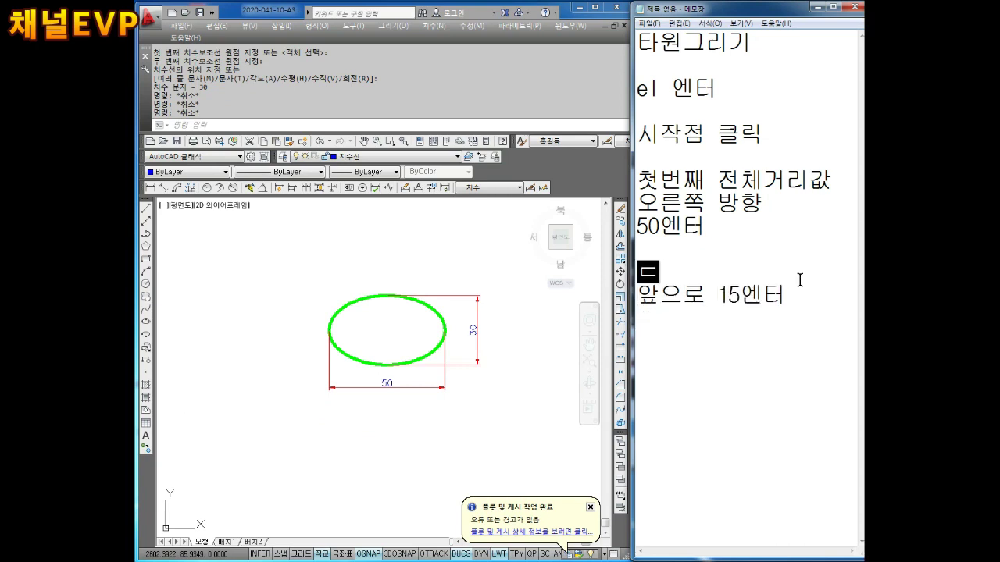
text(두번째ㅑ)
key(BackSpace)
text(는 바)
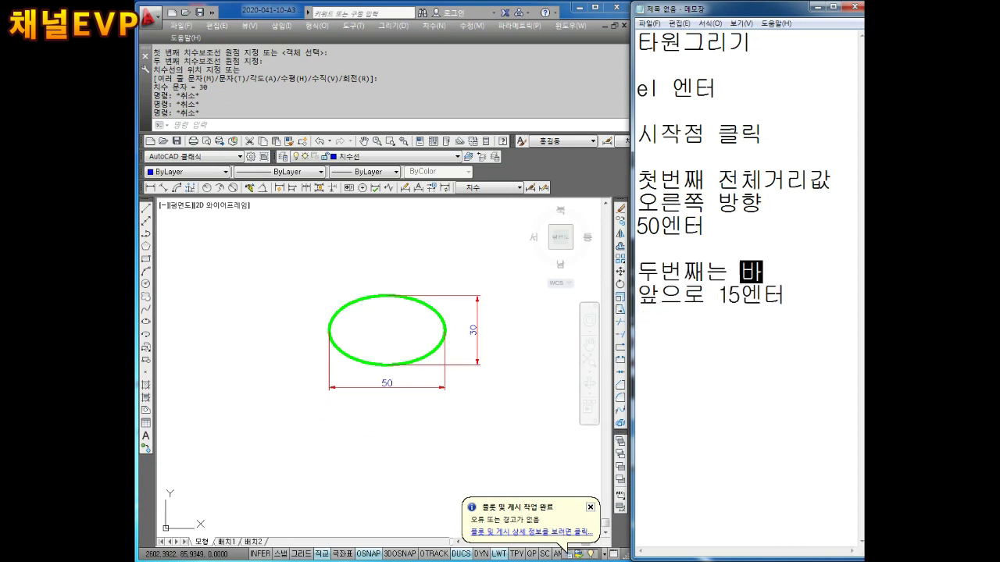
text(반ㄱ)
key(Down)
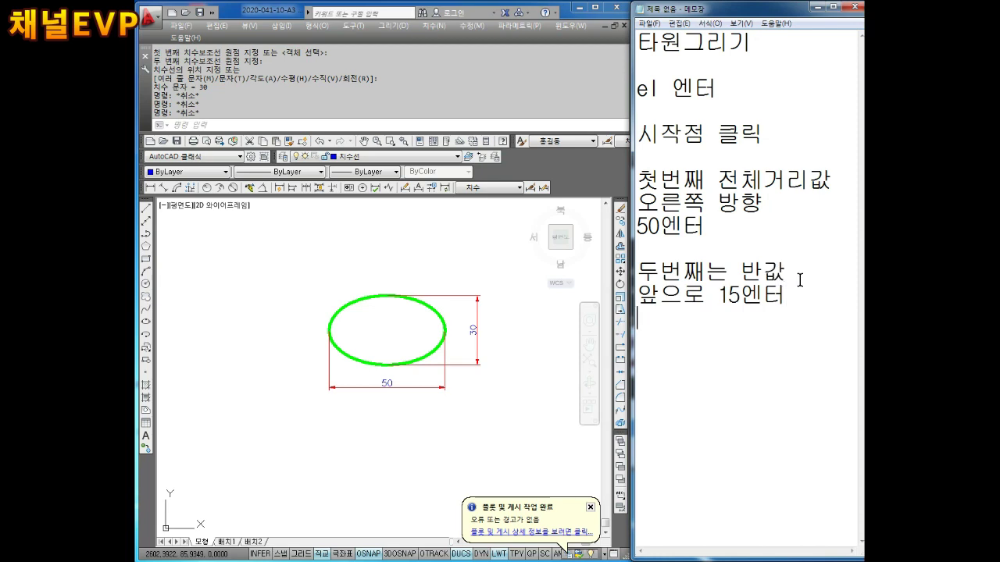
Step: Change the direction lines to read 앞으로 방향 and 위로 15엔터
mouse_move(456, 360)
middle_down()
mouse_move(418, 324)
mouse_move(404, 357)
middle_up()
key(Escape)
key(Escape)
key(Escape)
key(Escape)
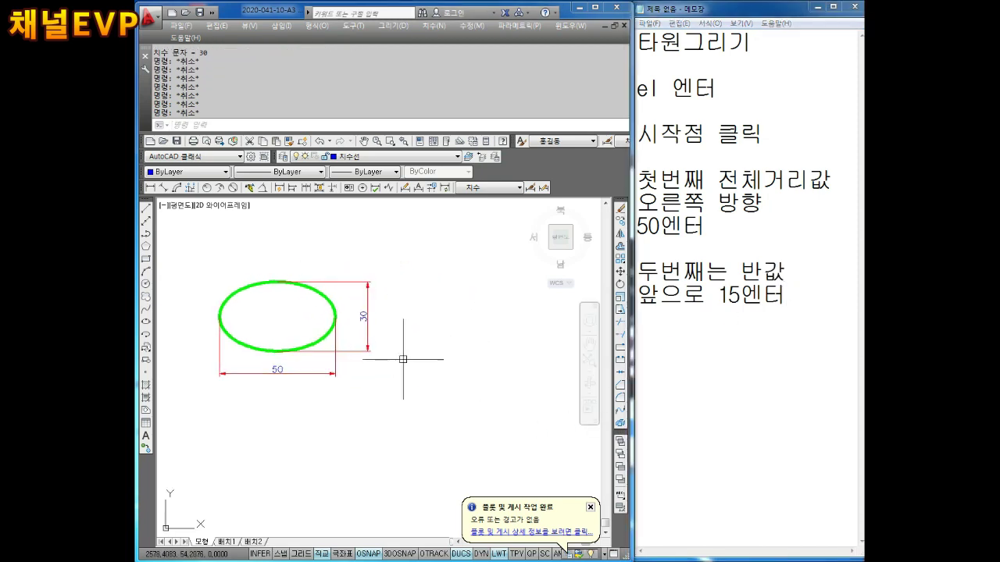
middle_drag(489, 336, 457, 360)
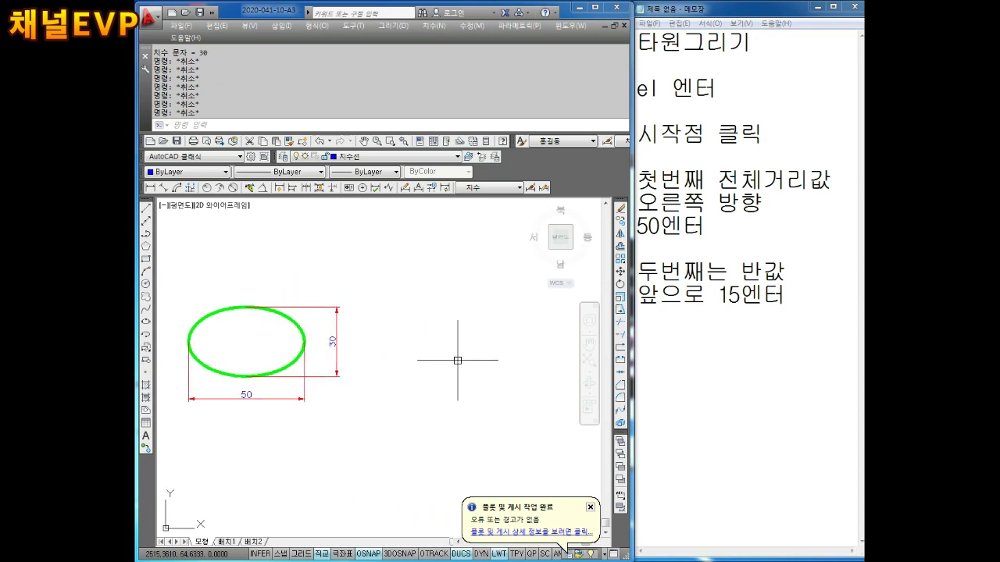
click(680, 338)
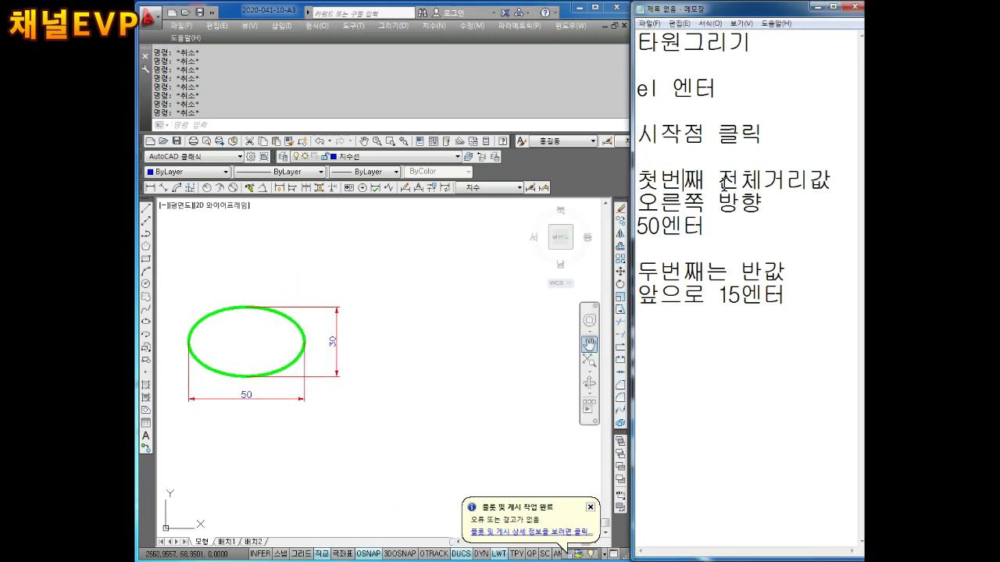
key(BackSpace)
key(BackSpace)
key(BackSpace)
text(앞)
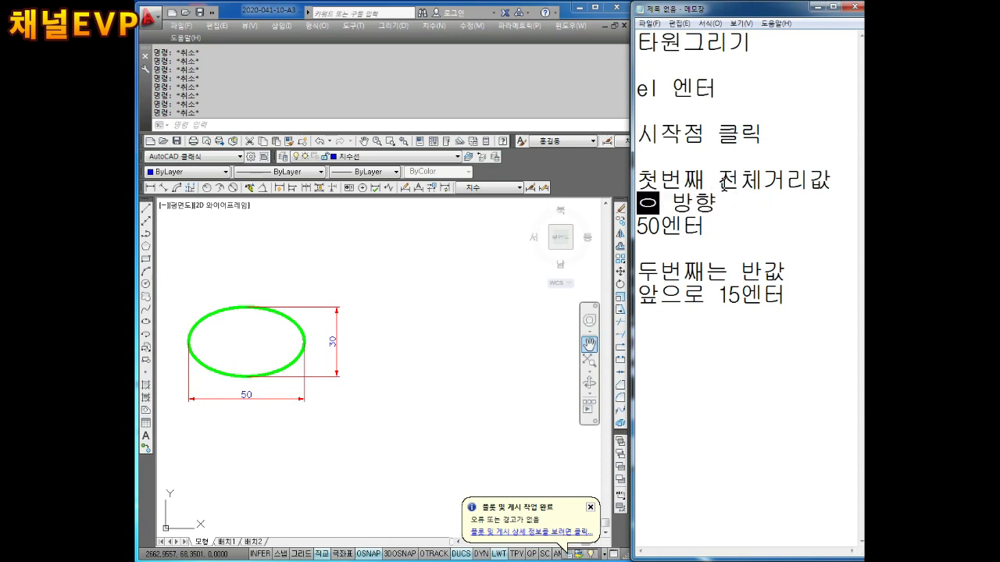
text(으로)
key(Down)
key(Down)
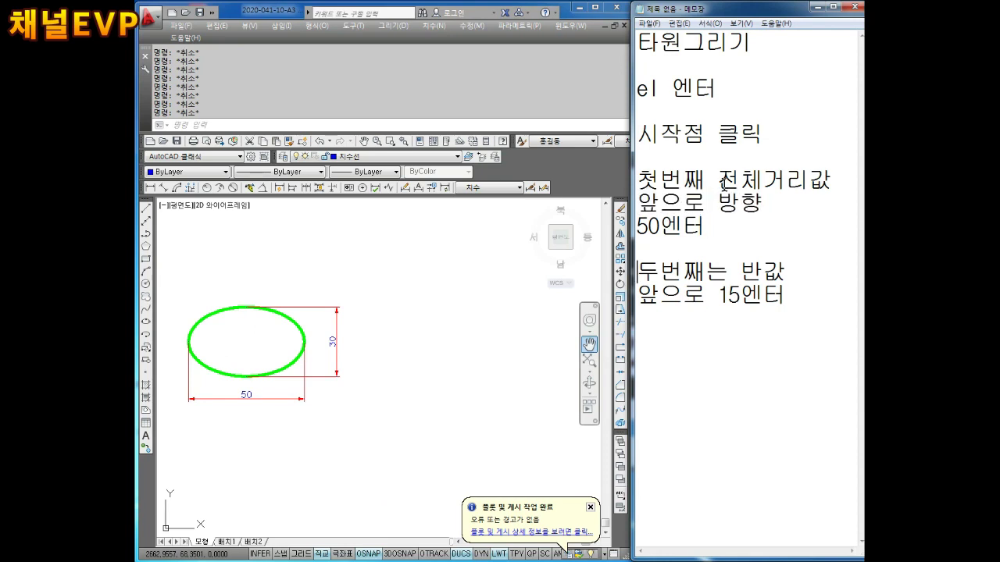
key(Delete)
text(ㅇ)
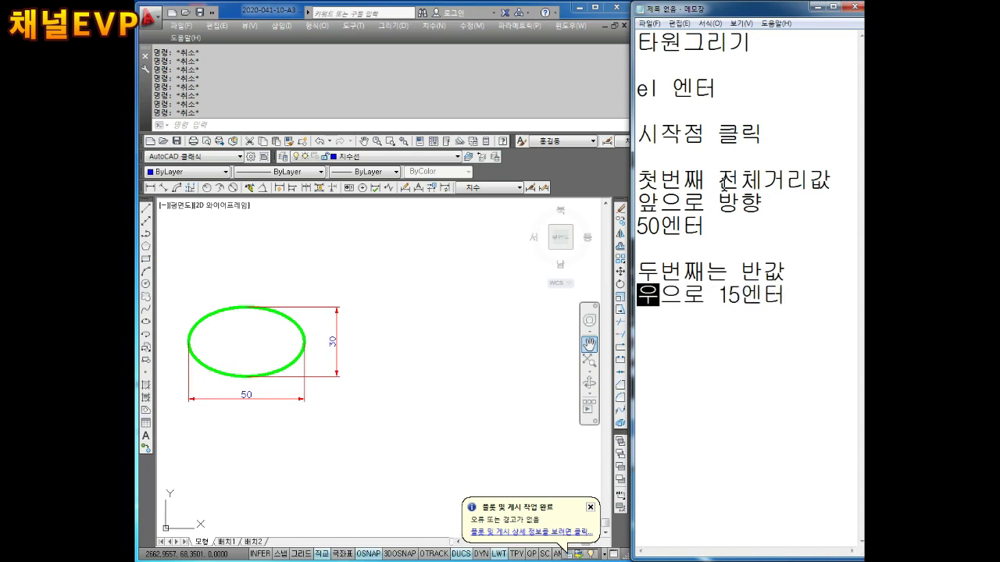
text(ㅣ)
key(Delete)
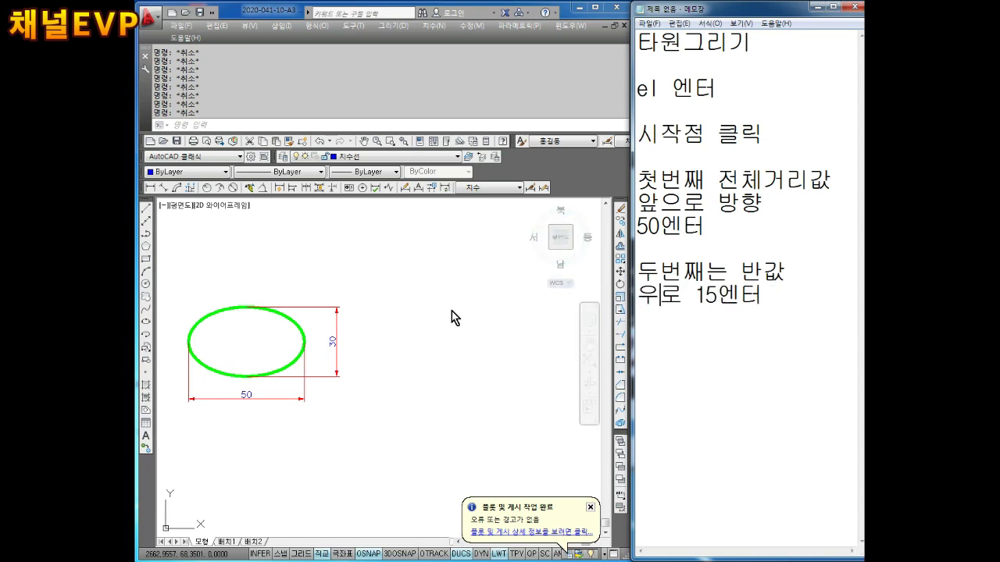
Step: Draw an upright ellipse with a 50 axis and 15 half-width
middle_drag(391, 339, 356, 352)
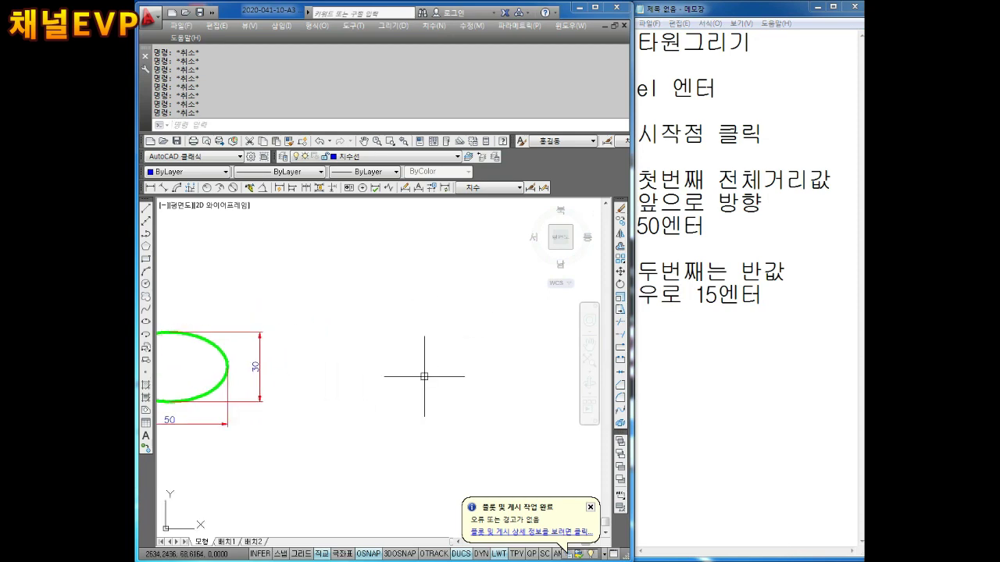
text(el)
key(Return)
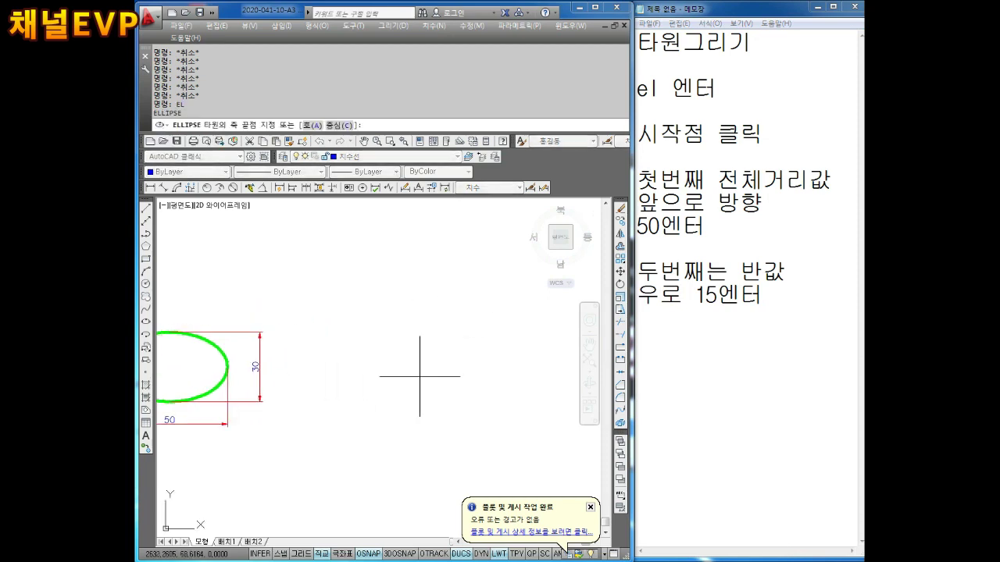
click(432, 427)
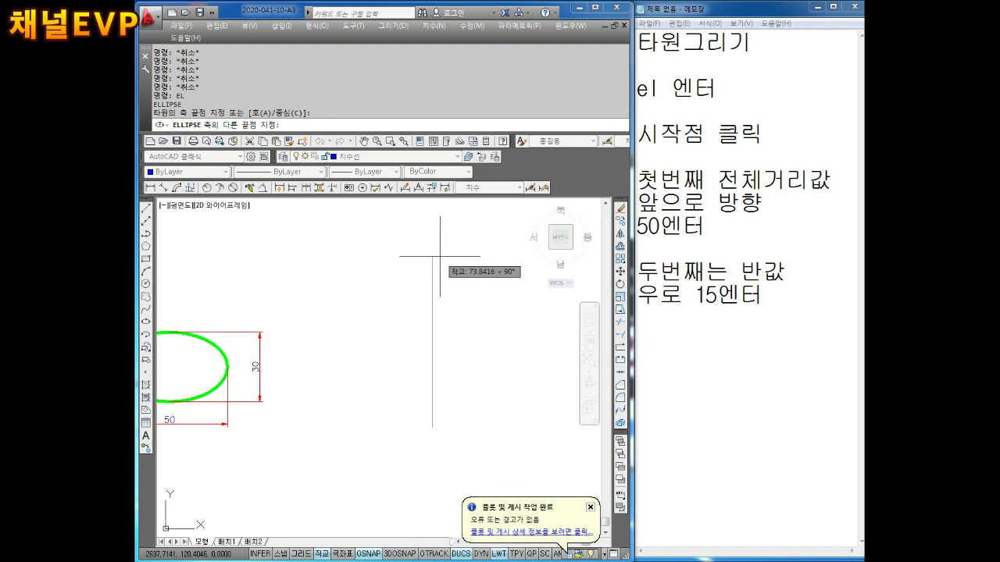
text(50)
key(Return)
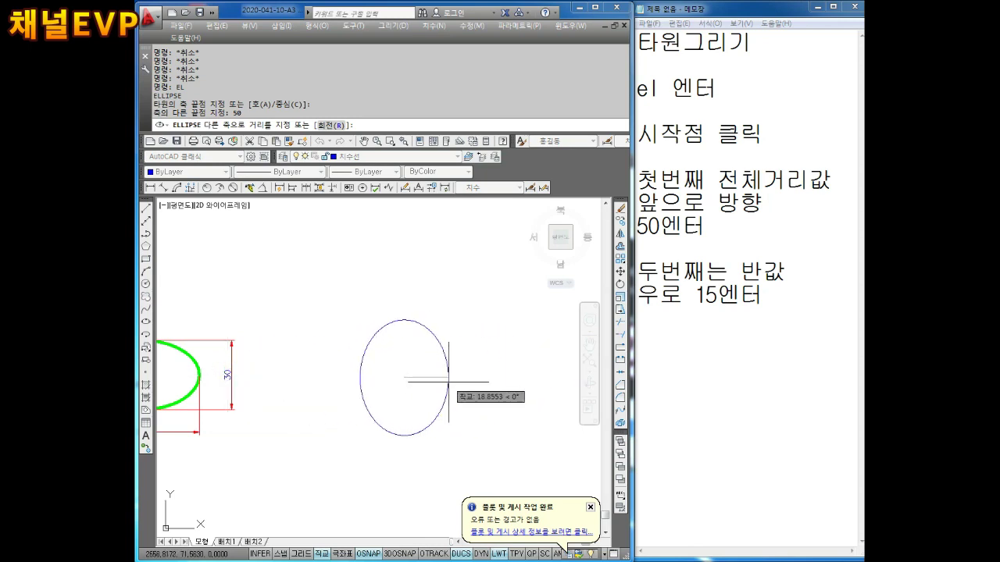
text(15)
key(Return)
key(Escape)
key(Escape)
key(Escape)
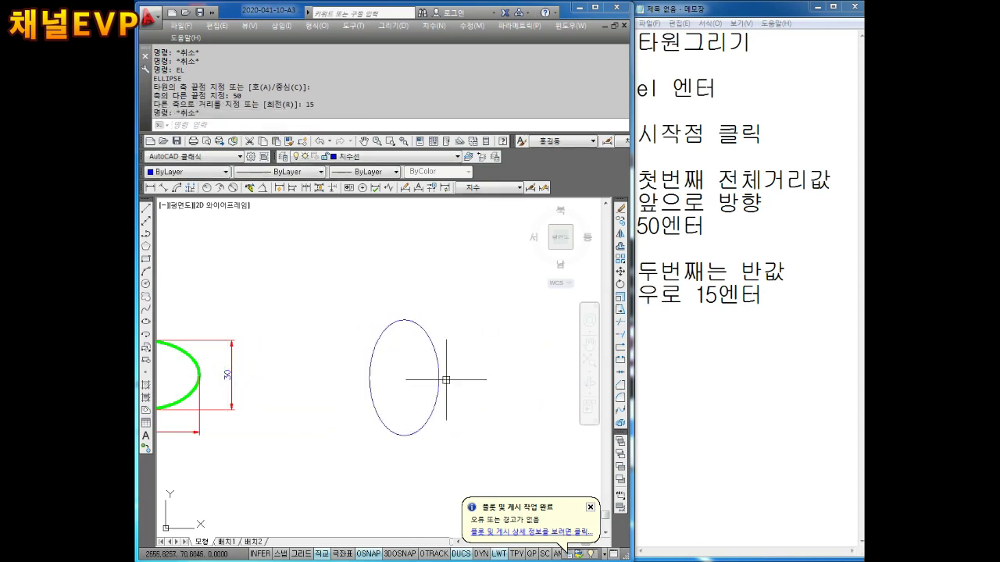
middle_drag(446, 379, 432, 340)
Step: Put the new ellipse on the green 외형선 layer
click(444, 411)
click(324, 263)
click(375, 157)
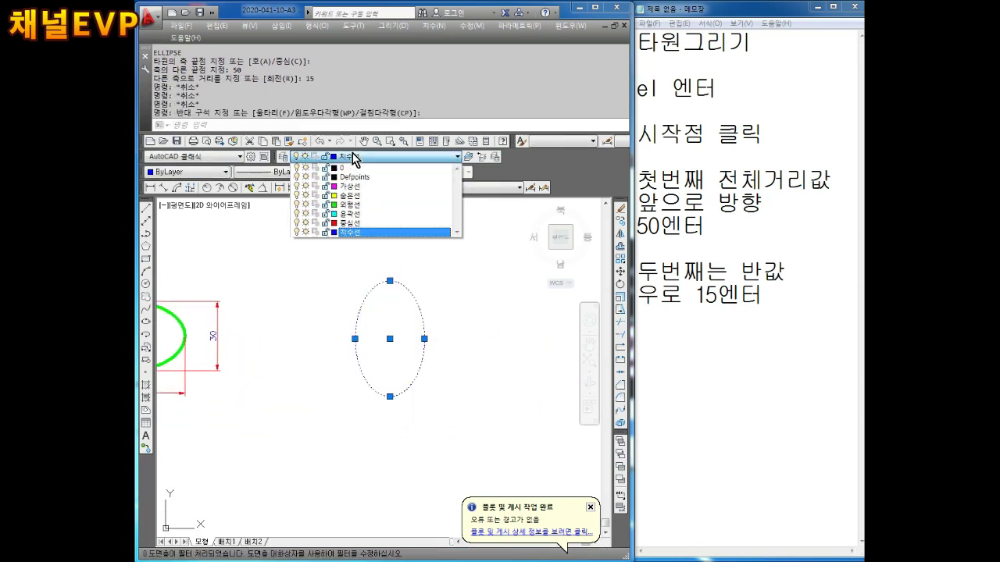
click(347, 205)
key(Escape)
key(Escape)
middle_drag(390, 338, 435, 320)
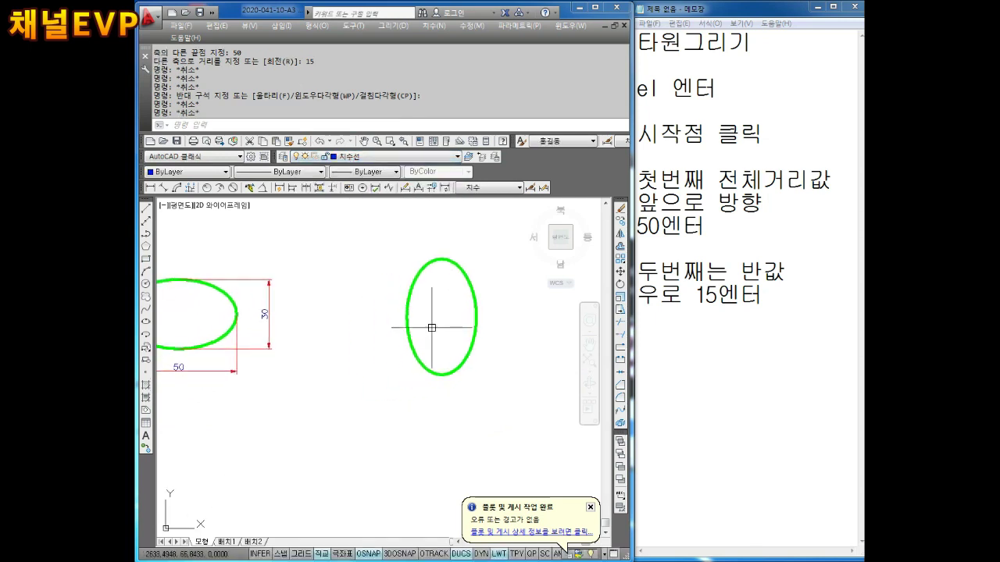
middle_drag(440, 355, 431, 339)
key(Escape)
key(Escape)
key(Escape)
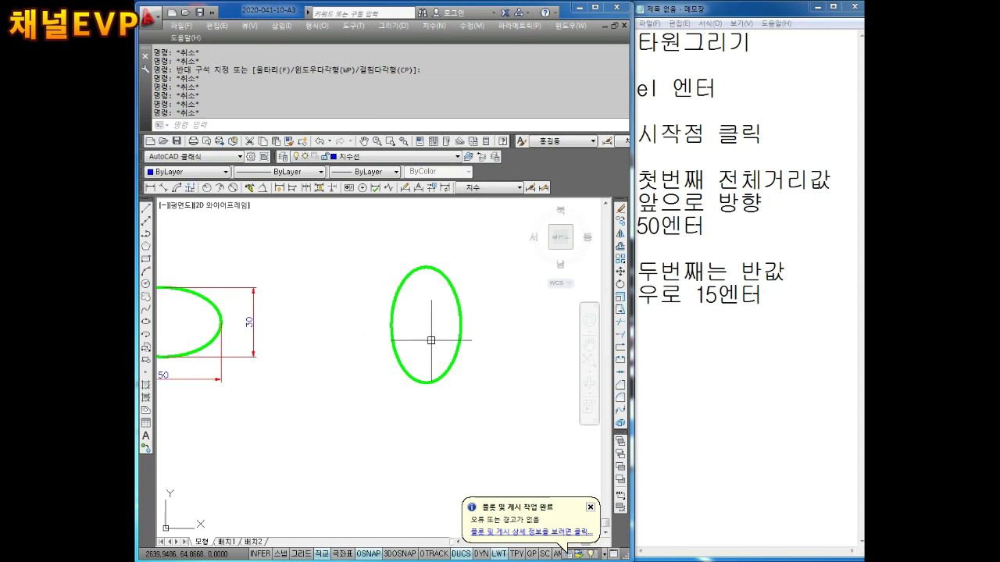
Step: Add a dashed divider and the note el엔터 to the Notepad memo
click(657, 328)
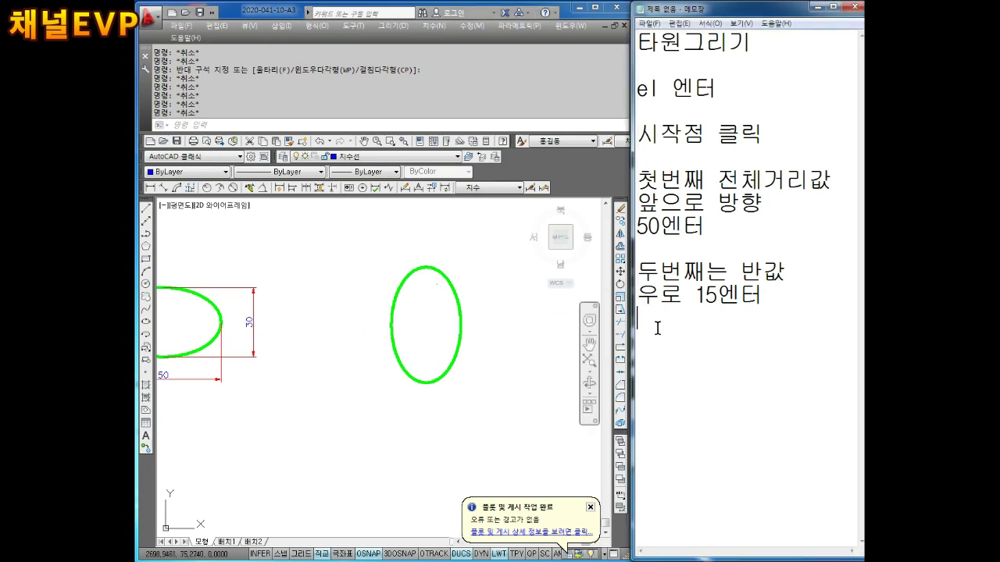
text(ㅓ--)
text(-----------)
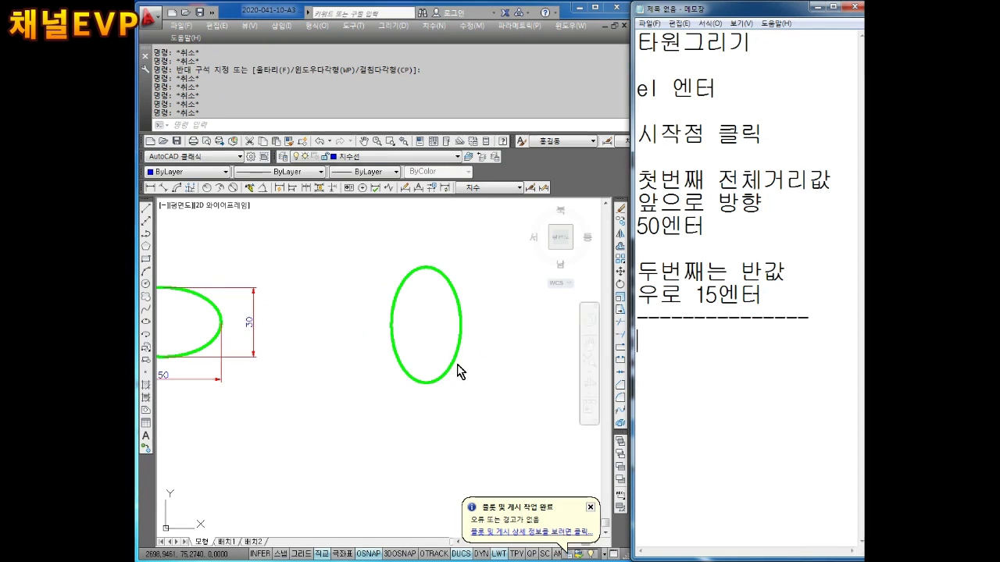
mouse_move(457, 396)
middle_down()
mouse_move(398, 377)
mouse_move(435, 350)
mouse_move(420, 341)
middle_up()
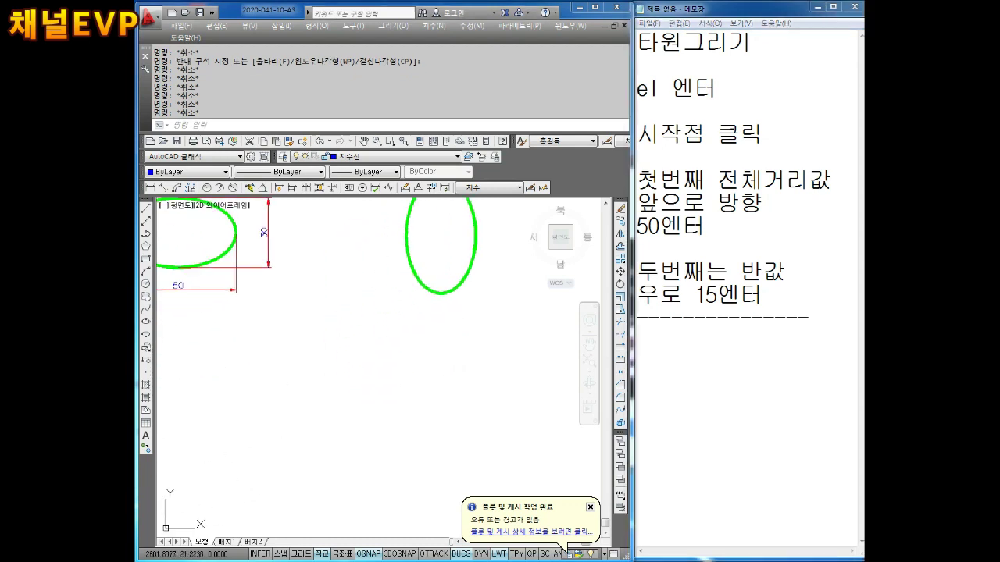
click(702, 354)
text(e;)
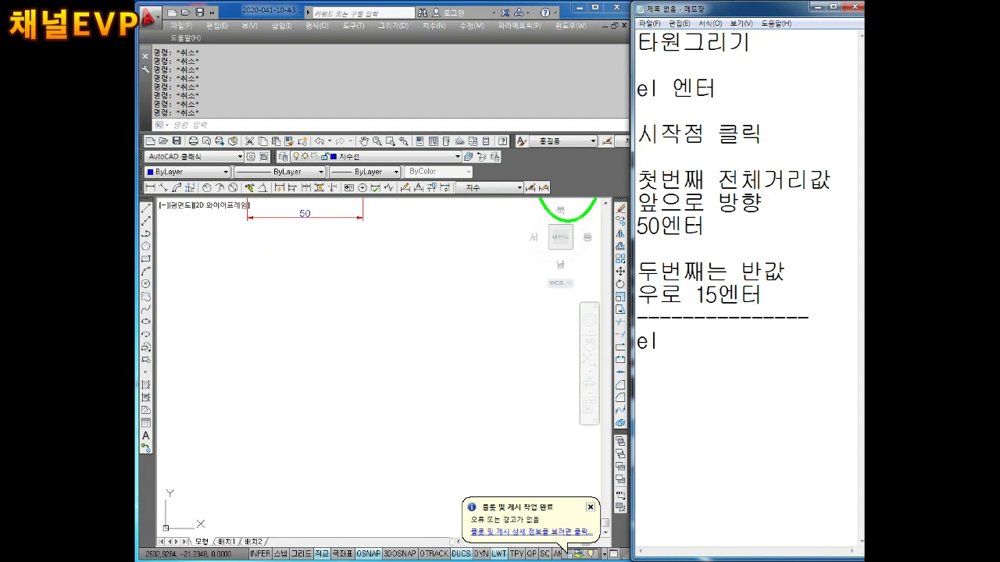
text(엔터)
key(Return)
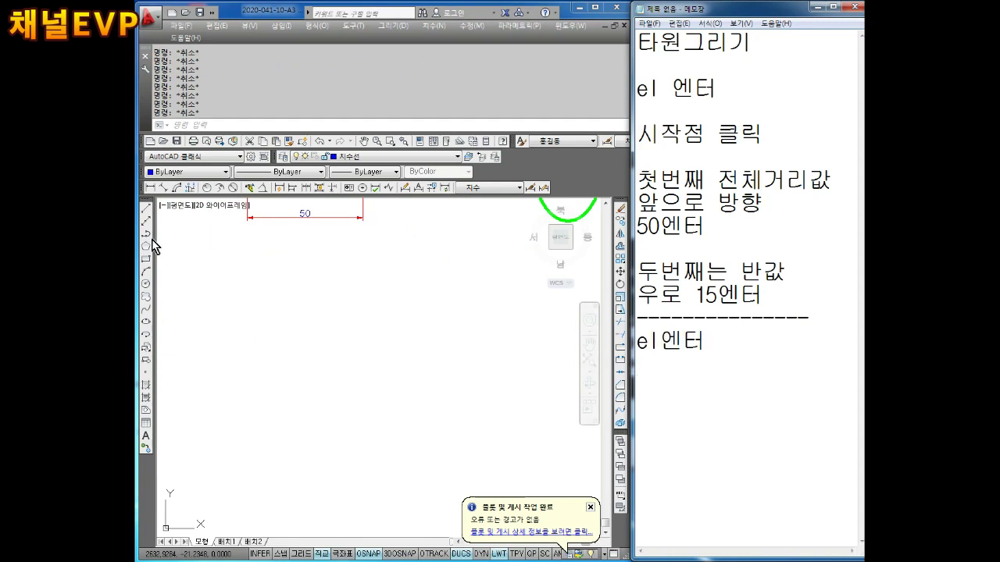
Step: Start ELLIPSE with EL in empty space and note c엔터 in Notepad
click(216, 305)
text(el)
key(Return)
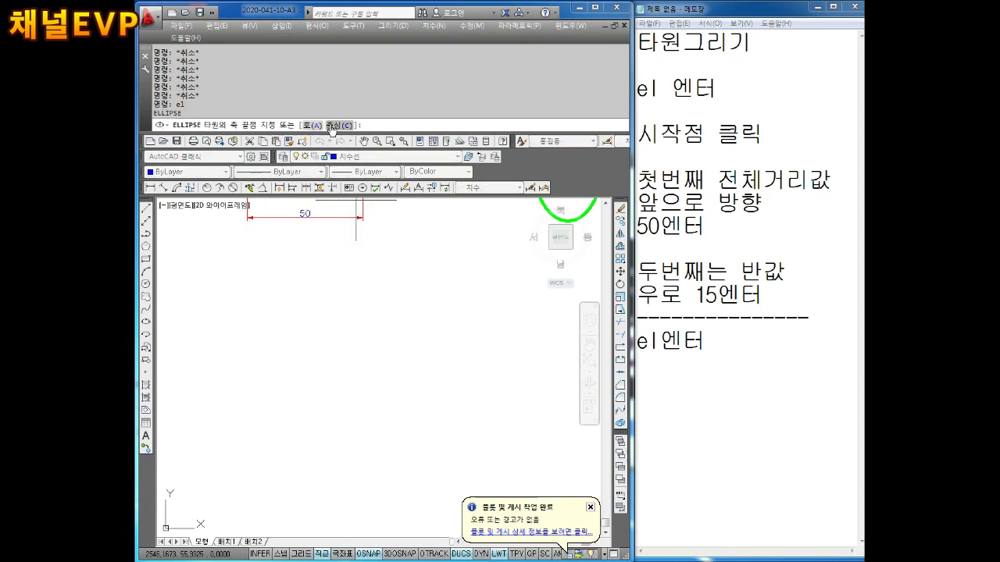
click(731, 358)
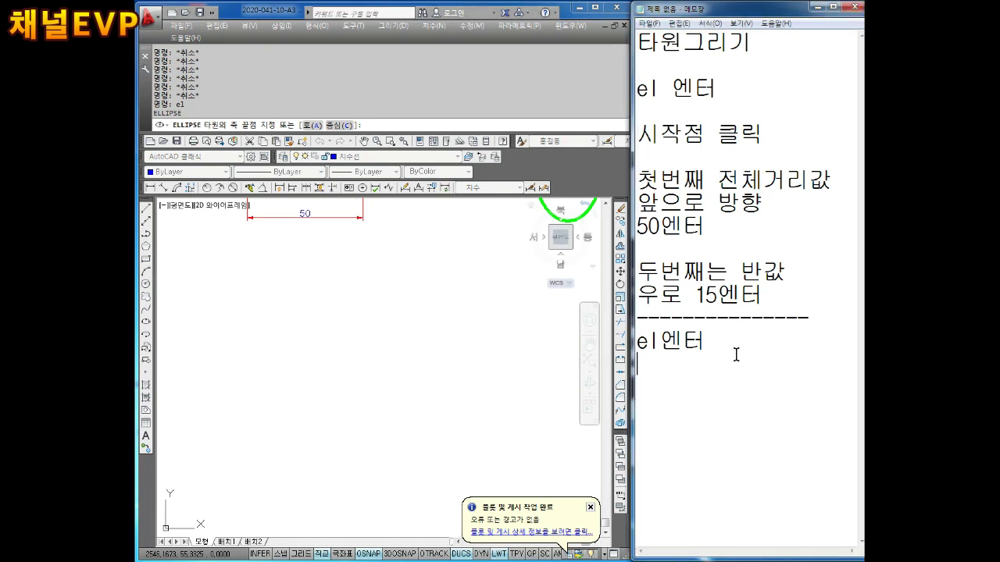
text(c엔터)
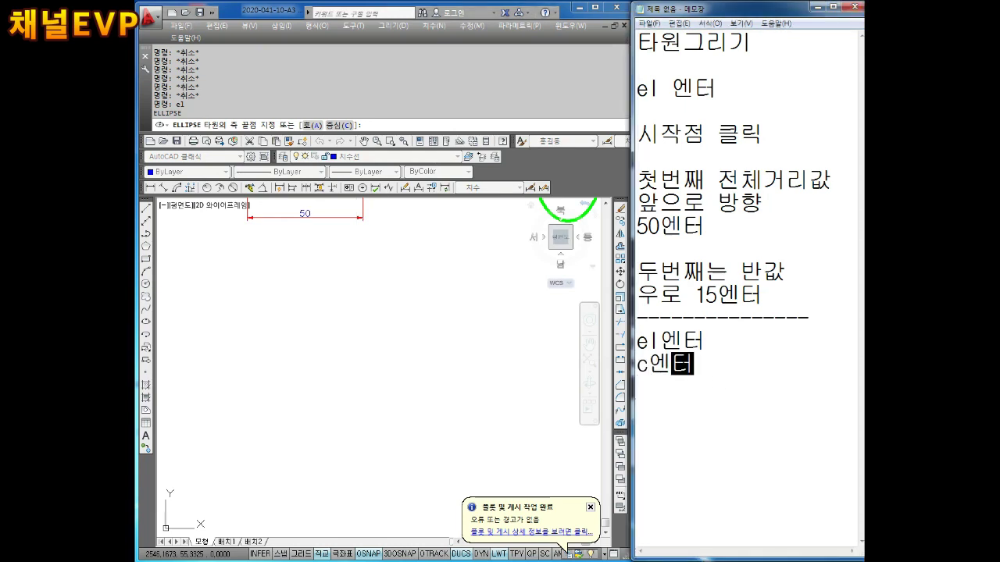
key(Return)
Step: Pick the Center option, place the ellipse centre, and note 타원의 중심점 위치 클릭
click(359, 263)
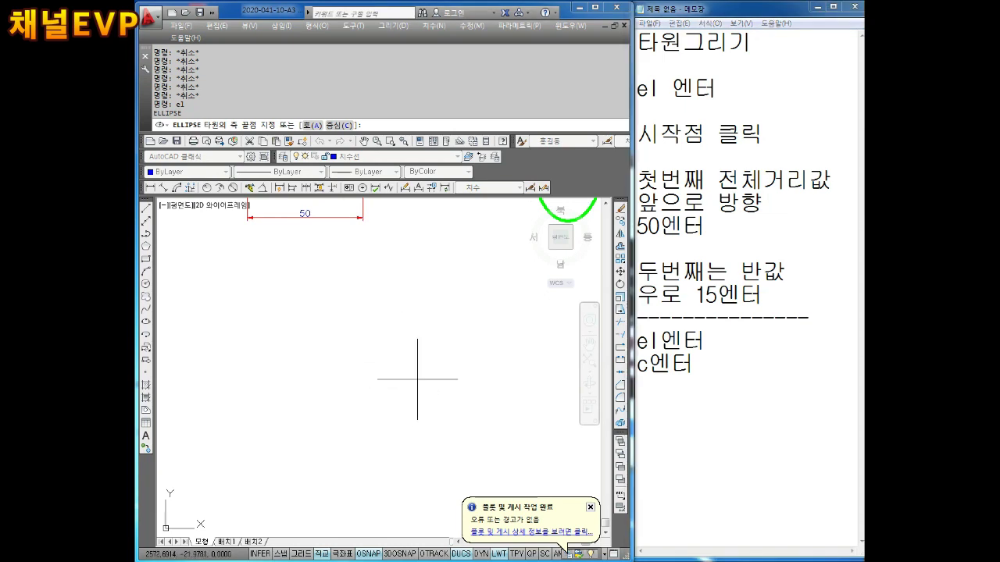
click(390, 125)
text(c)
key(Return)
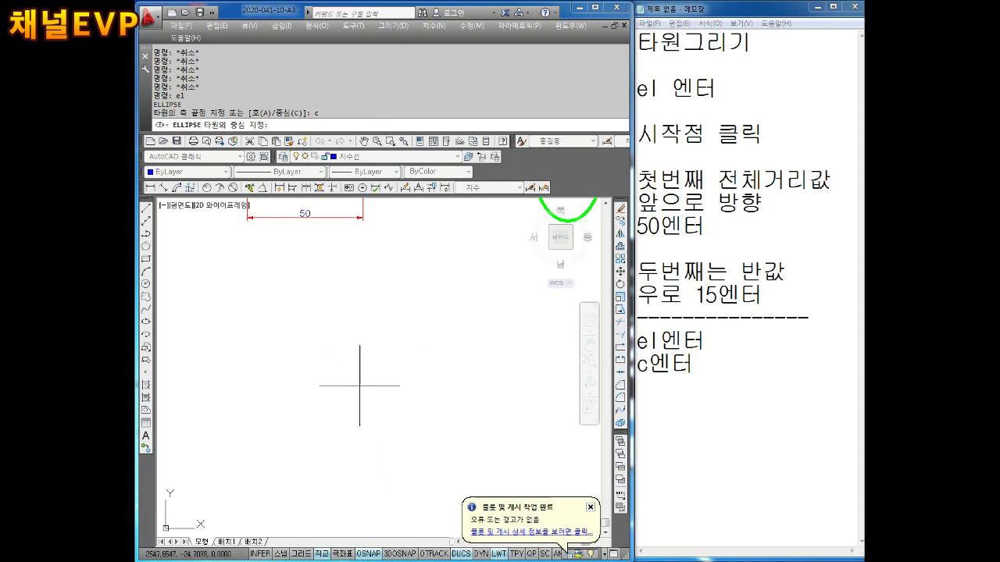
click(380, 415)
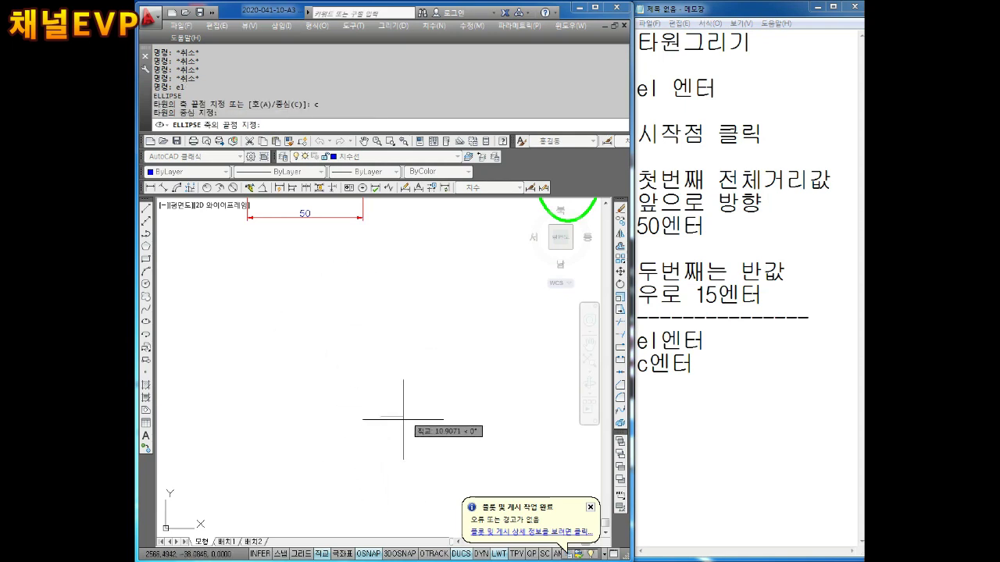
click(670, 388)
text(타)
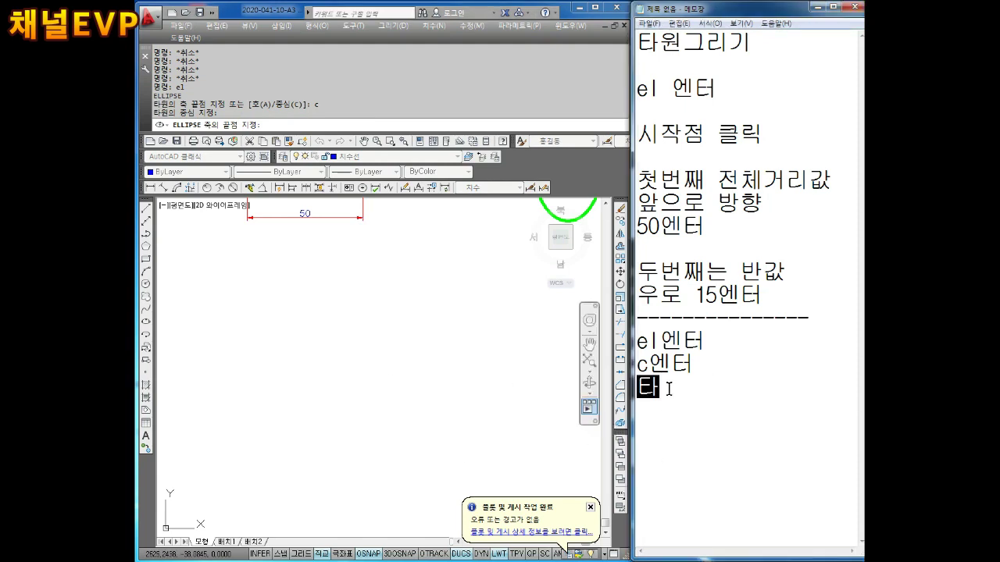
text(어원의 중)
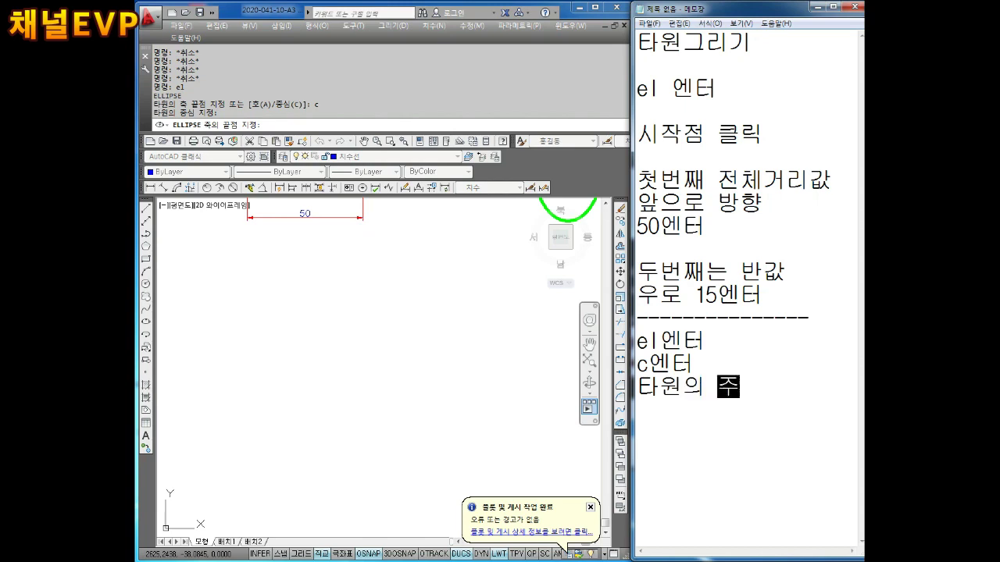
text(심점)
key(Return)
text(위)
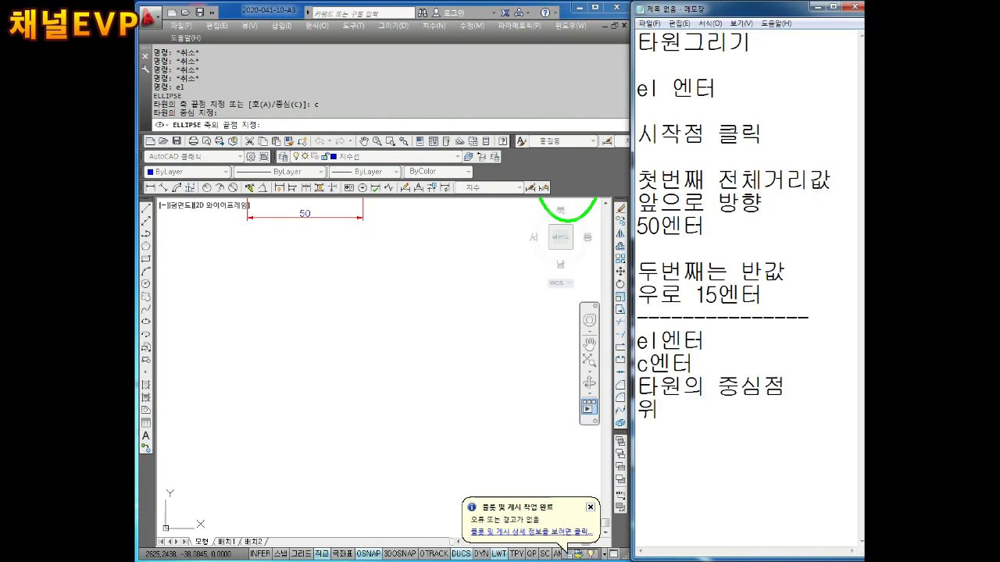
text(치 클ㄹ릭)
key(Return)
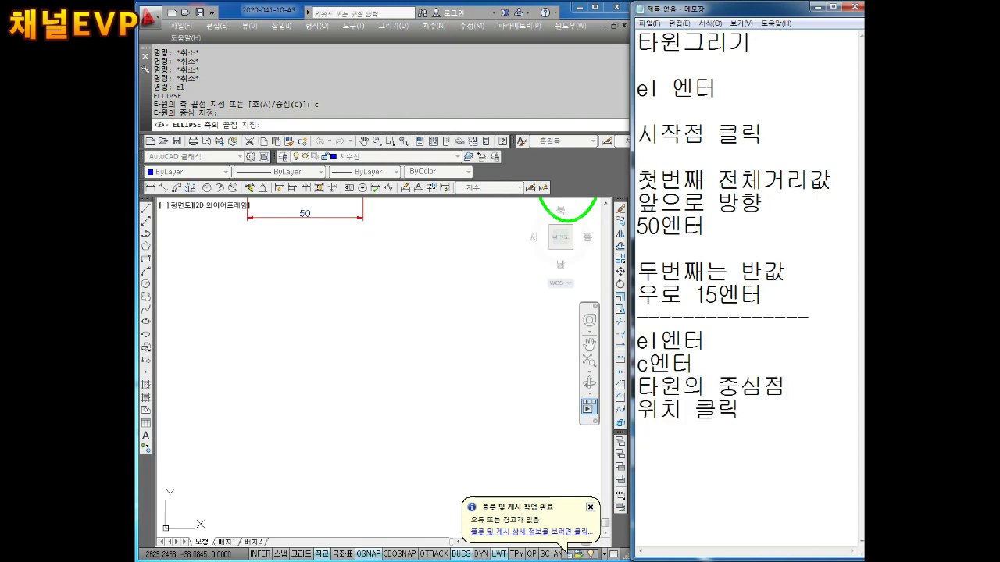
click(398, 357)
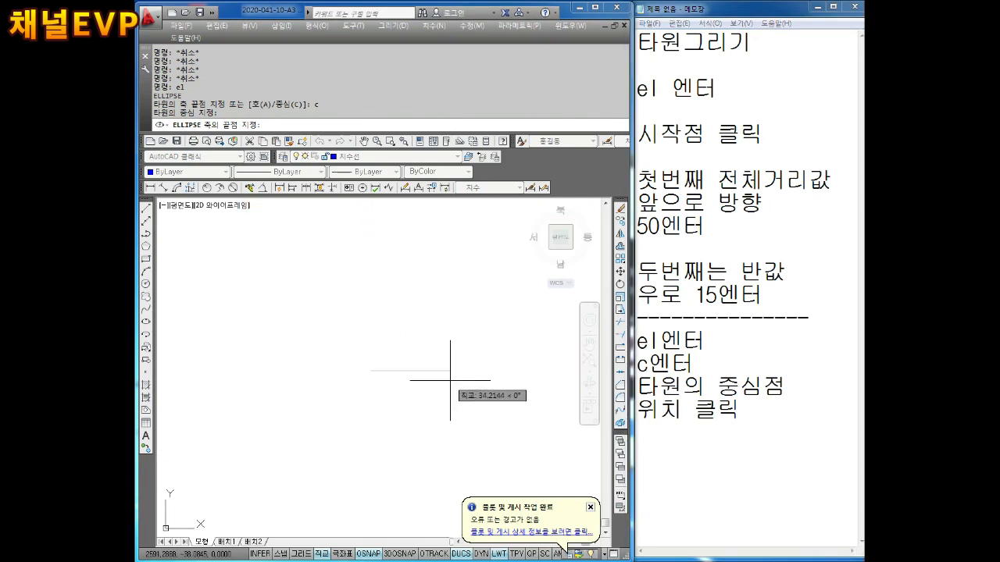
Step: Note '오른쪽 방향 25엔터' in Notepad and enter 25 as the ellipse's first half-axis to the right
click(659, 447)
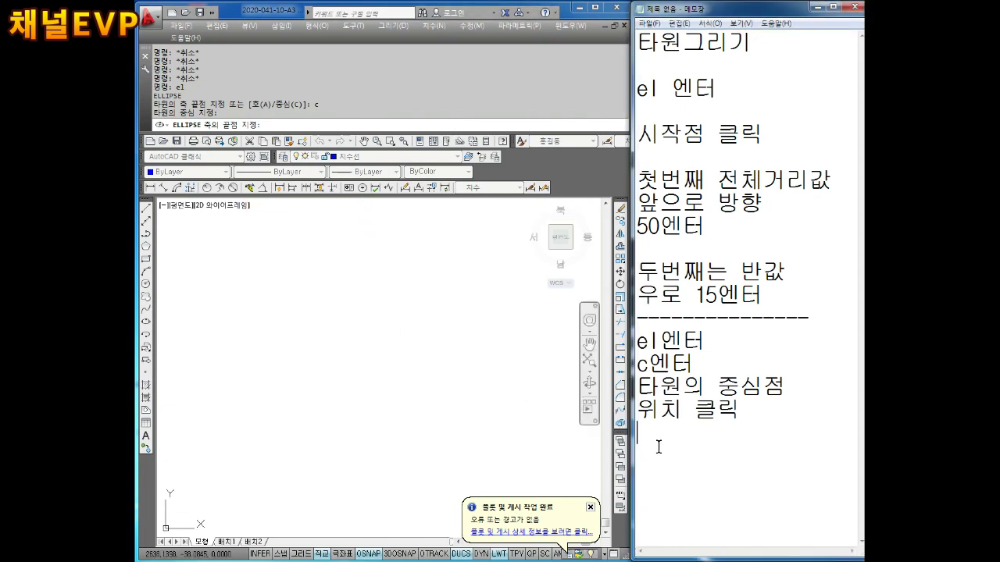
text(오른쪽)
text(을)
text(이)
key(BackSpace)
text(방)
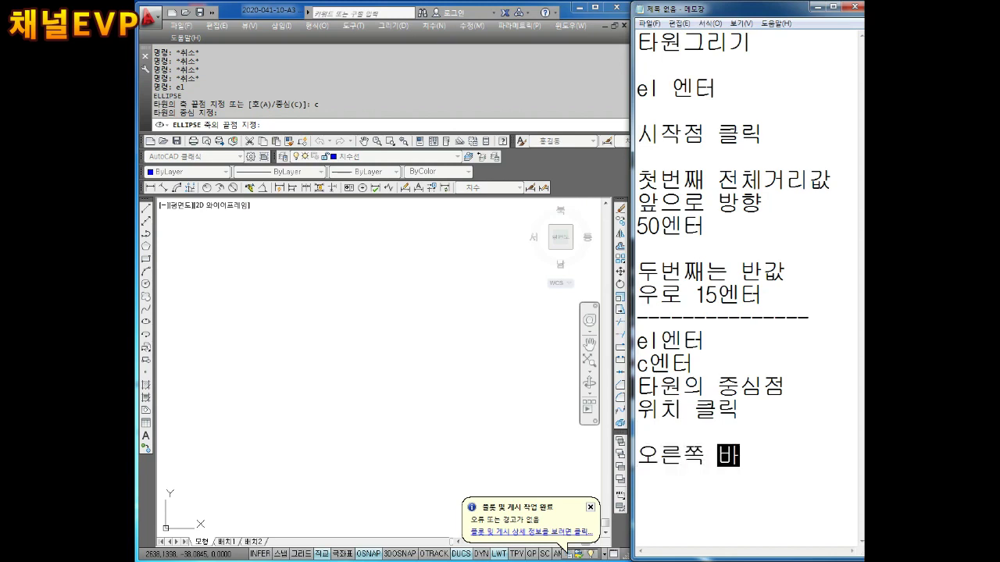
text(향 2)
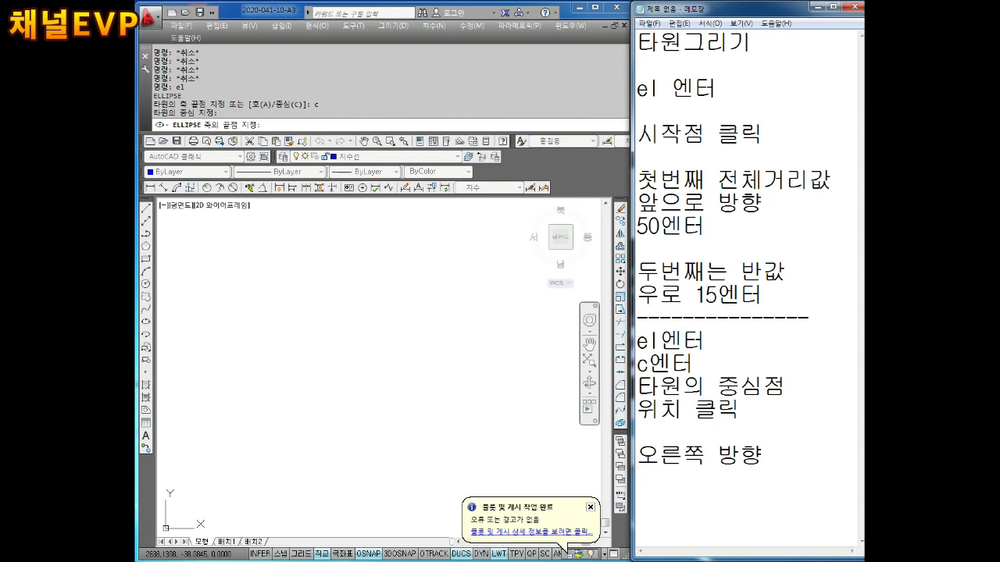
text(엔터)
key(Return)
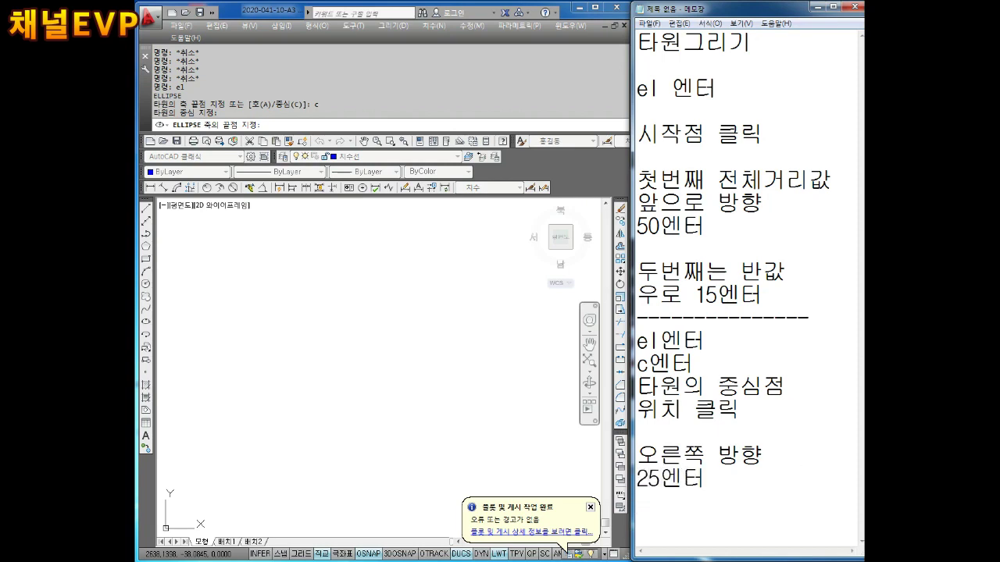
click(346, 378)
text(25)
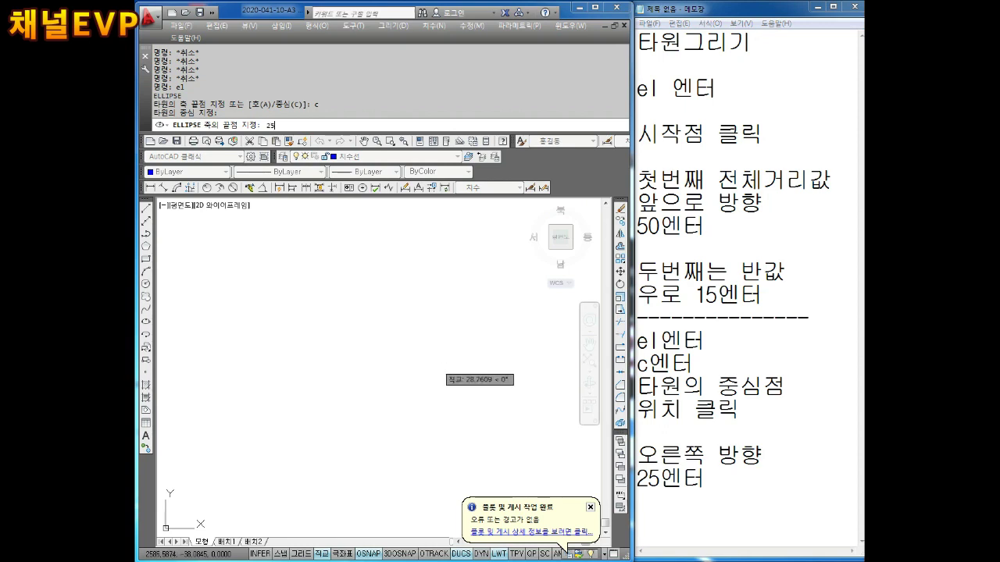
key(Return)
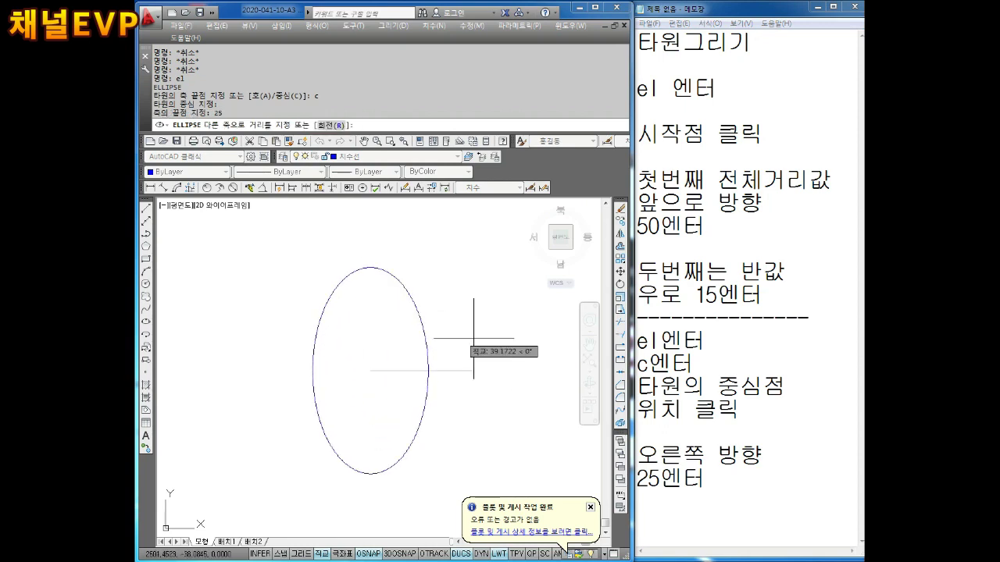
Step: Add the line '앞으로 방향 15엔터' to the Notepad notes
click(662, 502)
text(앞)
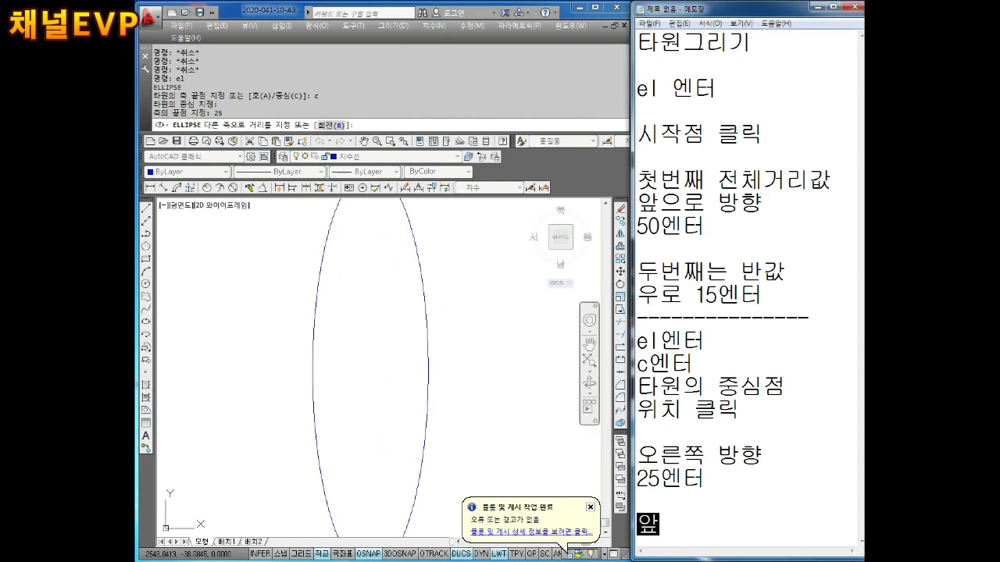
text(으로)
key(Return)
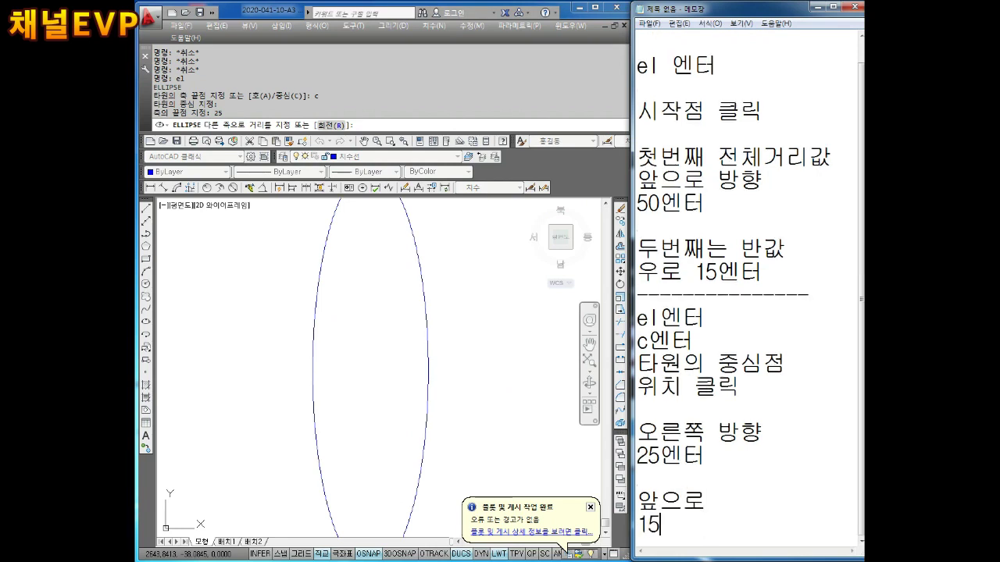
text(엔ㅌ)
key(Home)
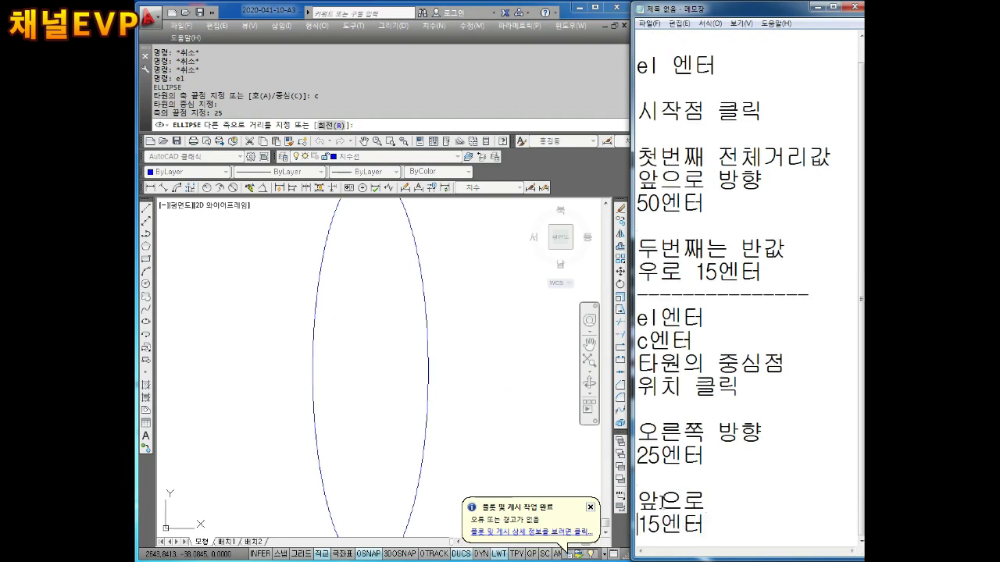
text(방향)
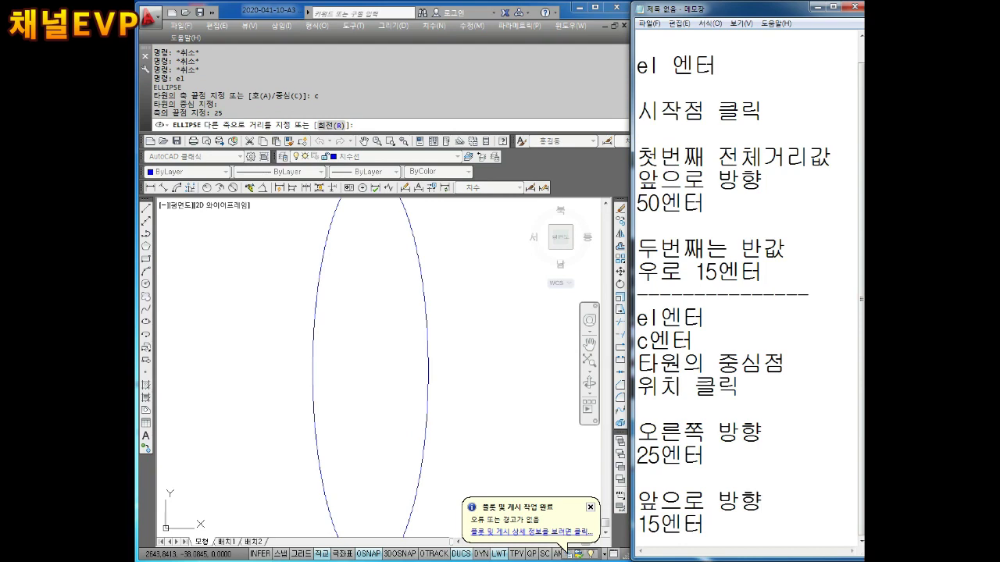
Step: Enter 15 as the other axis distance to complete the centre-based ellipse
click(395, 418)
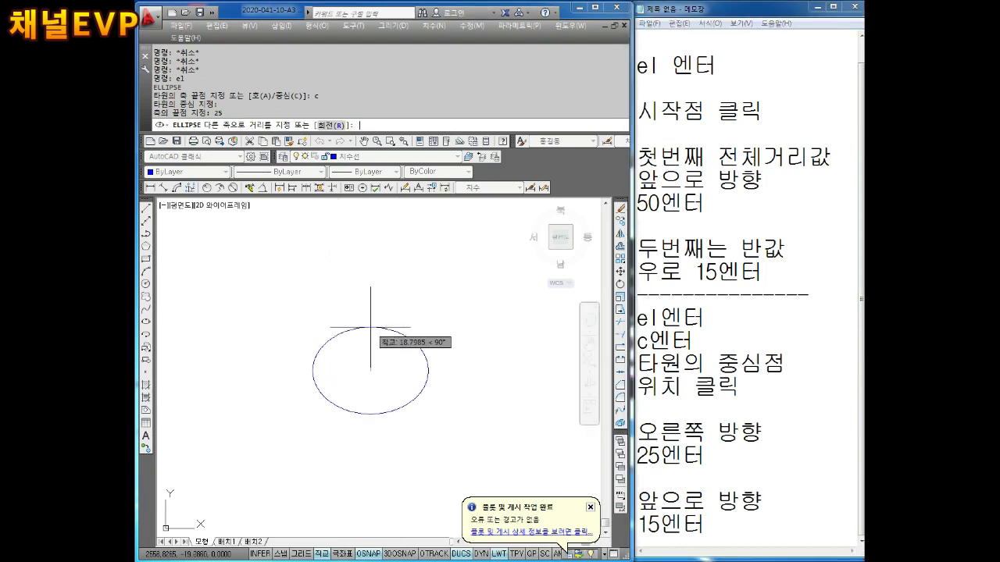
text(15)
key(Return)
key(Escape)
key(Escape)
scroll(368, 401, up, 2)
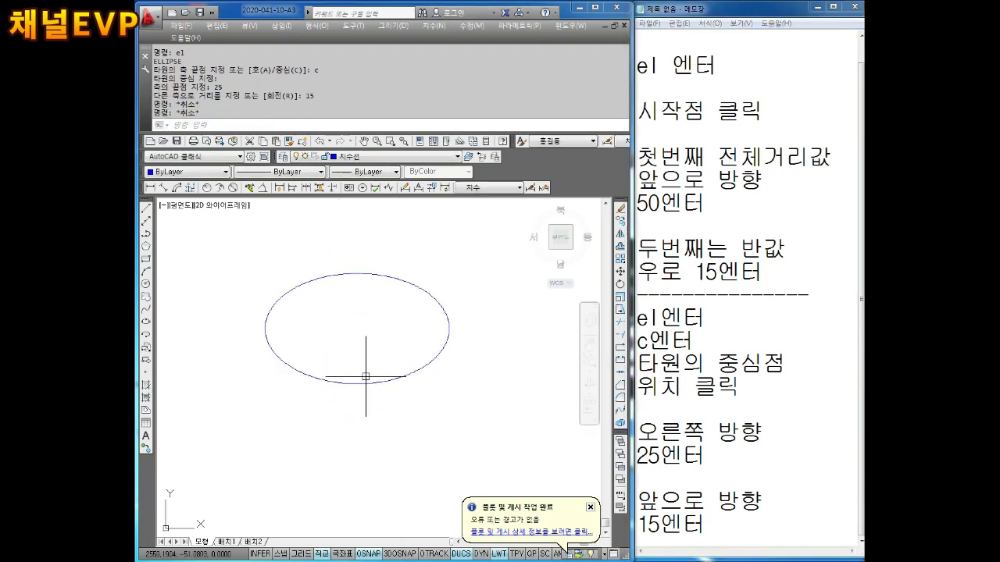
click(150, 187)
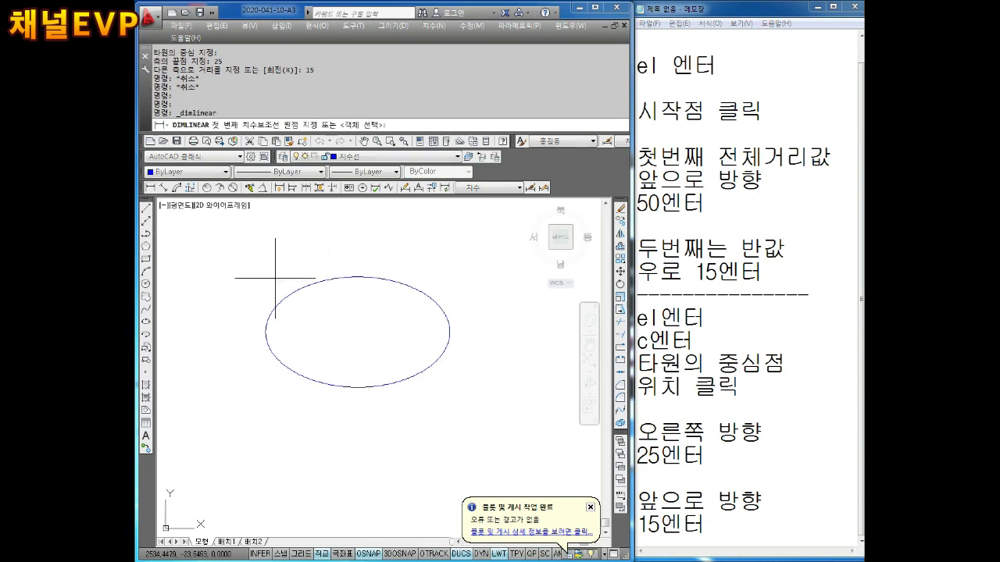
Step: Dimension the ellipse's 50 width between its left and right ends, placed below it
click(265, 332)
click(449, 332)
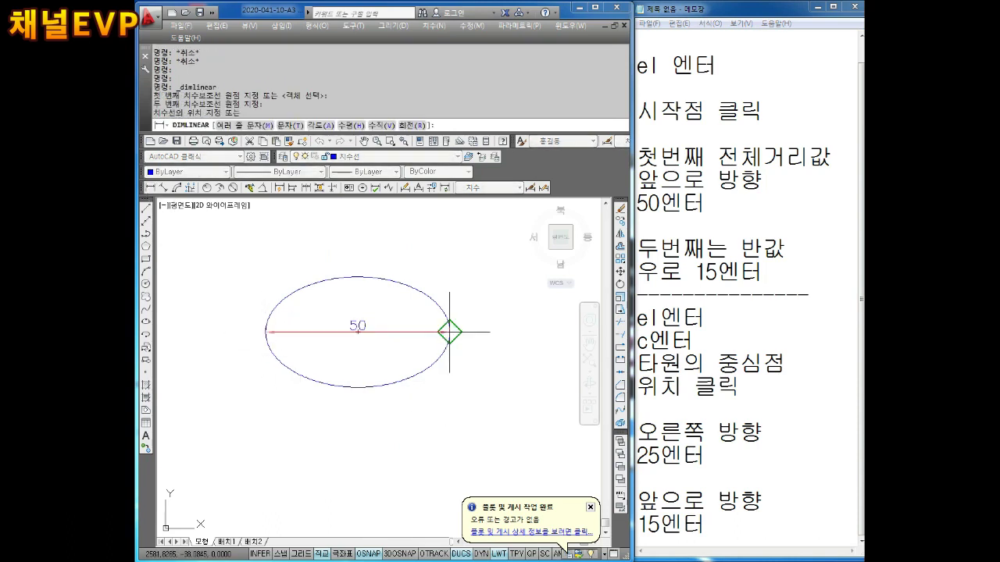
click(357, 442)
key(Return)
Step: Add the vertical 30 height dimension to the right of the ellipse
click(358, 277)
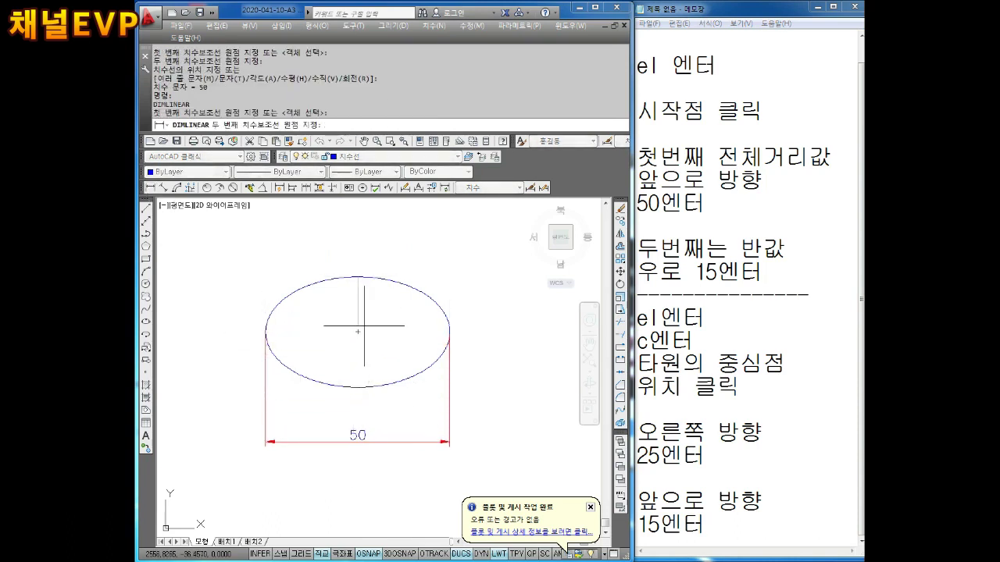
click(357, 387)
click(502, 357)
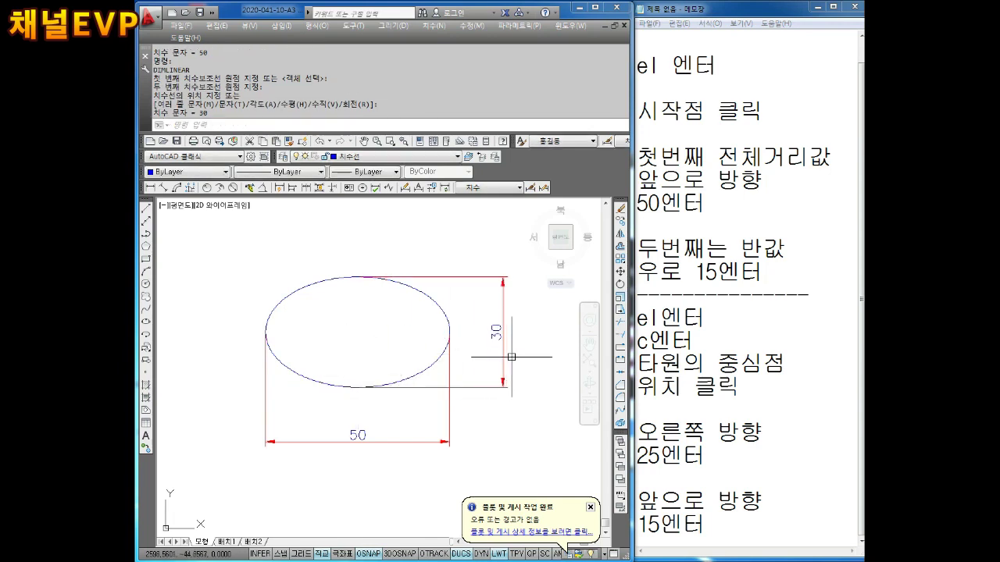
click(766, 511)
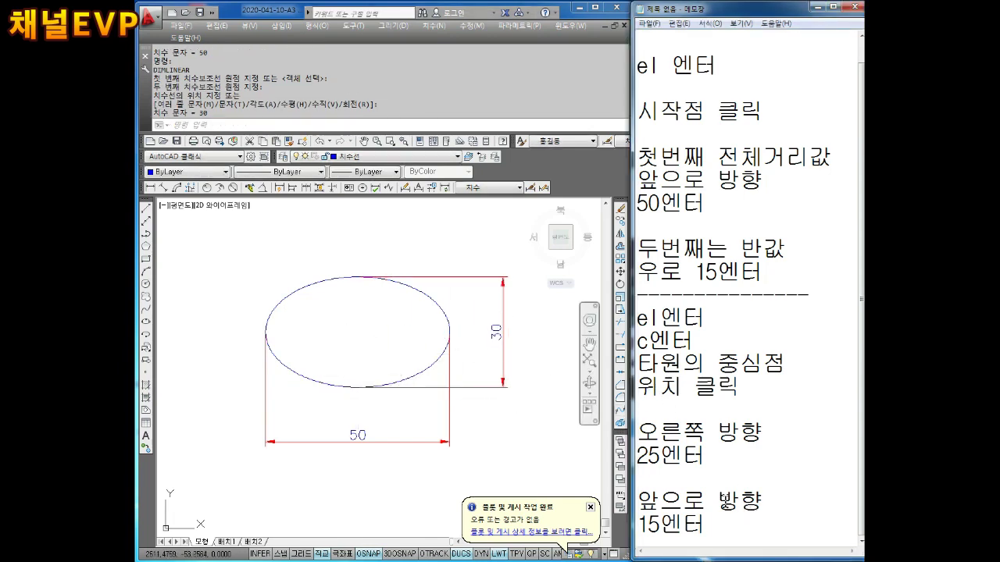
key(Return)
key(Return)
key(Return)
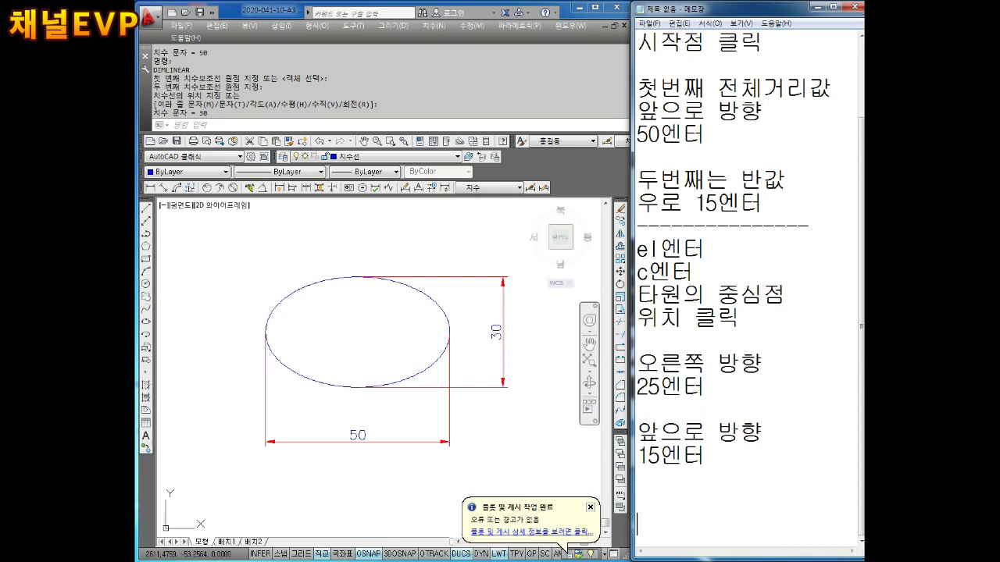
Step: Clear leftover commands and add a dashed separator with blank lines below '15엔터' in Notepad
click(477, 424)
scroll(468, 394, down, 3)
scroll(382, 350, down, 2)
key(Escape)
key(Escape)
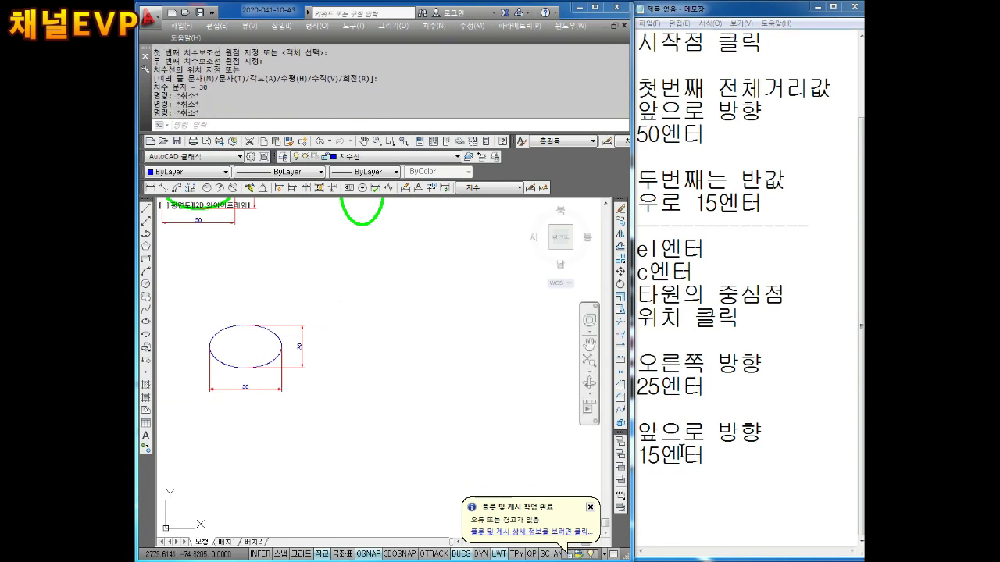
key(Escape)
key(Escape)
click(669, 485)
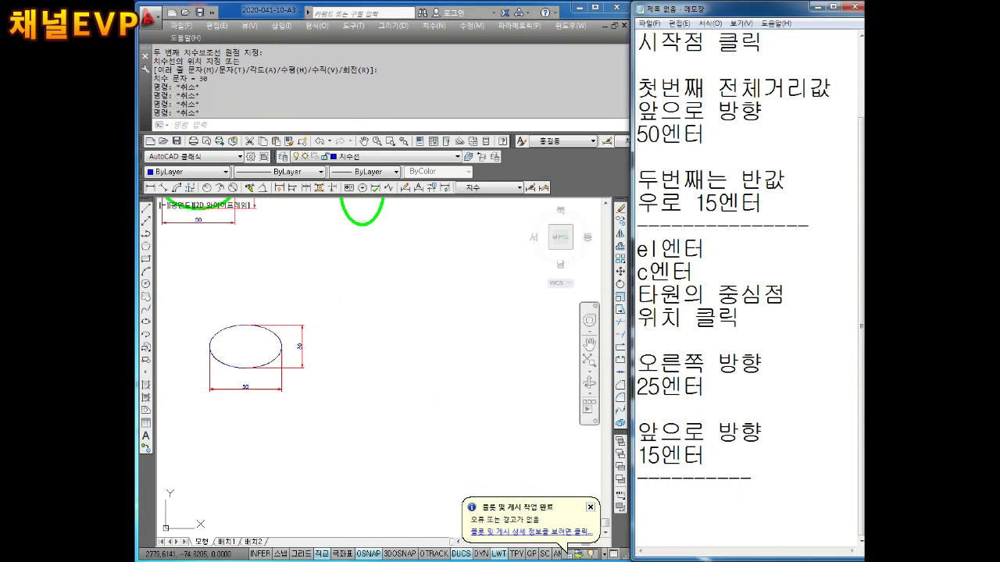
key(Return)
key(Return)
key(Return)
key(Return)
key(Return)
key(Return)
key(Return)
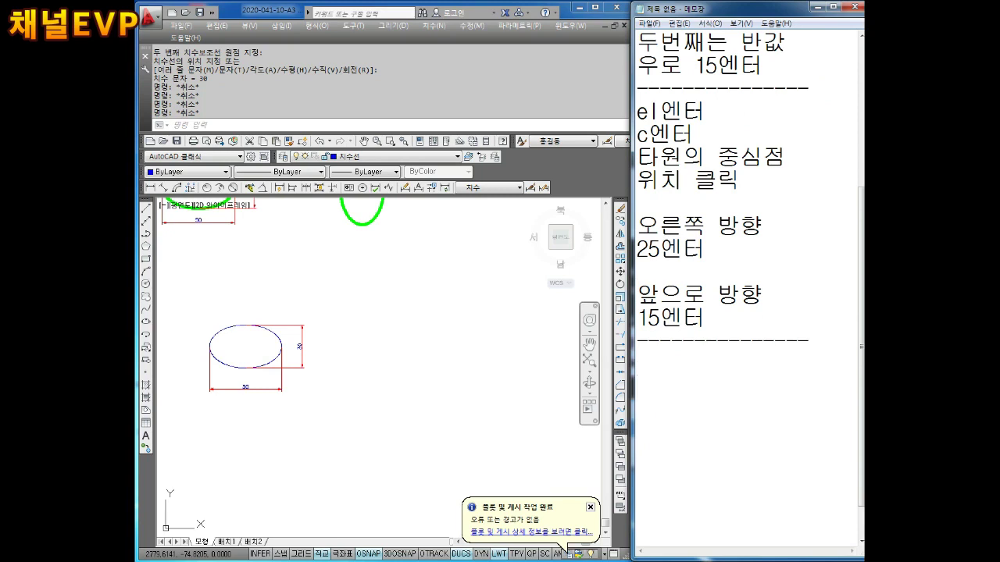
key(BackSpace)
text(L)
key(BackSpace)
text(엔터)
key(Return)
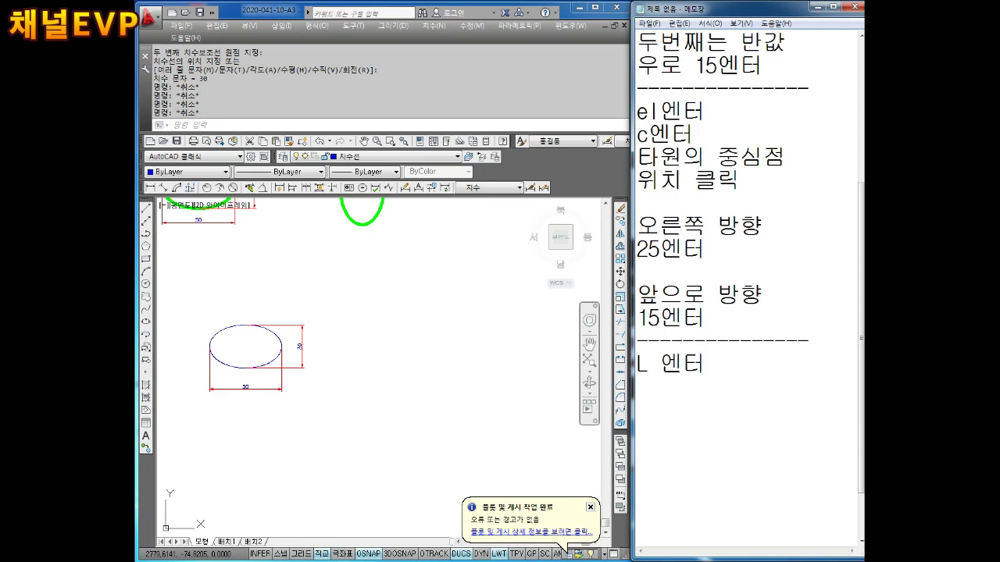
text(임의 ㅈ)
key(BackSpace)
key(BackSpace)
text(점 클릭)
key(Return)
text(@50<45)
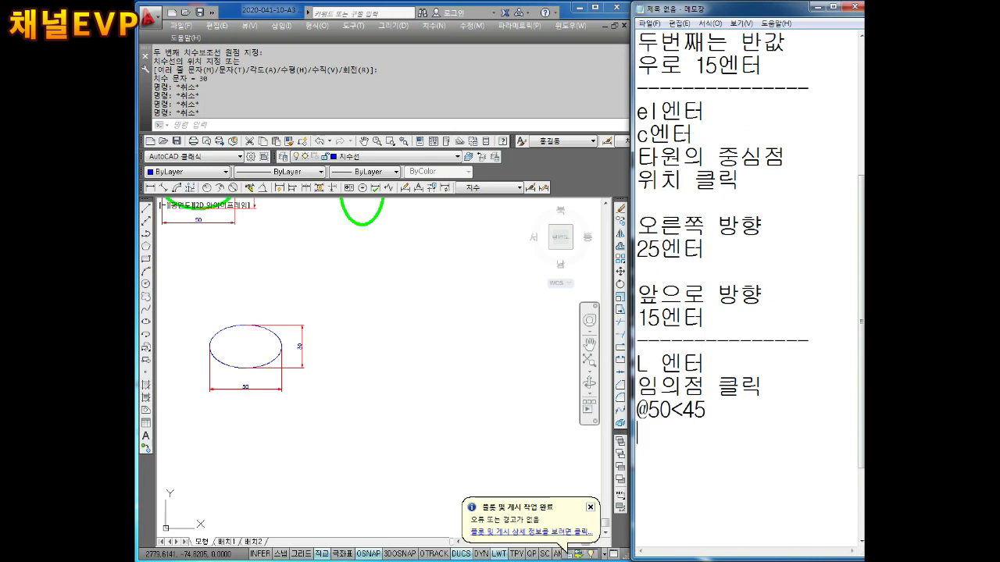
text(대각선 완료)
key(Return)
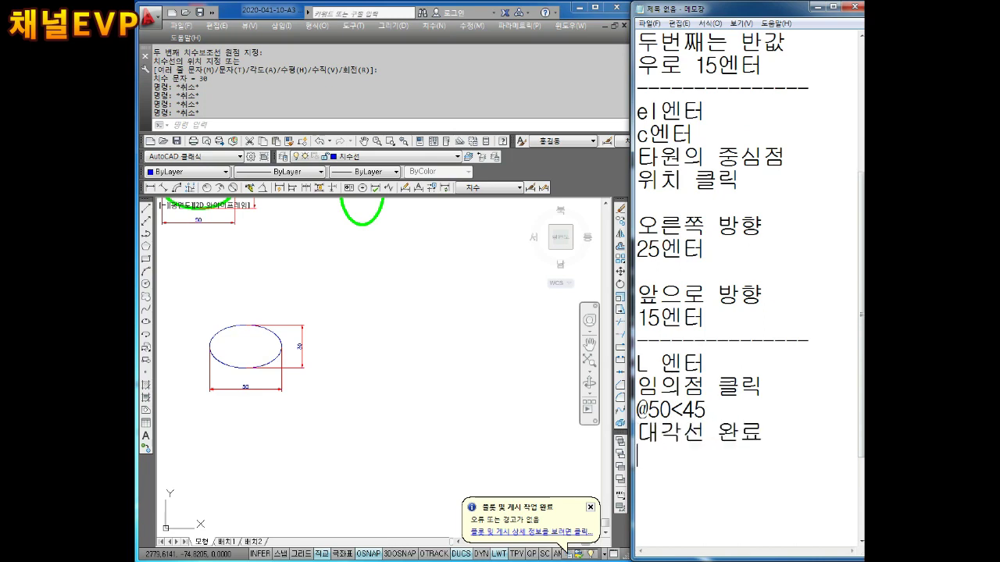
Step: Make 외형선 the current layer
click(305, 508)
middle_drag(480, 346, 429, 351)
key(Escape)
key(Escape)
key(Escape)
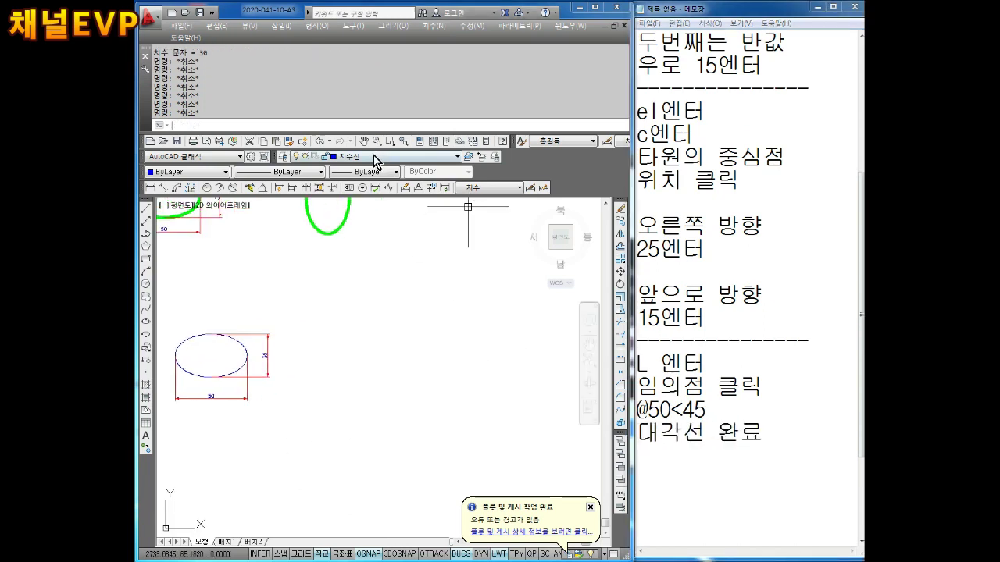
click(376, 157)
click(360, 206)
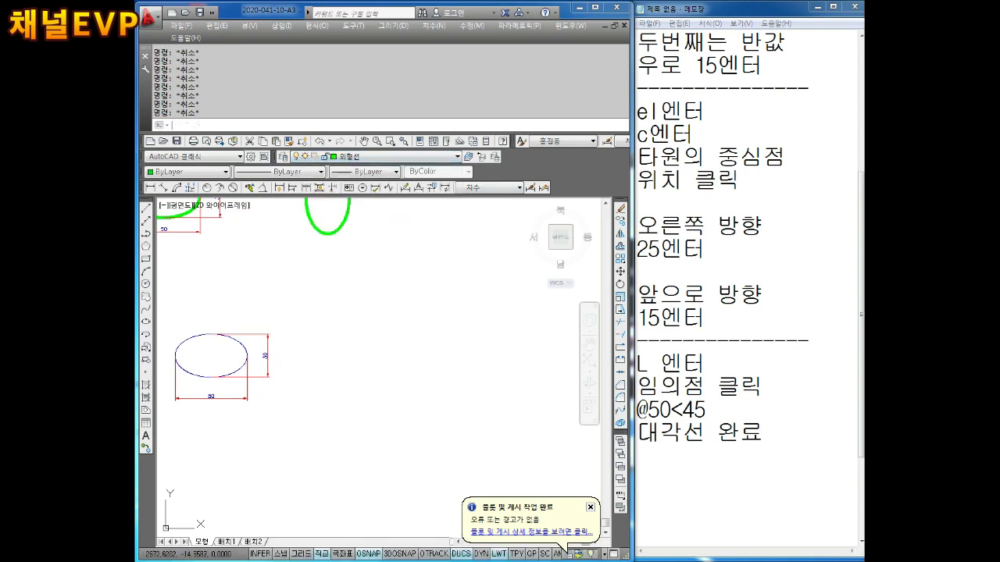
text(l)
key(Return)
click(389, 384)
text(@50<45)
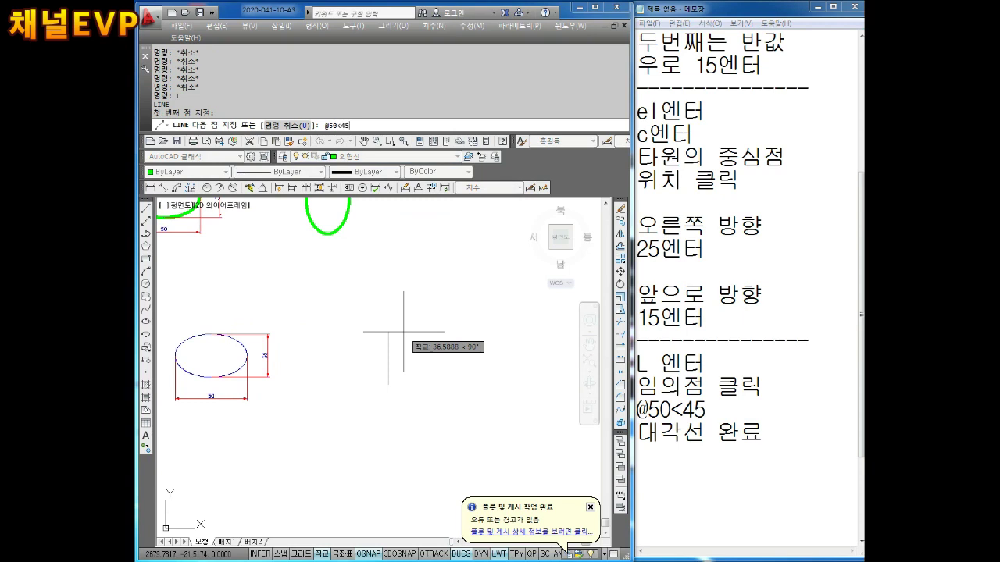
key(Return)
key(Escape)
Step: Move the diagonal line onto the red dashed 중심선 centre-line layer
scroll(411, 390, up, 2)
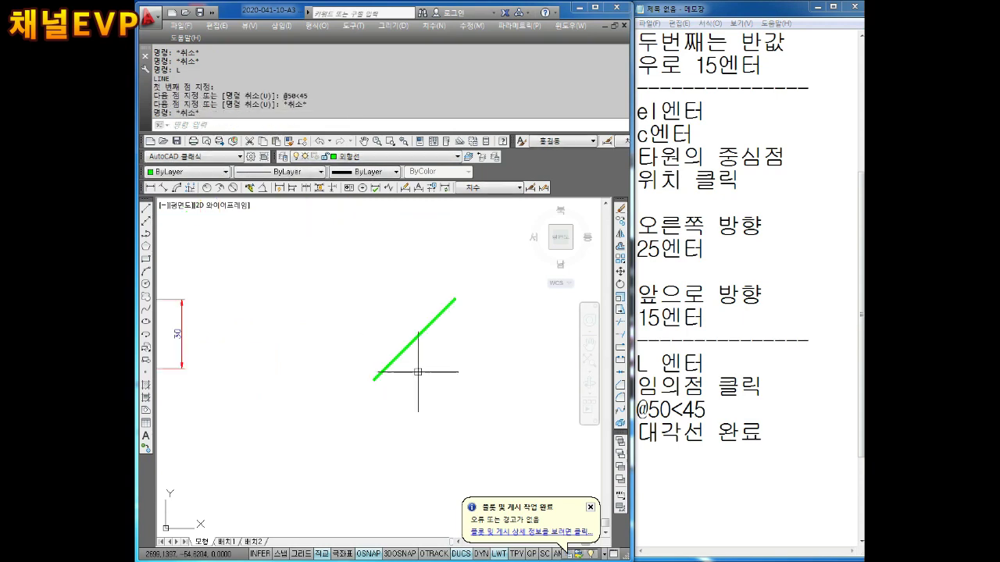
scroll(406, 337, up, 2)
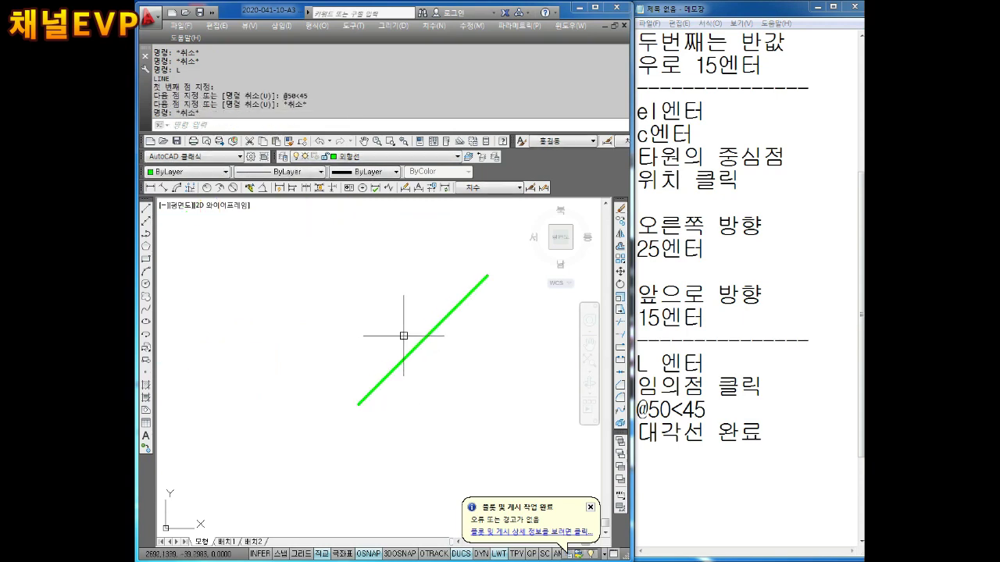
click(438, 359)
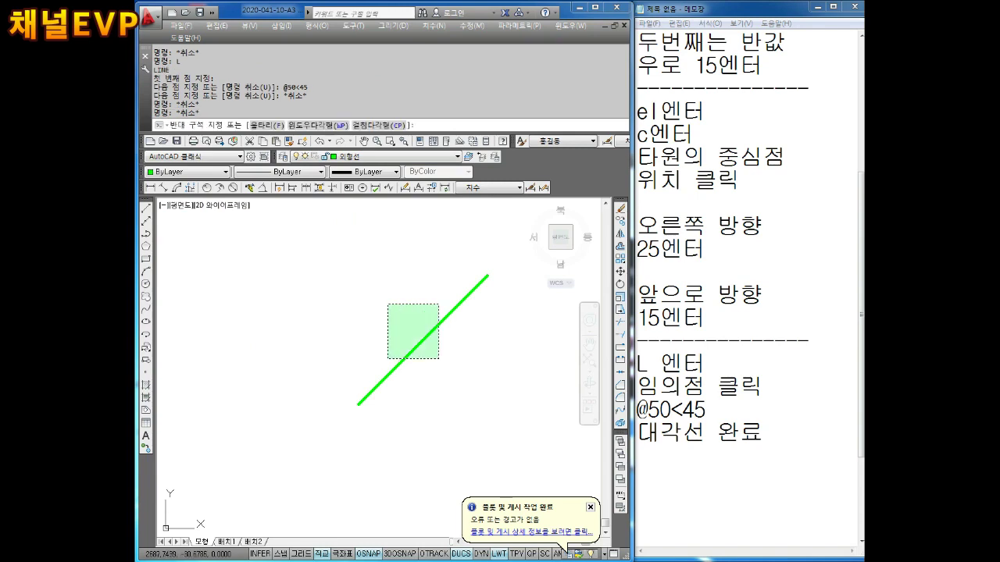
click(388, 304)
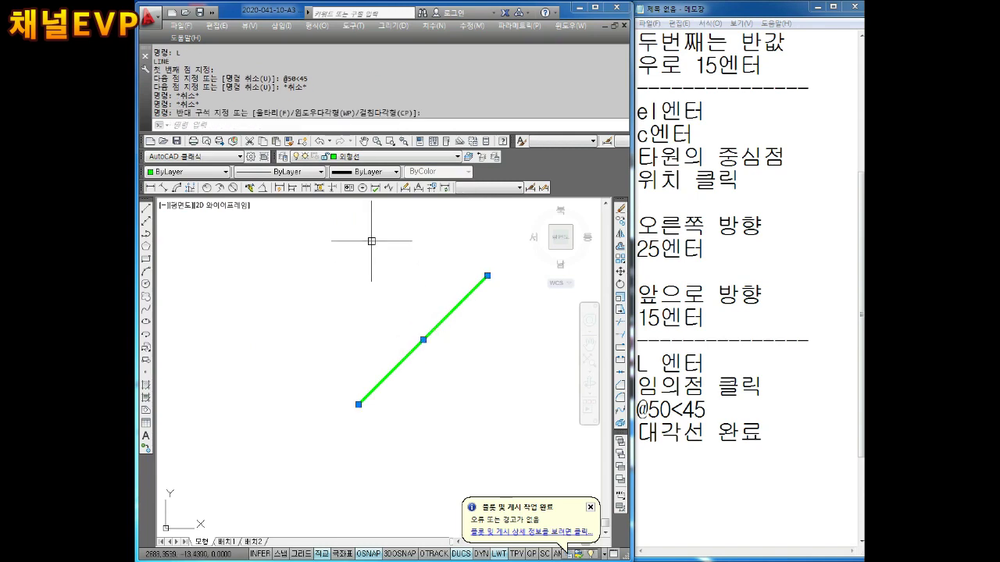
click(357, 159)
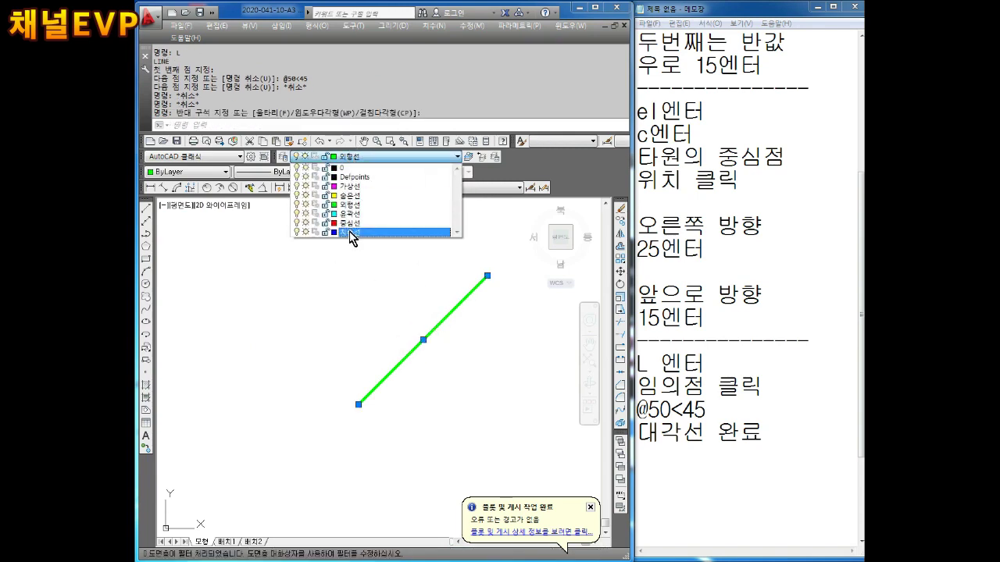
click(367, 230)
key(Escape)
key(Escape)
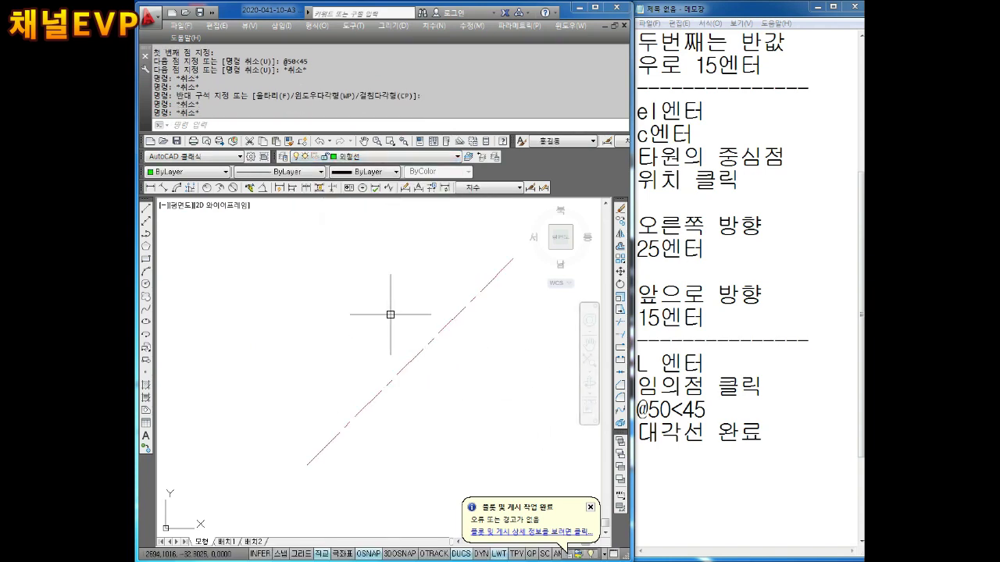
key(Escape)
key(Escape)
key(Escape)
click(673, 467)
text(EL에)
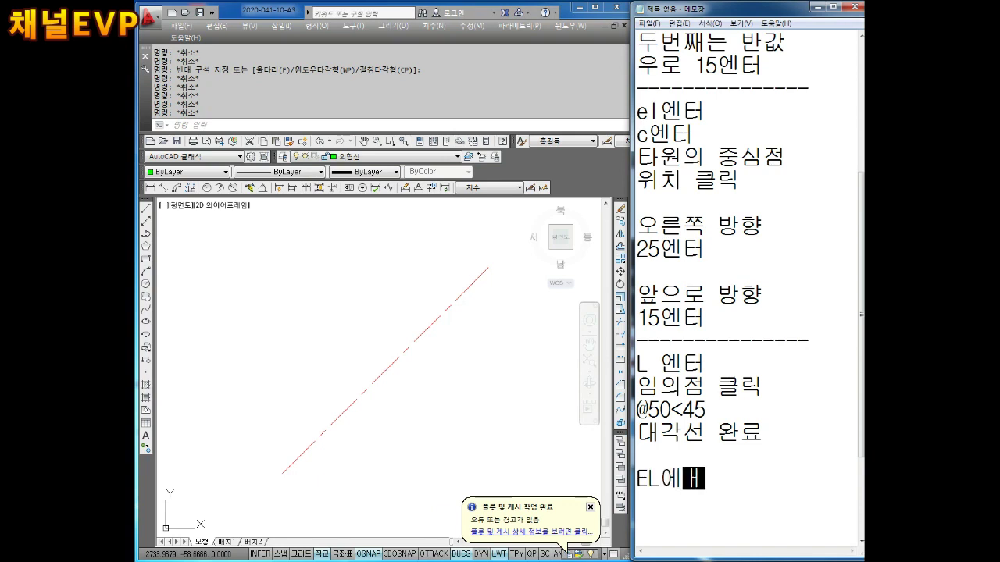
Step: Write 'EL엔터' and '양쪽 끝점 클릭' on new lines in Notepad
text(엔터)
key(Return)
key(Return)
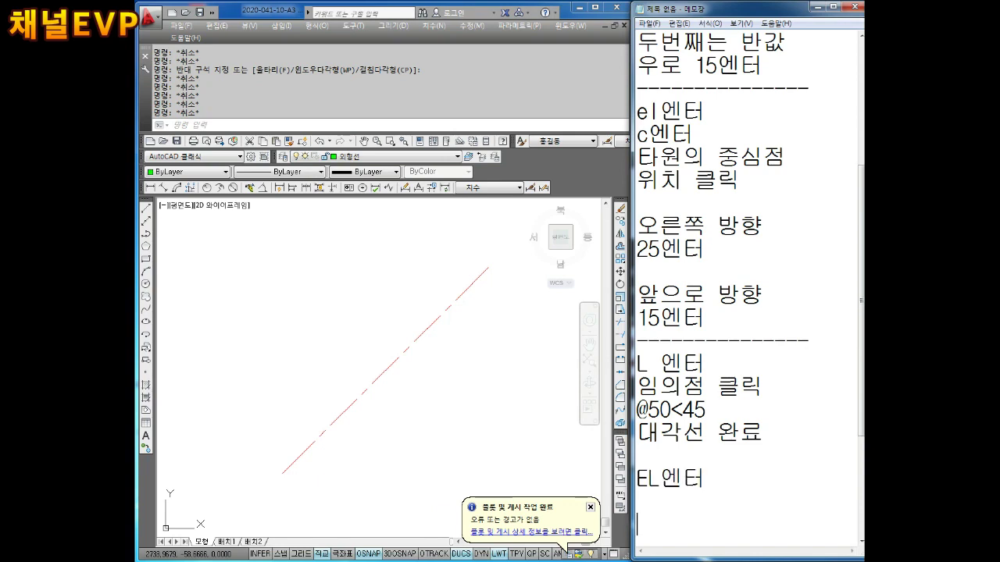
key(Return)
key(Return)
key(Return)
text(시)
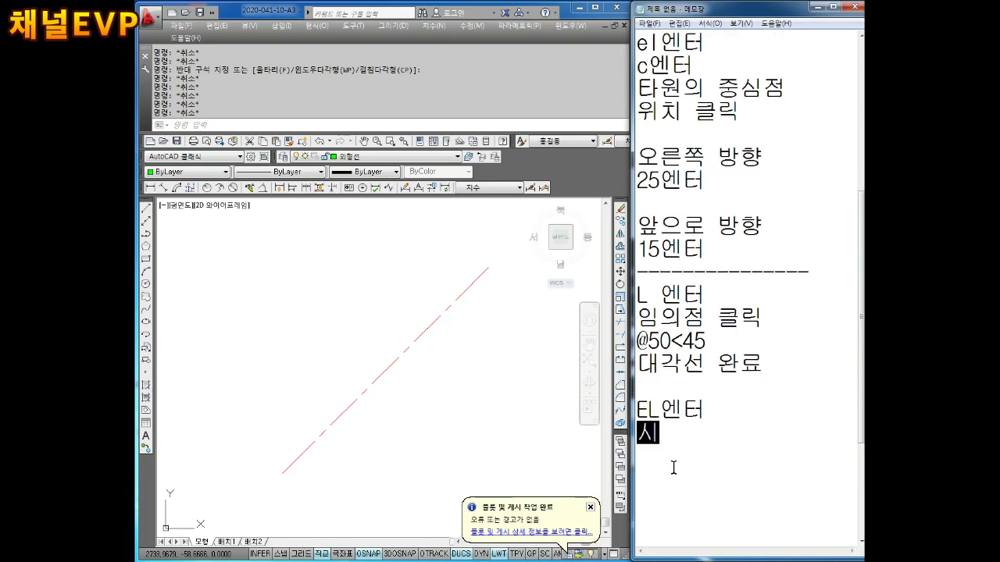
text(작)
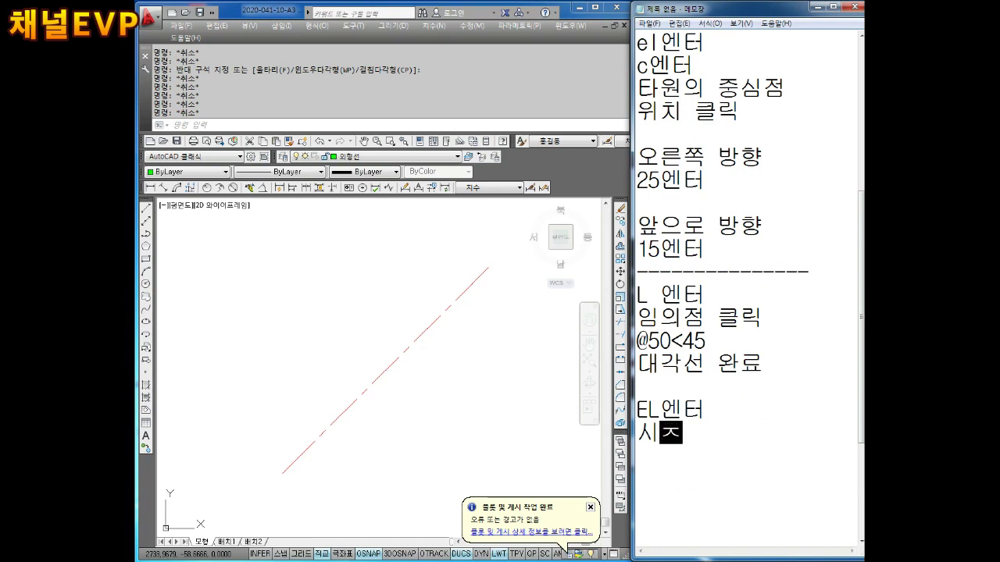
key(BackSpace)
key(BackSpace)
text(야)
text(쪽 )
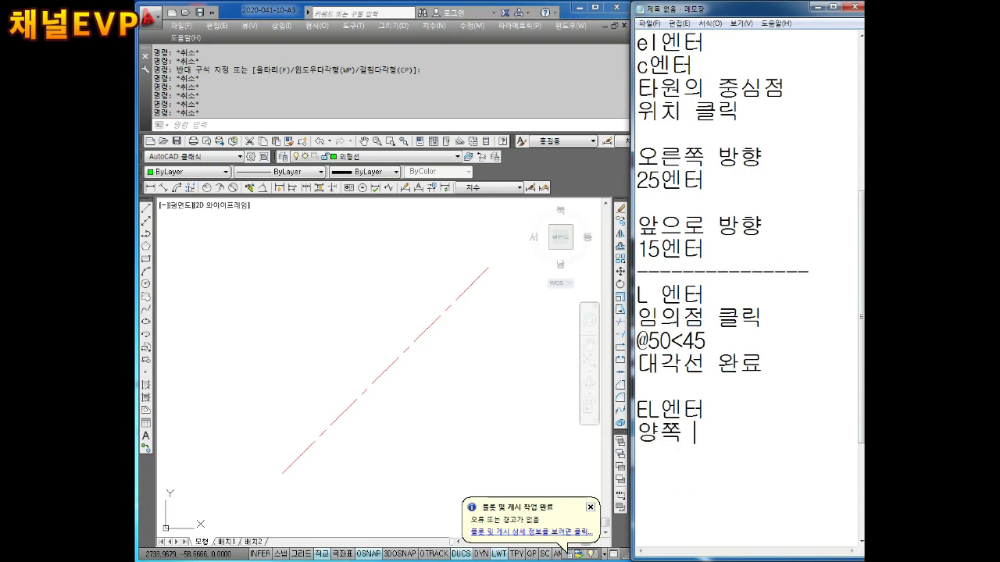
text(끝점 크)
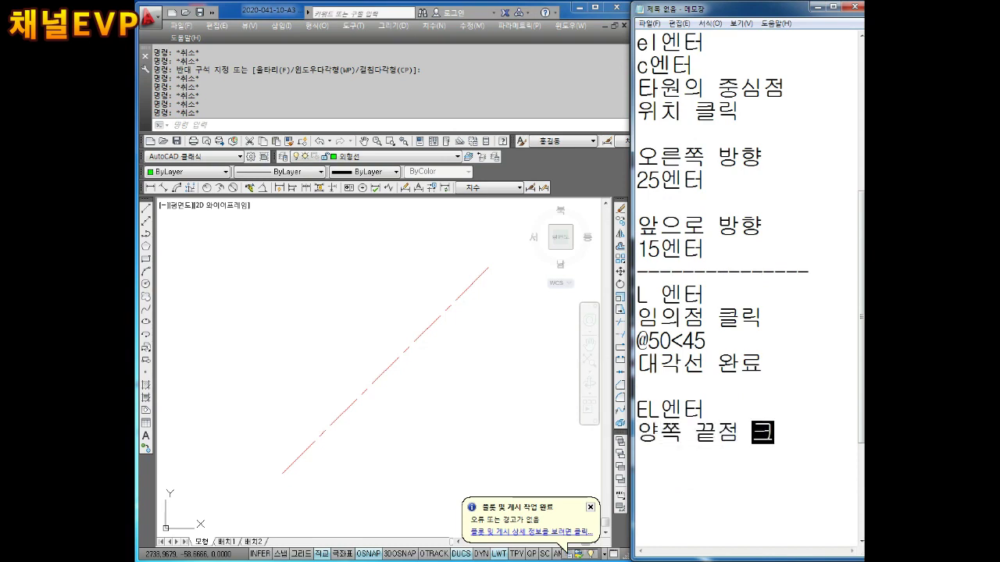
text(클리)
key(Return)
text(\)
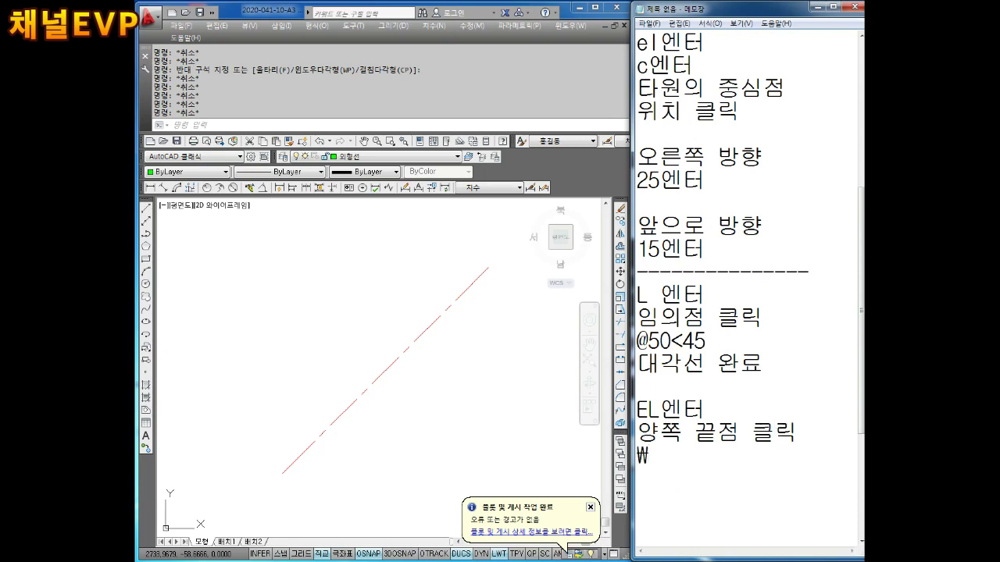
click(481, 458)
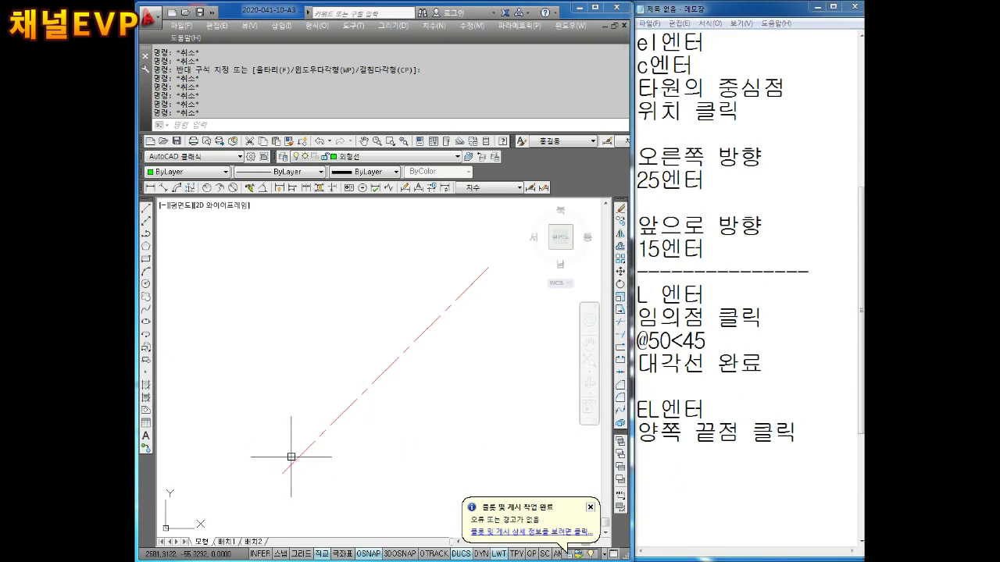
Step: Start an ellipse with EL, using the diagonal line's lower and upper endpoints as its axis
key(Escape)
key(Escape)
key(Escape)
text(EL)
key(Return)
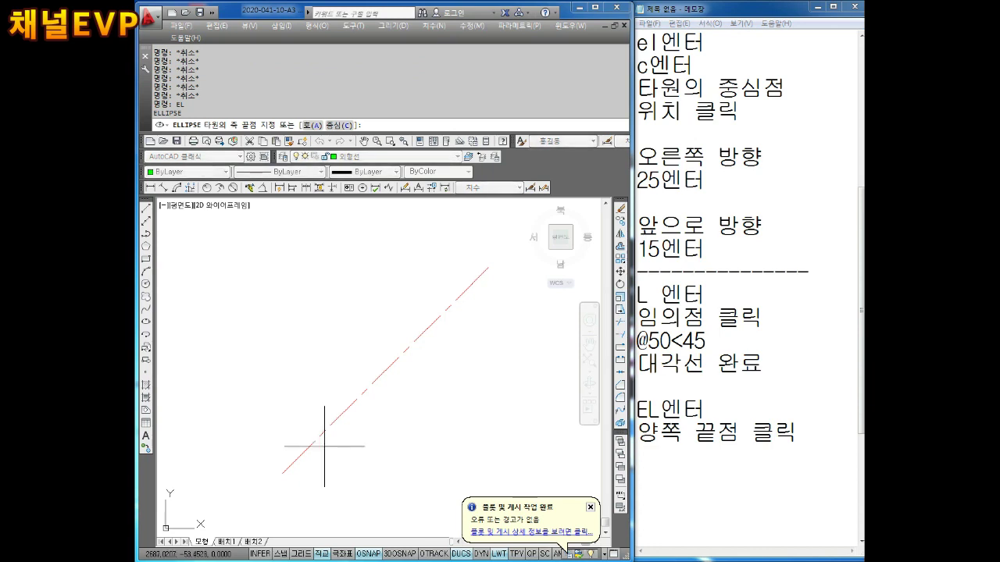
click(282, 474)
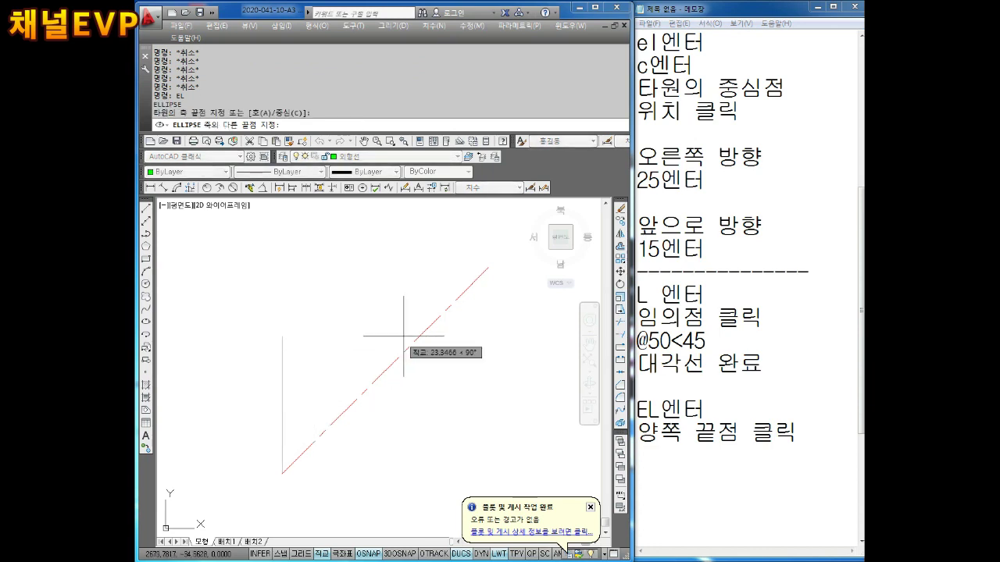
click(489, 266)
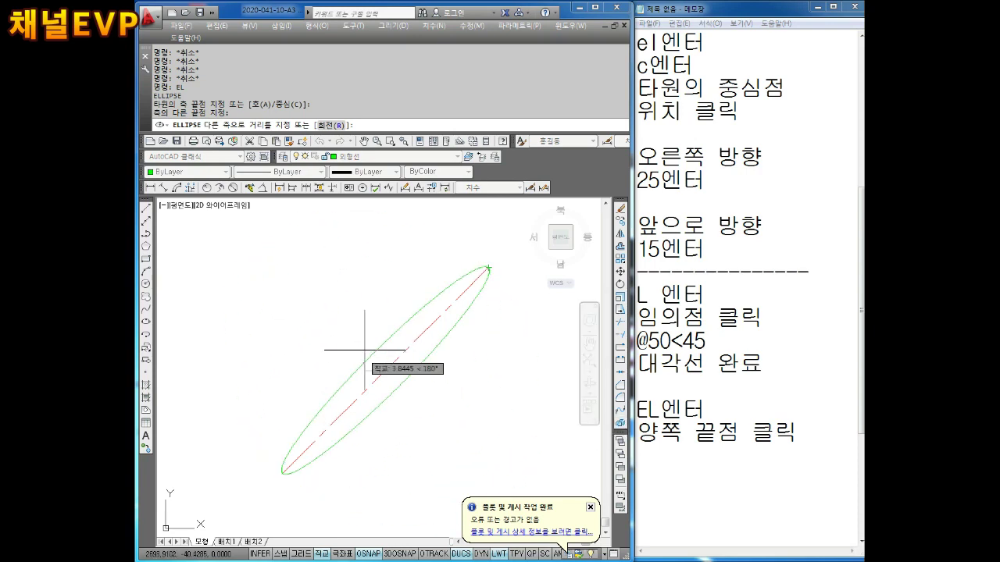
Step: Add the line '15엔터' to the Notepad notes
click(663, 456)
text(15ㅇ)
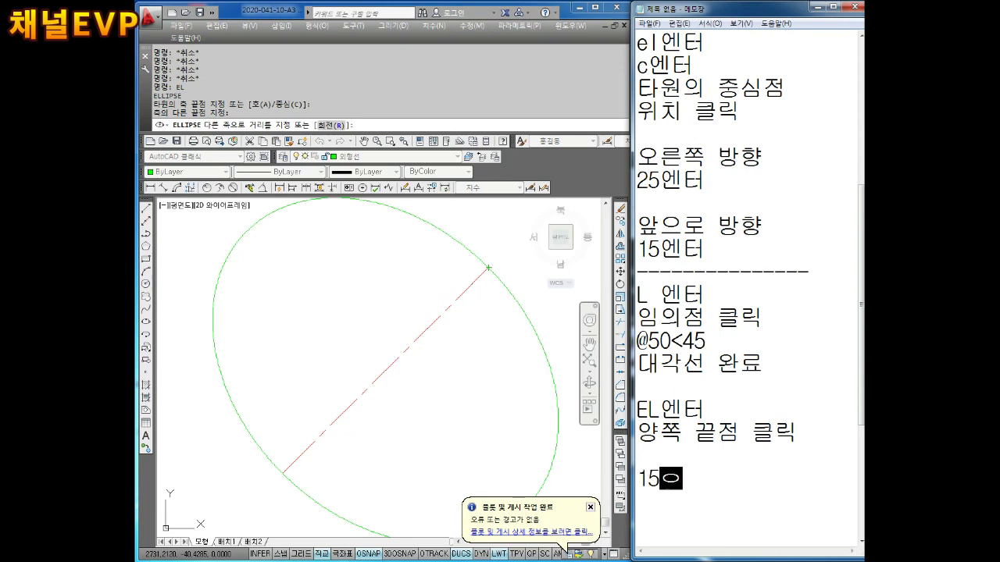
text(엔ㅌ)
key(Return)
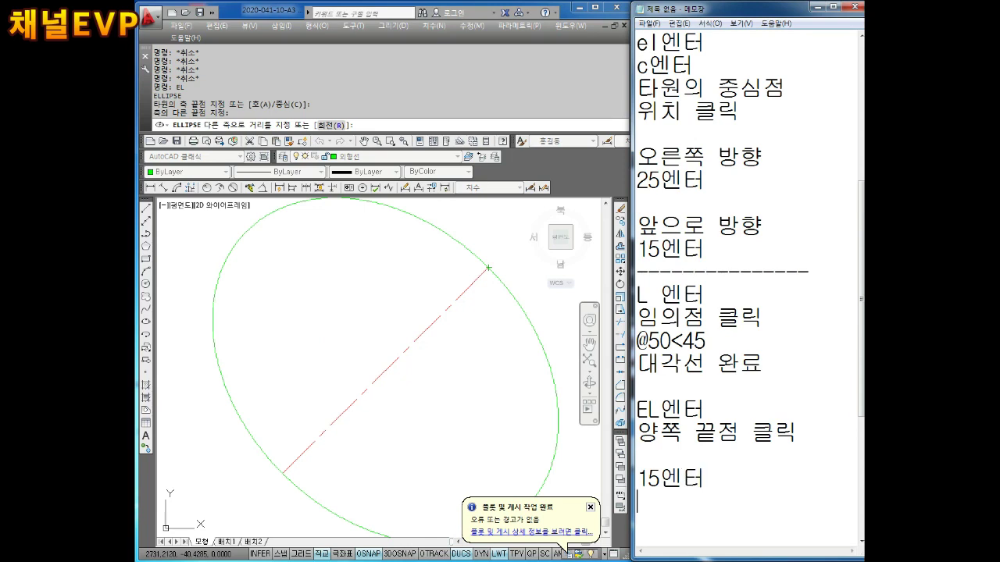
Step: Enter 15 as the ellipse's other axis distance to complete it
click(379, 187)
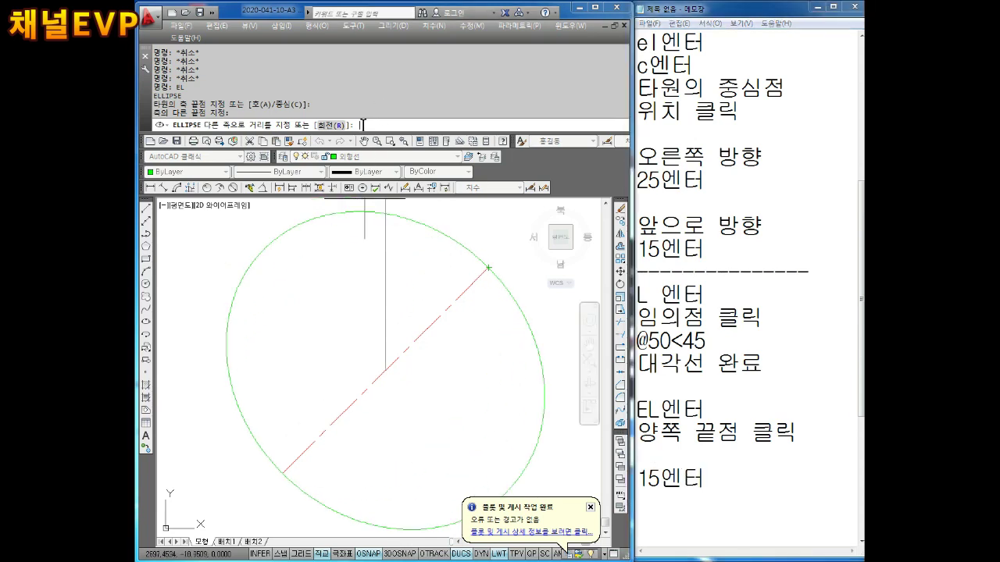
text(5)
key(Return)
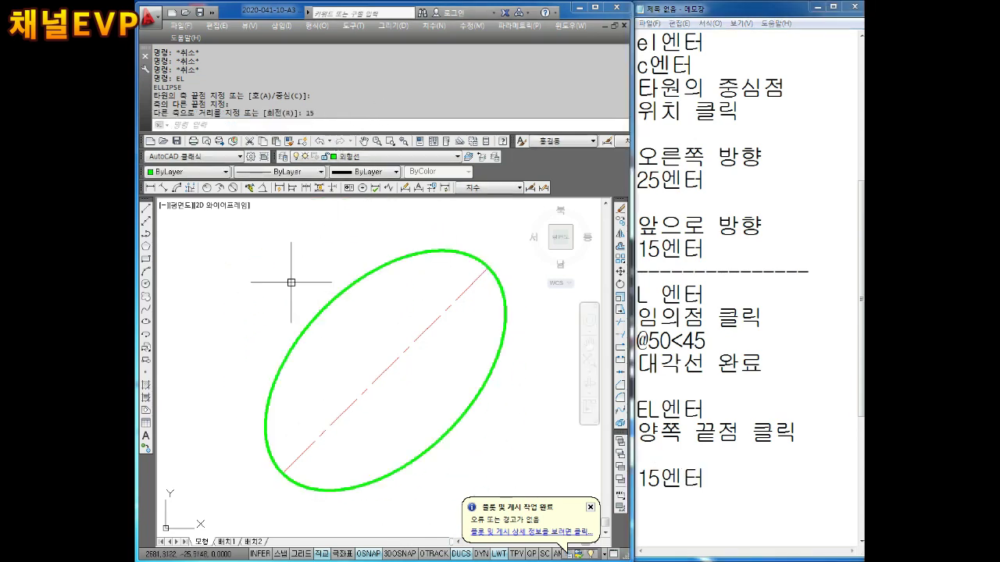
key(Escape)
mouse_move(417, 366)
middle_down()
mouse_move(398, 331)
mouse_move(401, 342)
middle_up()
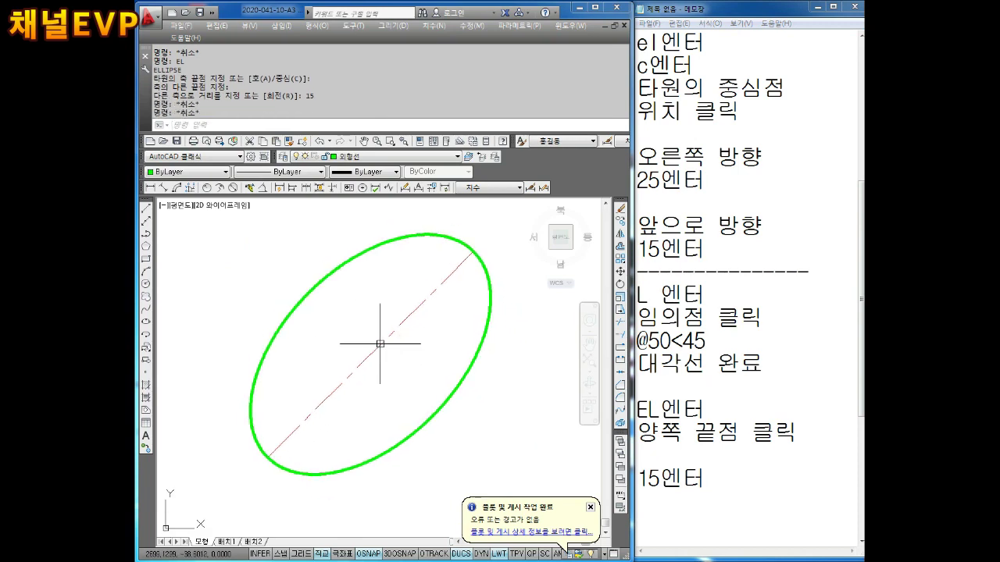
key(Escape)
key(Escape)
Step: Add an aligned 30 dimension across the ellipse's short axis
click(164, 189)
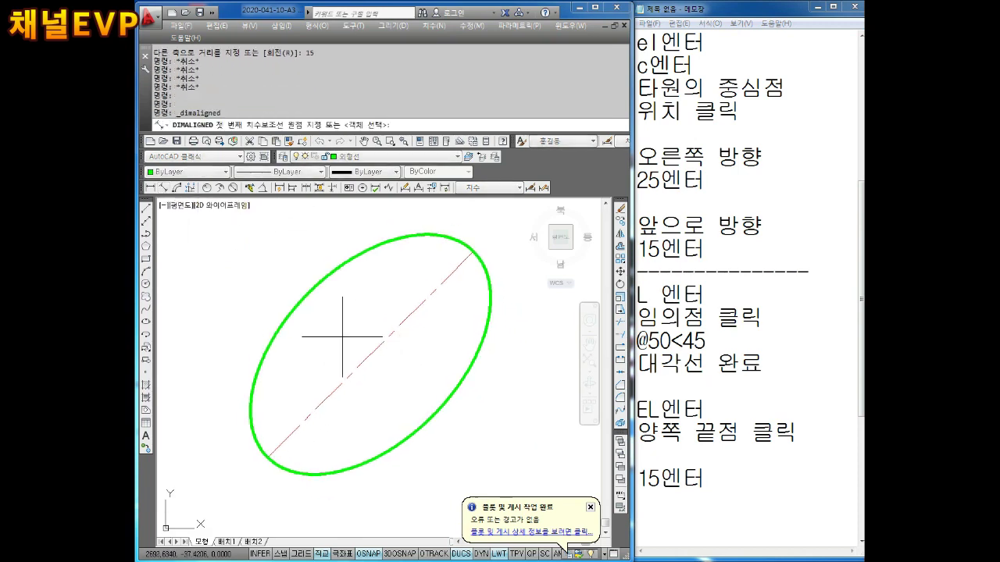
click(370, 355)
key(Escape)
key(Return)
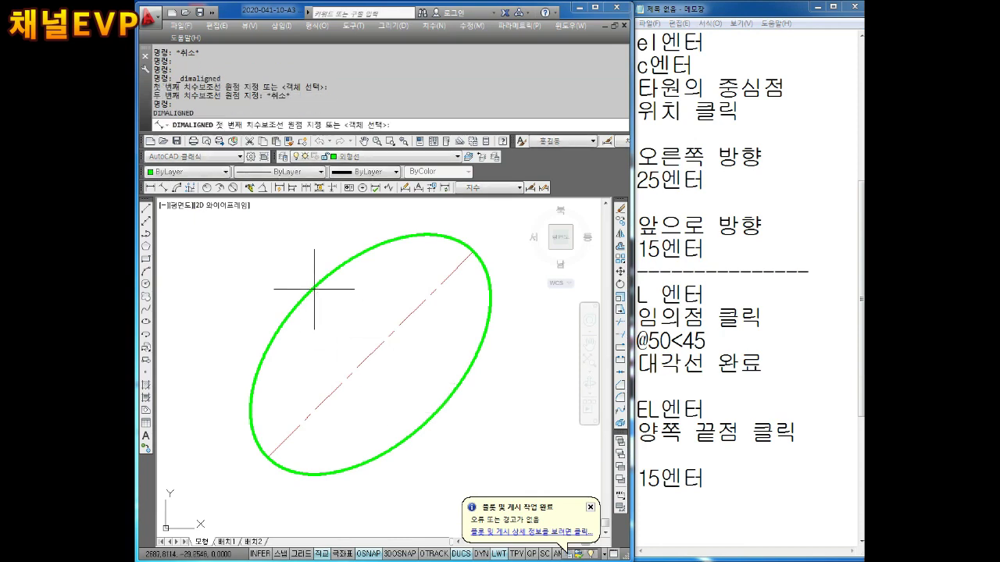
key(Escape)
key(Escape)
key(Escape)
click(162, 188)
click(305, 294)
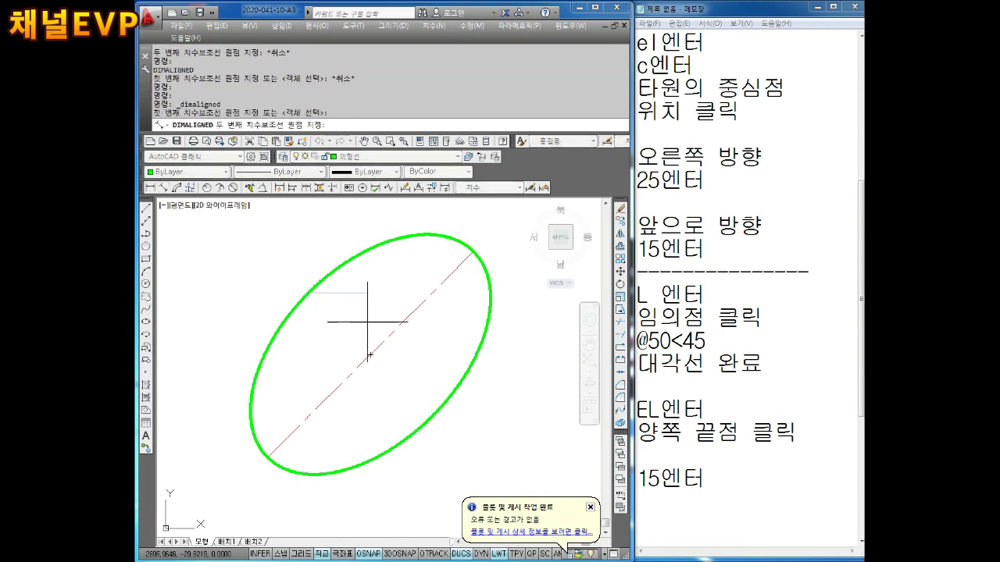
click(431, 414)
click(444, 355)
middle_drag(355, 384, 362, 352)
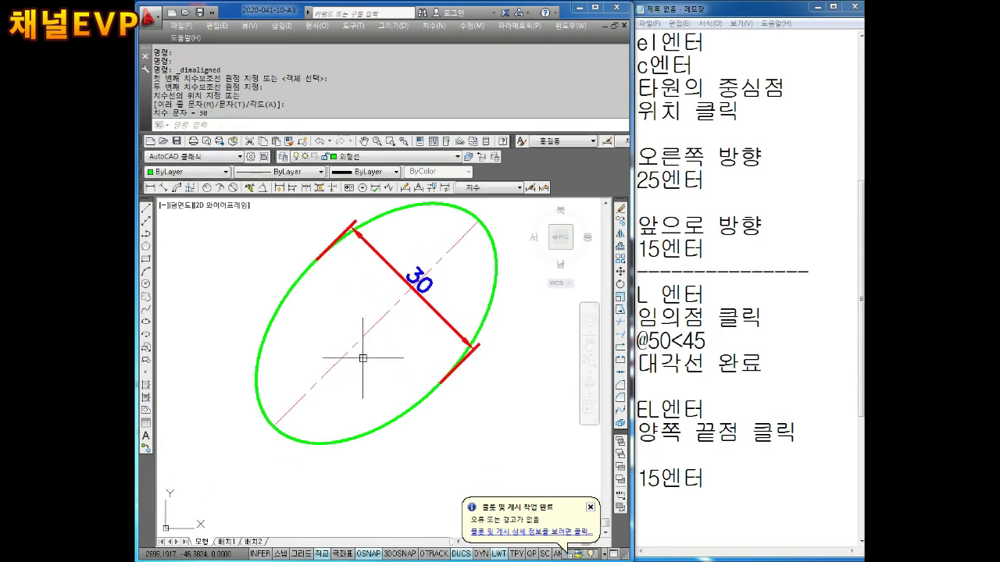
Step: Add an aligned 50 dimension along the ellipse's long axis
key(Return)
click(275, 425)
middle_drag(454, 288, 445, 301)
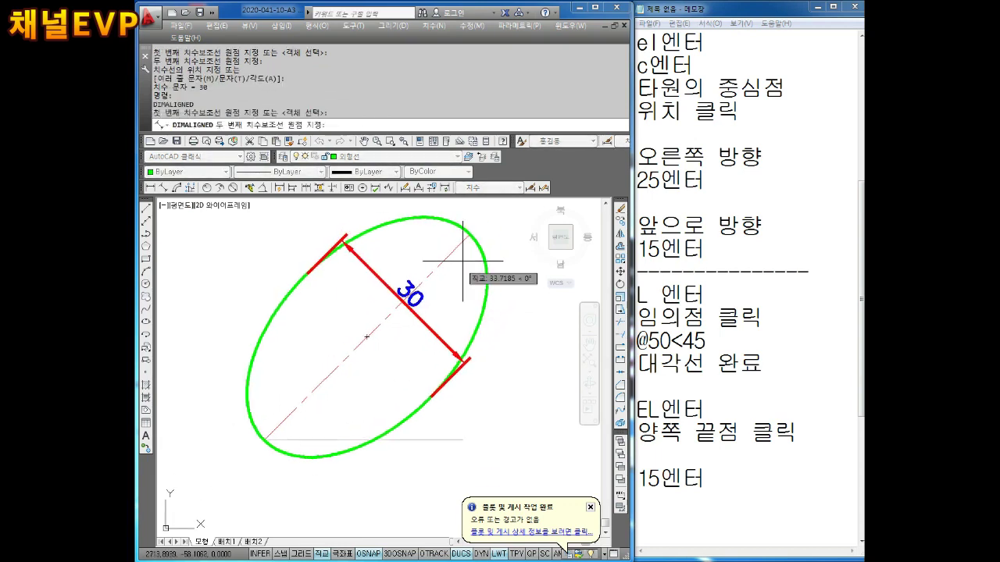
click(473, 232)
click(534, 407)
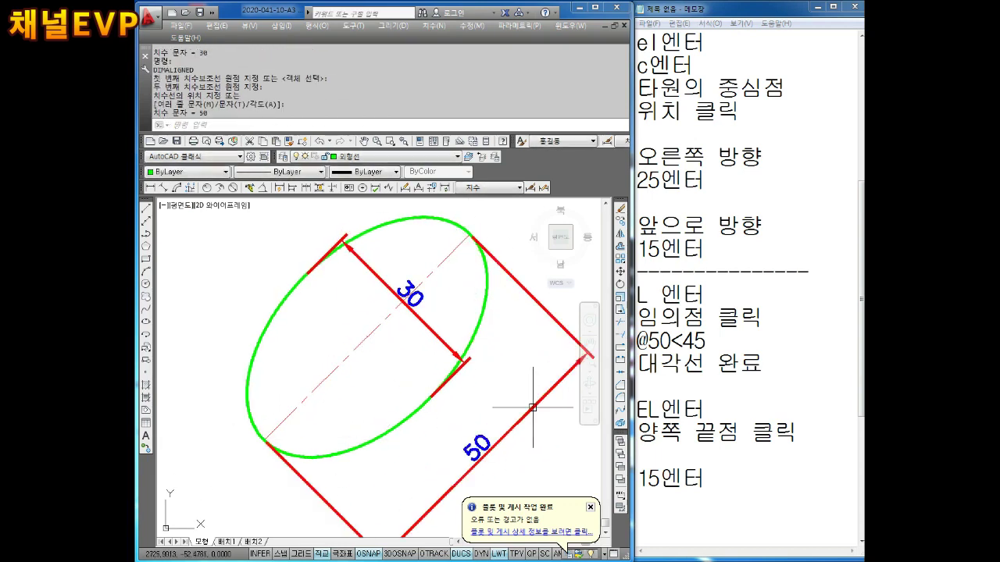
key(Escape)
key(Escape)
middle_drag(451, 328, 457, 356)
key(Escape)
key(Escape)
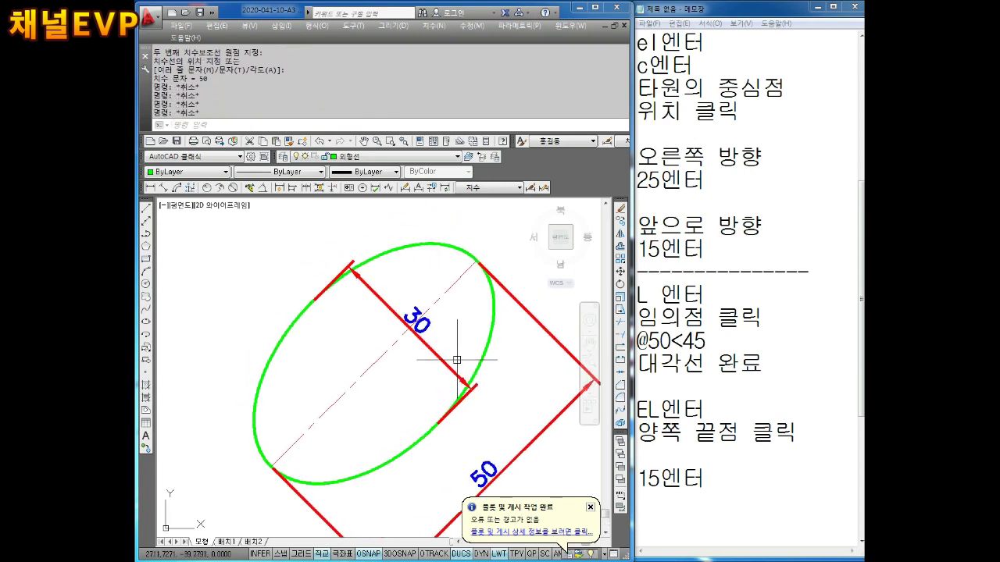
key(Escape)
key(Escape)
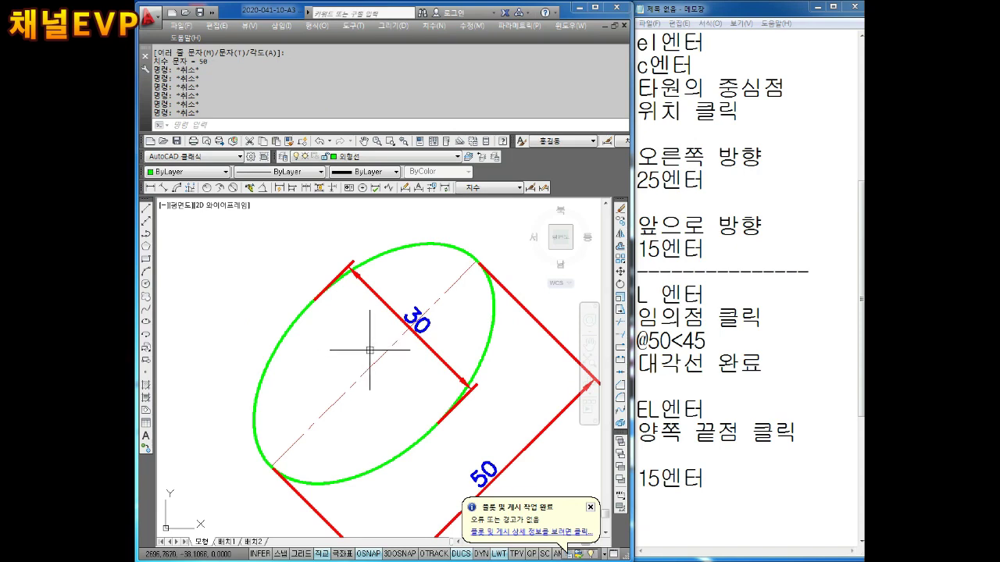
middle_drag(378, 378, 397, 352)
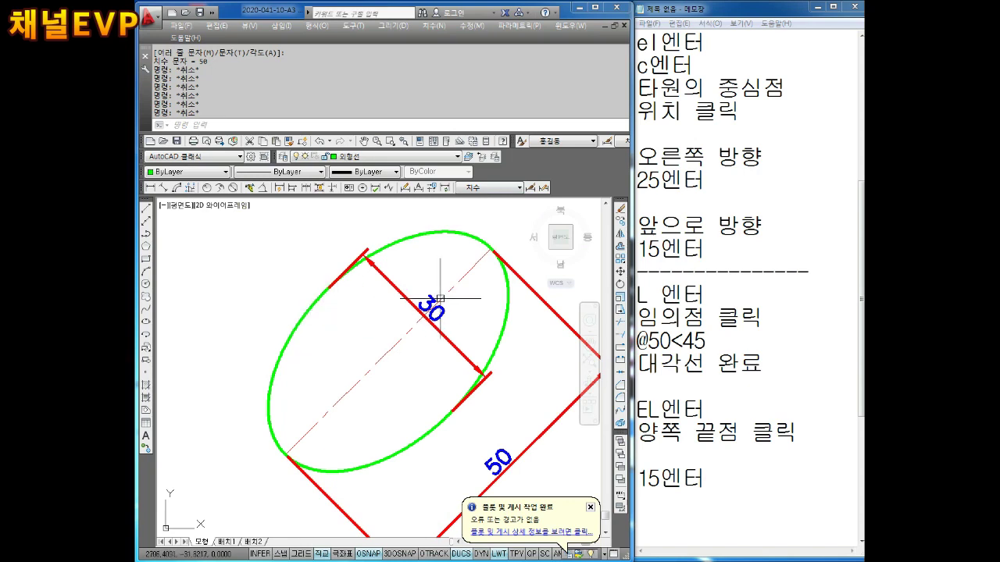
drag(736, 484, 645, 481)
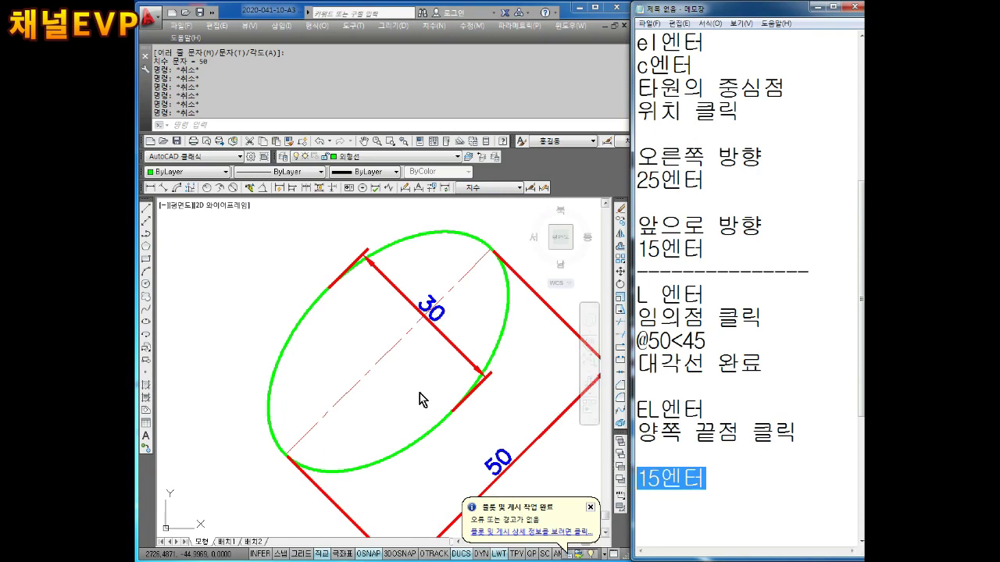
Step: Select and delete the 50 aligned dimension
scroll(415, 374, down, 1)
click(446, 352)
scroll(422, 352, down, 4)
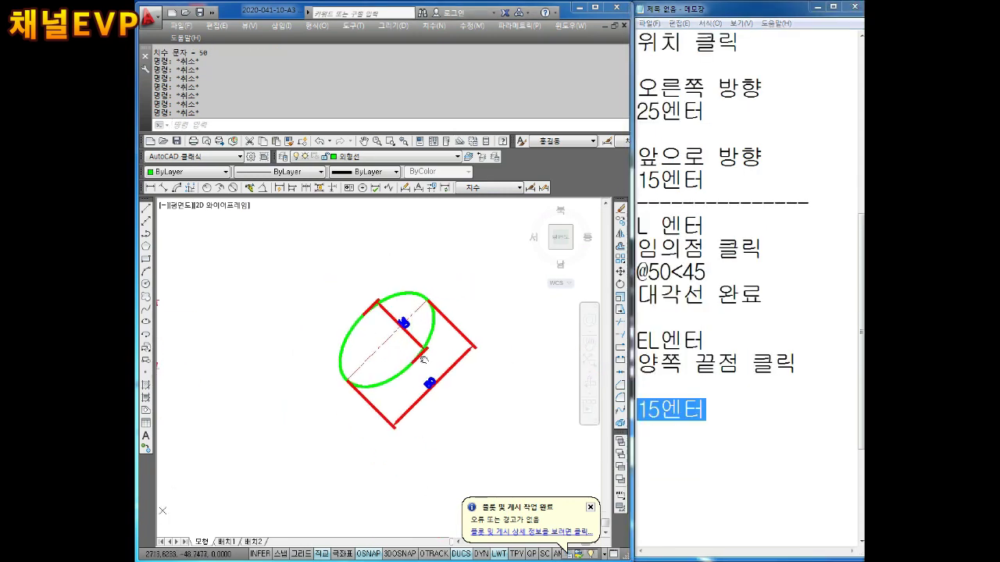
middle_drag(402, 349, 428, 366)
click(459, 330)
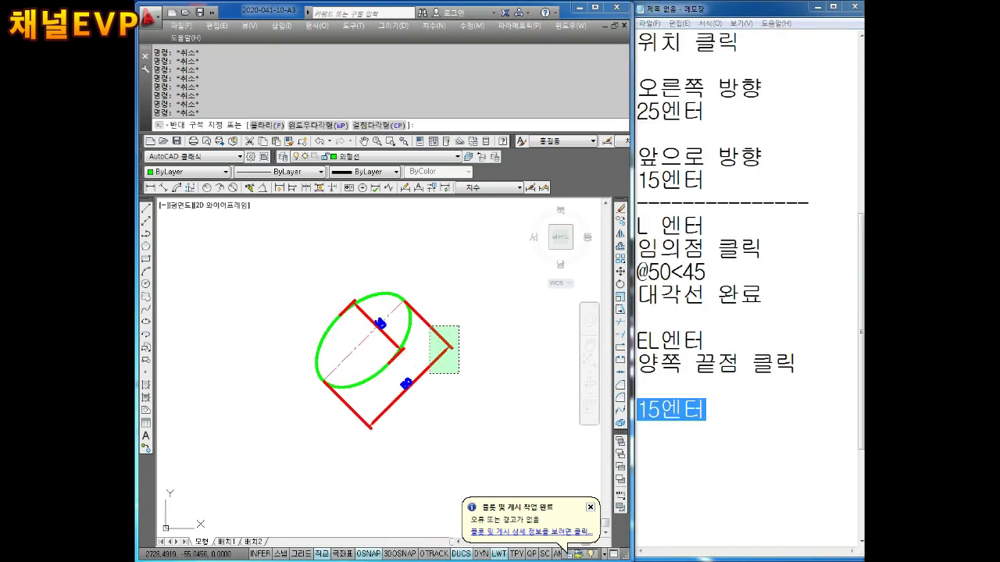
click(430, 378)
key(Delete)
scroll(361, 339, up, 4)
key(Escape)
key(Escape)
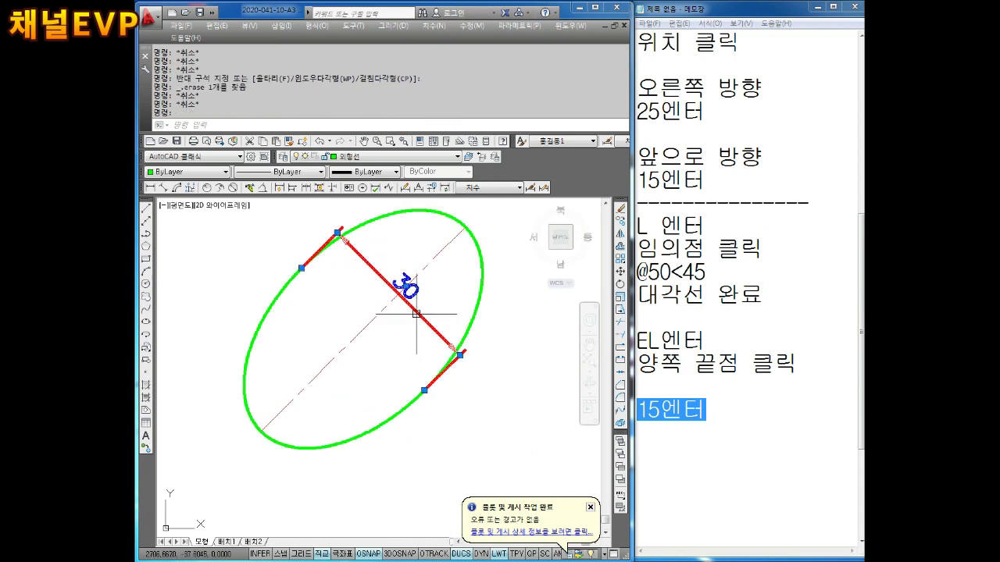
Step: Delete the 30 aligned dimension, leaving only the ellipse and diagonal line
scroll(424, 318, down, 3)
key(Delete)
key(Escape)
scroll(424, 320, up, 1)
scroll(430, 335, up, 1)
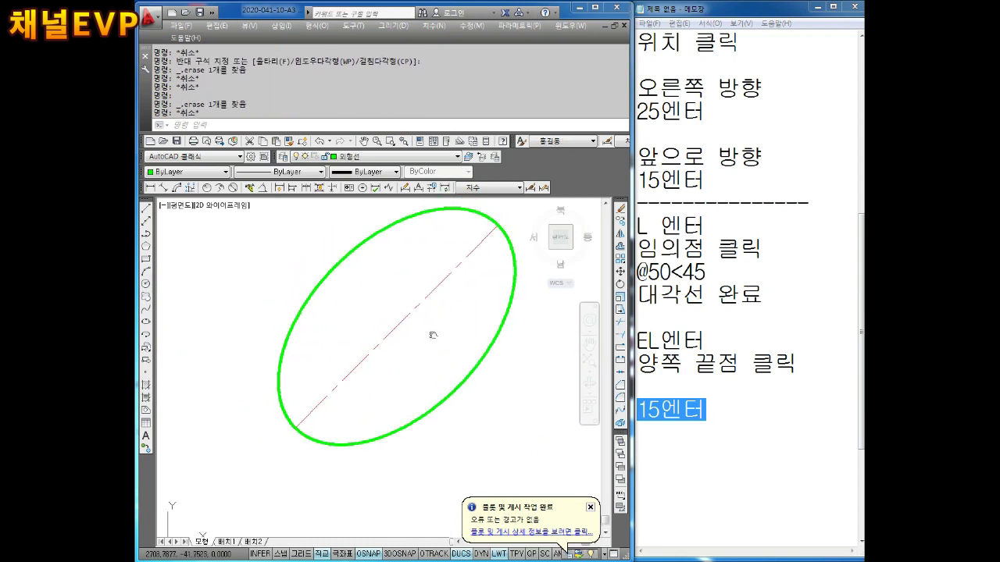
scroll(446, 375, up, 1)
key(Escape)
click(670, 431)
text(-----------------)
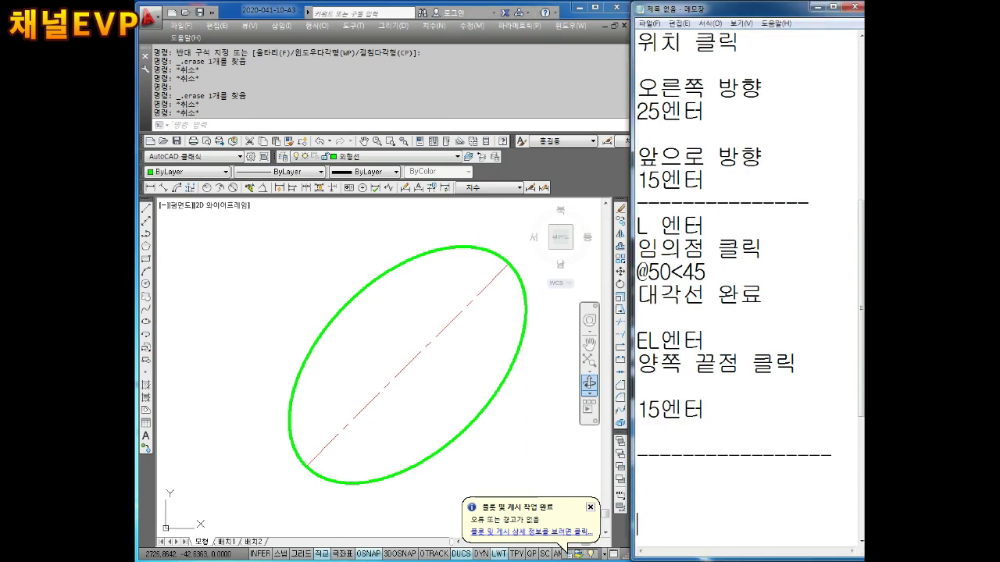
Step: Add the note lines "RO엔터" and "타원 선택" below the separator in Notepad
key(Return)
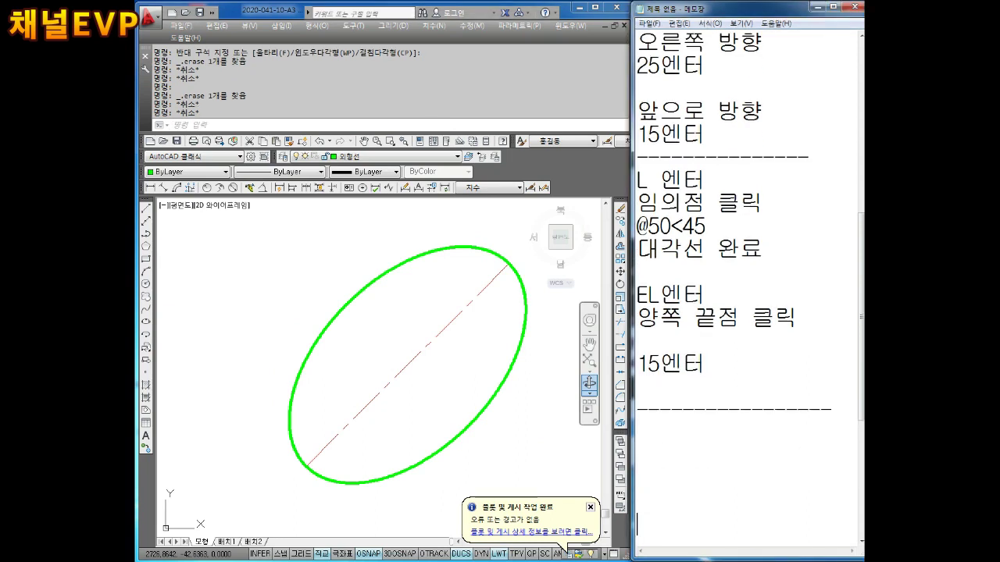
key(Return)
text(R0에)
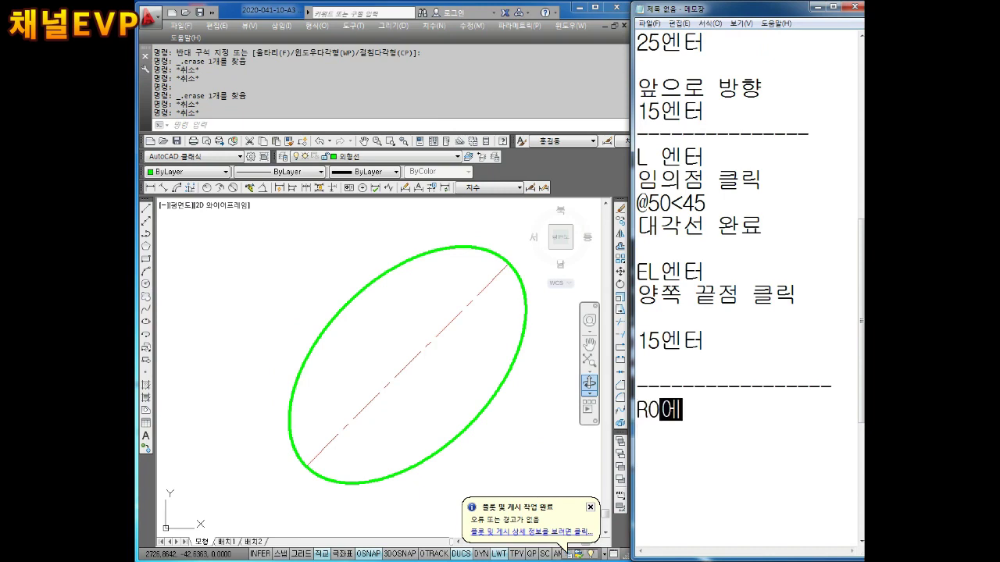
text(ㄴㅌㅓ)
key(Return)
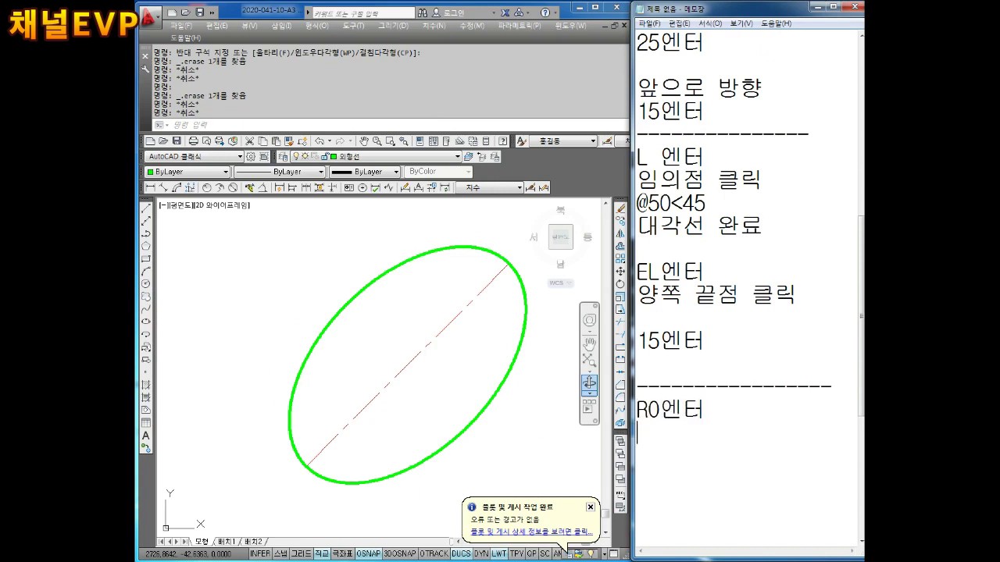
click(678, 455)
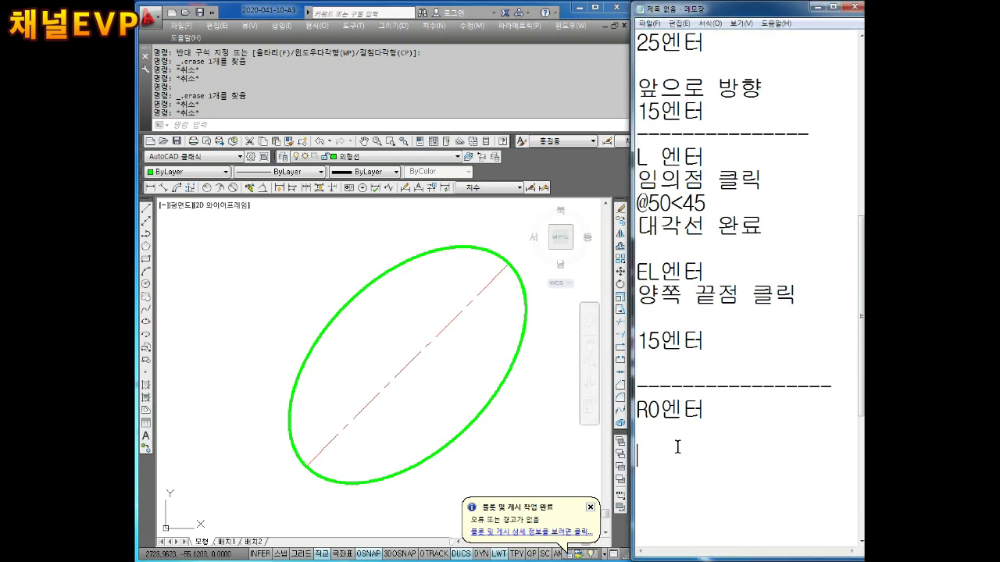
text(ㅌㅏㅇㅝㄴ ㅅㅓㄴ)
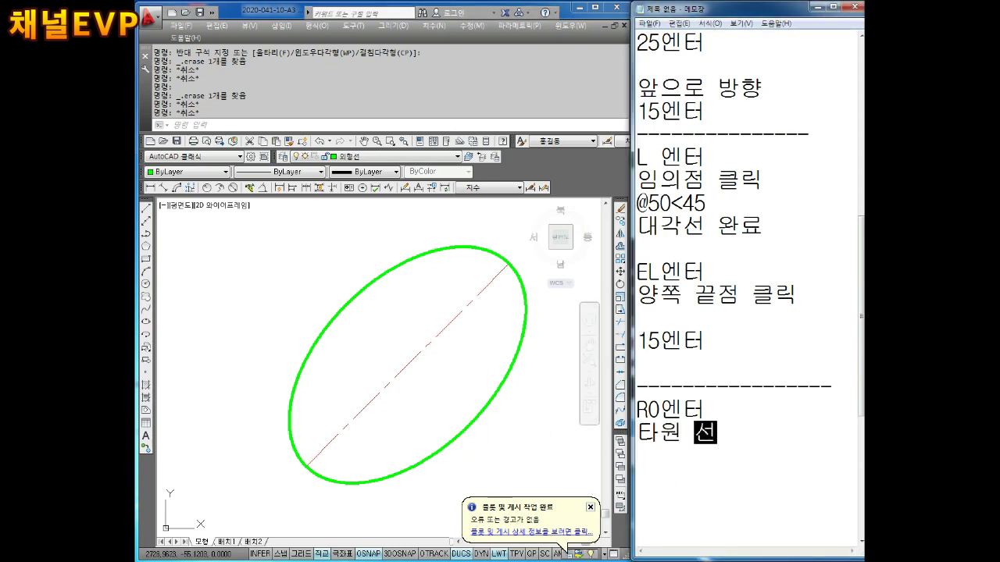
text(ㅌㅐㄱ)
key(Return)
Step: In AutoCAD, start the ROTATE command and select the ellipse
click(327, 406)
key(Escape)
key(Escape)
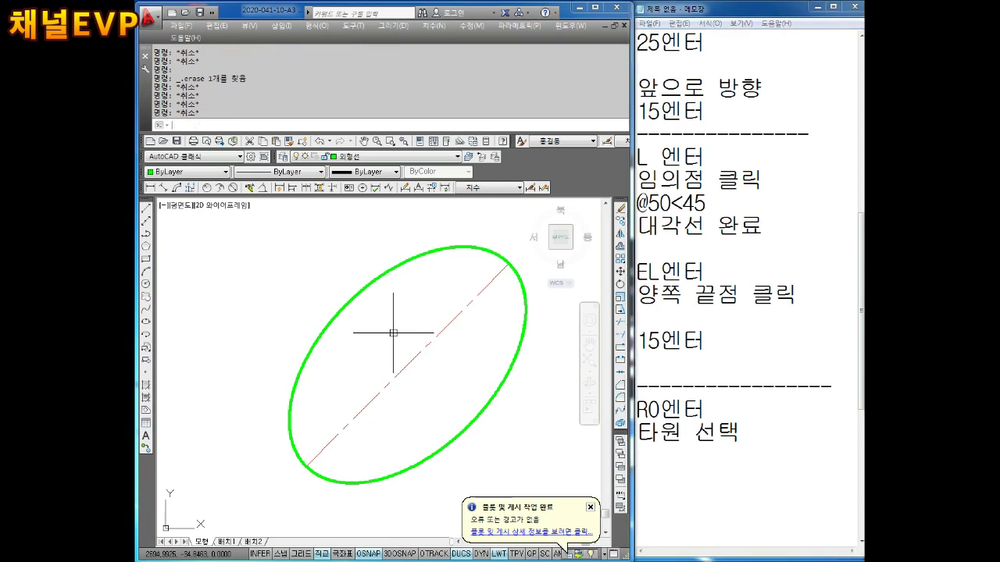
key(Tab)
text(RO)
key(Return)
click(368, 285)
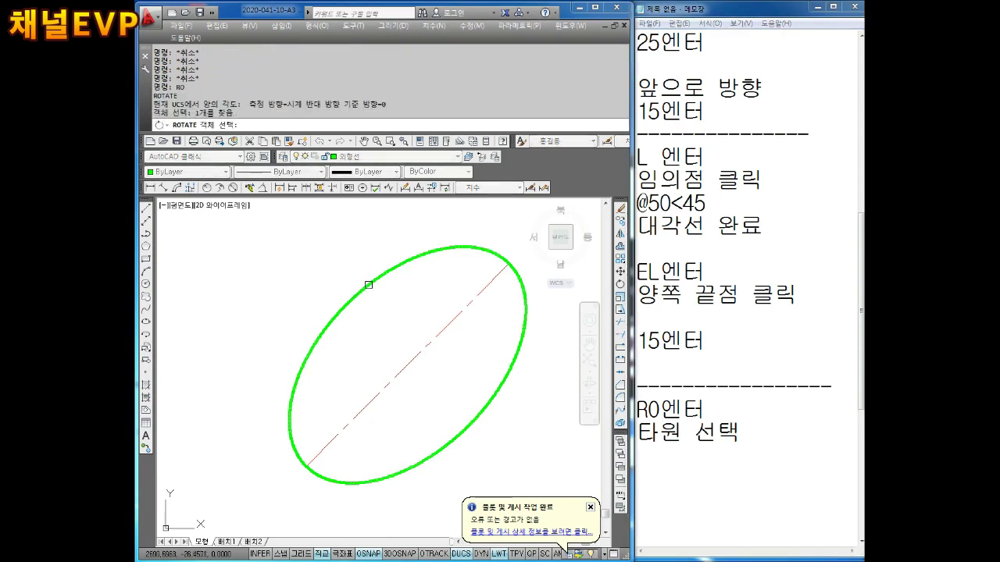
Step: Add the note "엔터" and finish selecting objects for the rotation
click(725, 453)
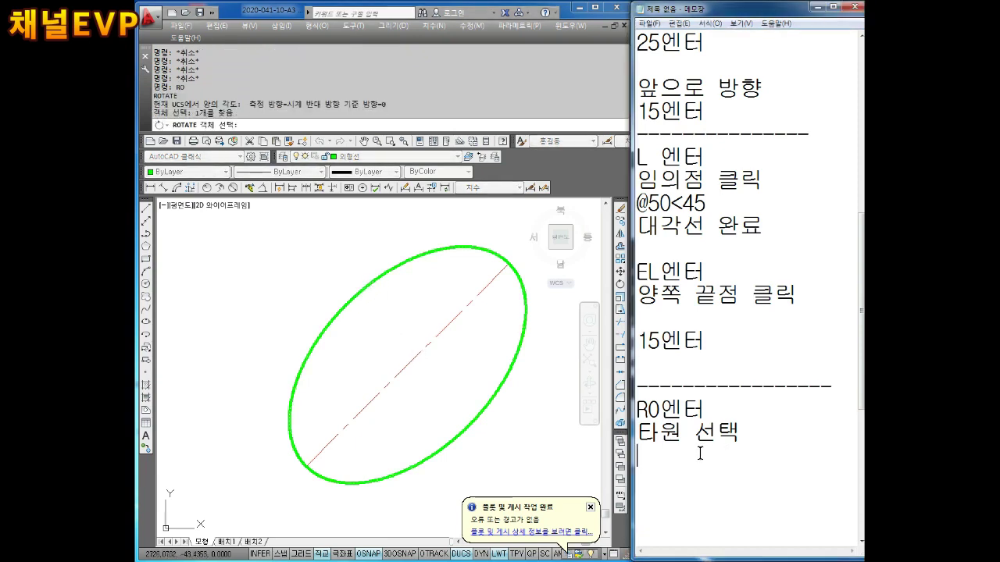
text(엔터)
key(Return)
text(₩)
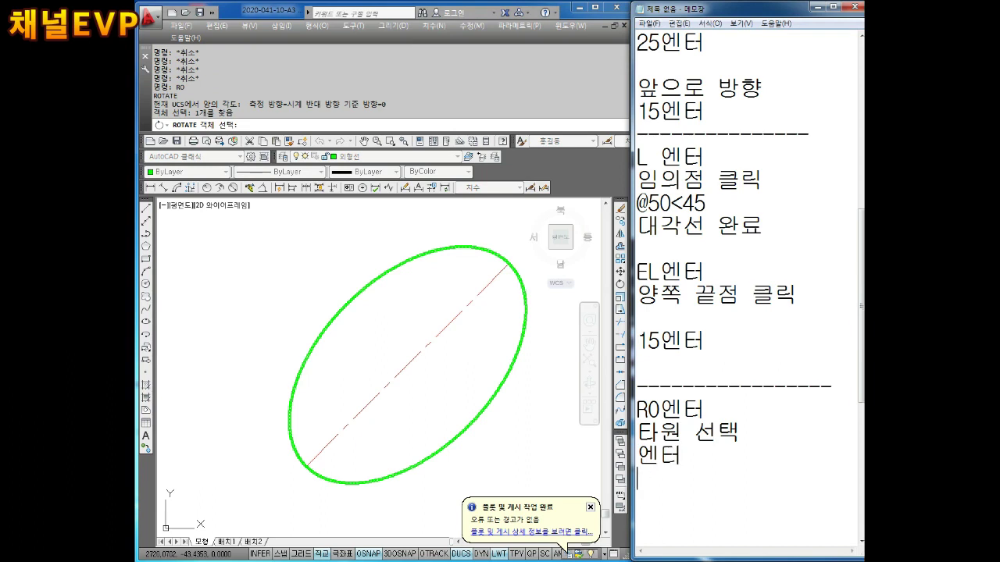
click(355, 281)
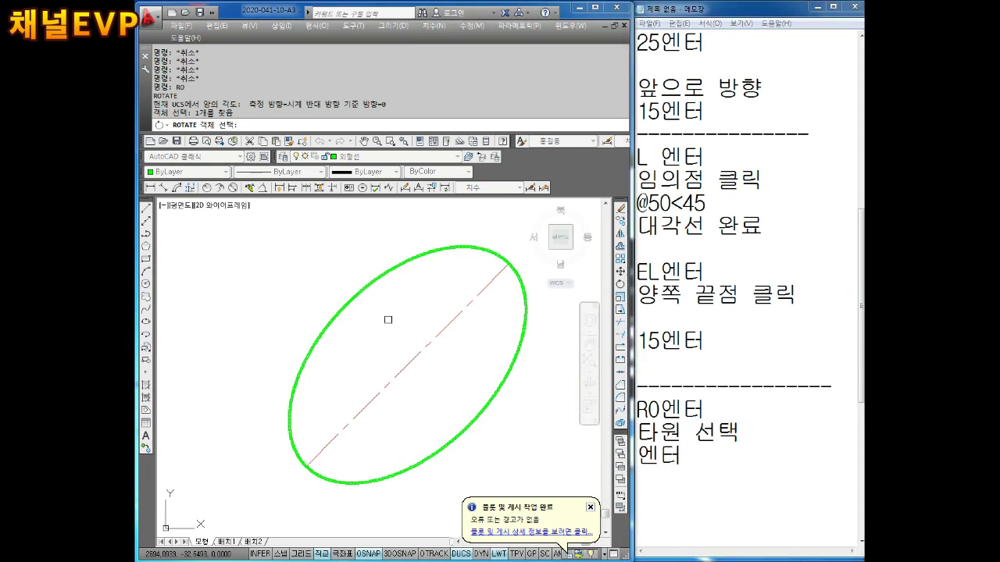
key(Return)
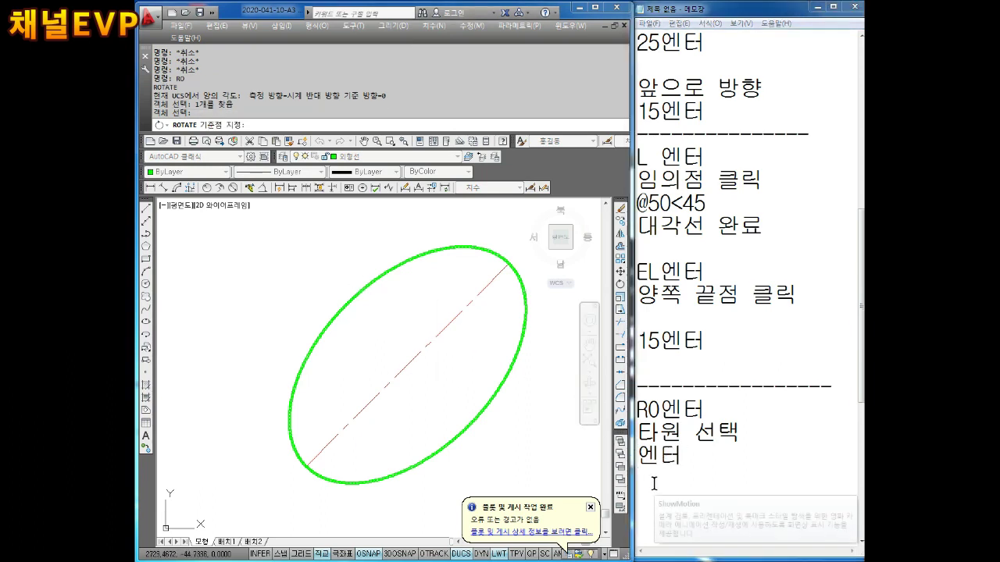
Step: Add the note "타원의 중심 클릭" in Notepad and correct the typo
click(654, 480)
text(타원)
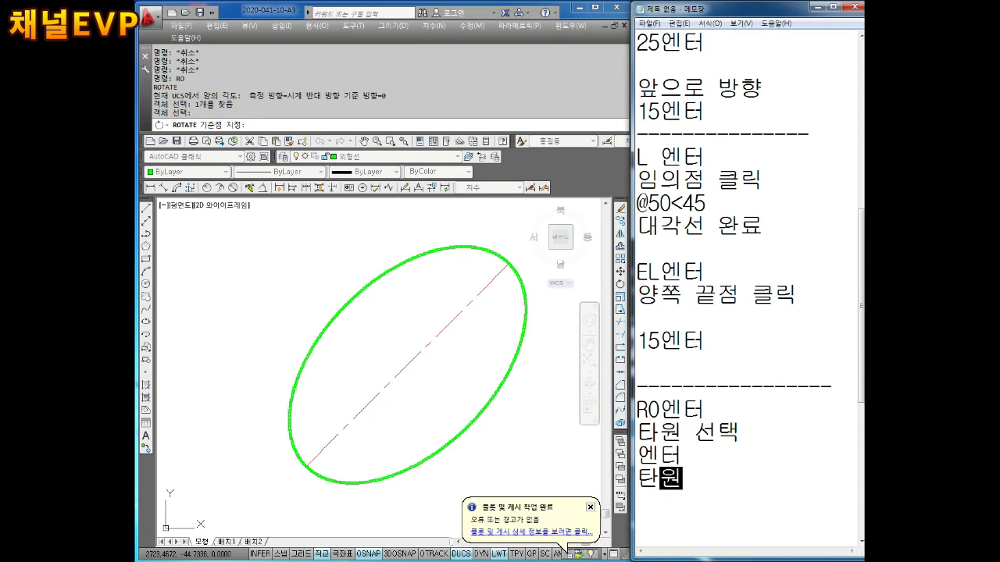
text(원)
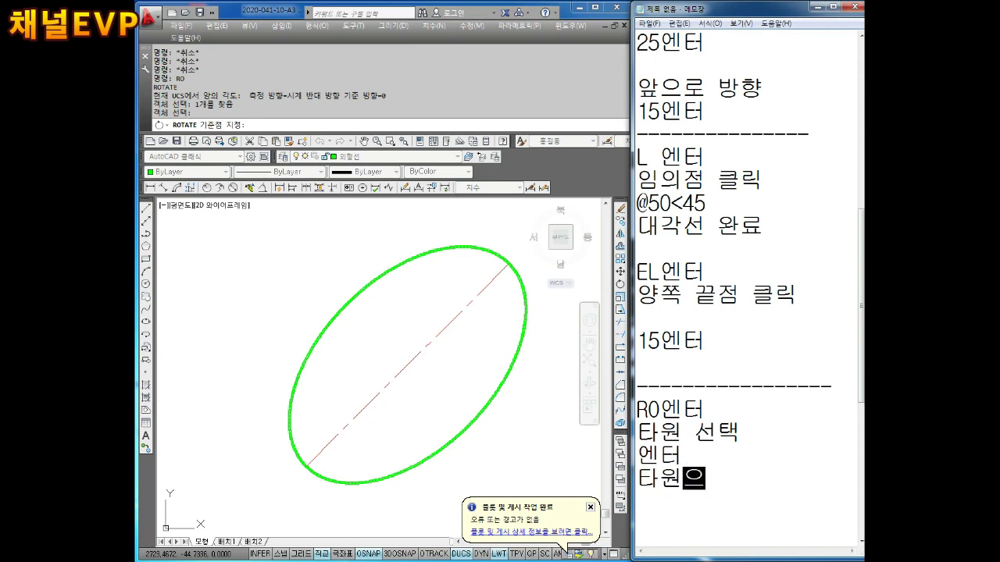
text(의 중ㅅ)
key(BackSpace)
key(BackSpace)
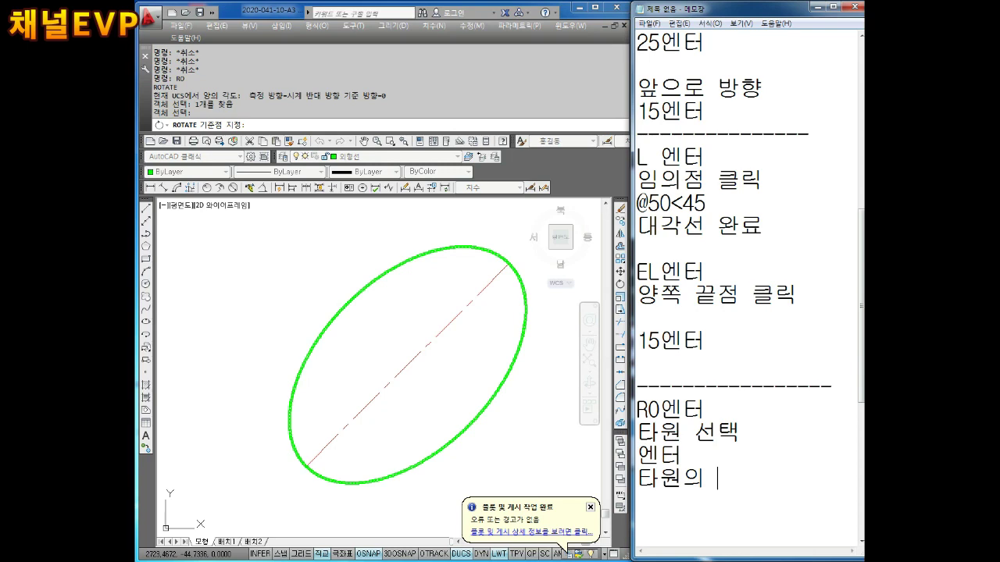
text(심 클릭₩)
key(Return)
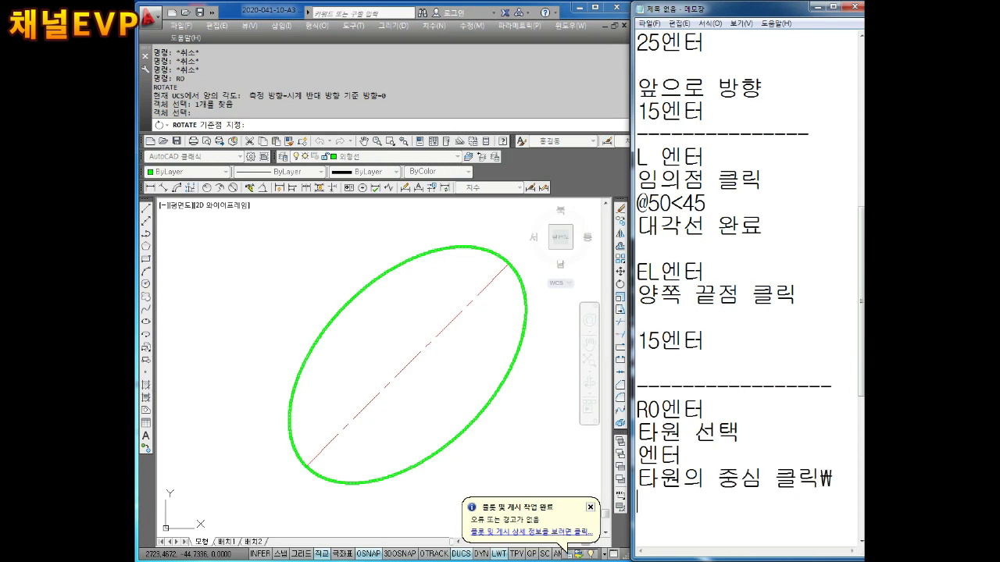
Step: Set the ellipse centre as the rotation base point and add the notes "C엔터" and "45엔터"
click(414, 348)
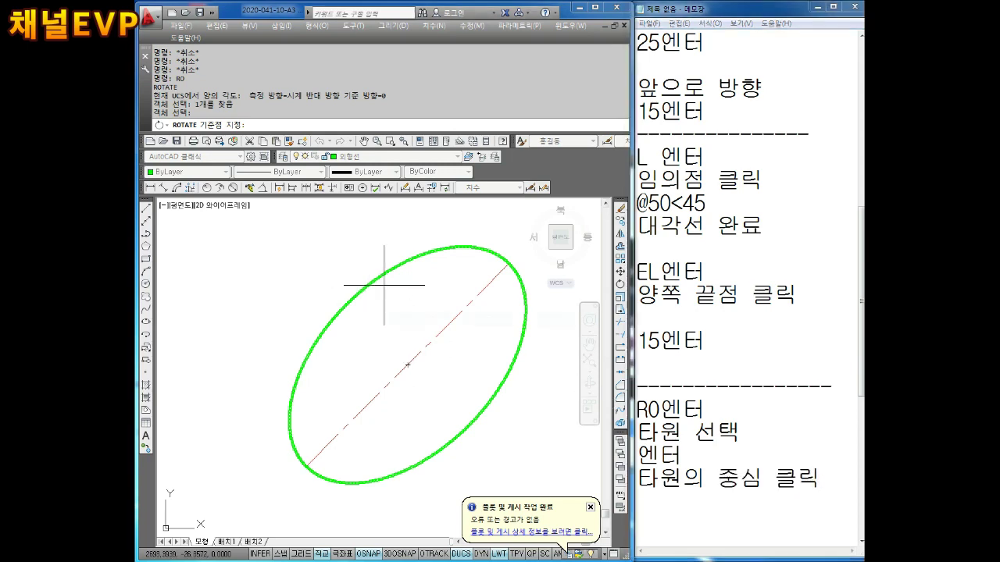
click(407, 366)
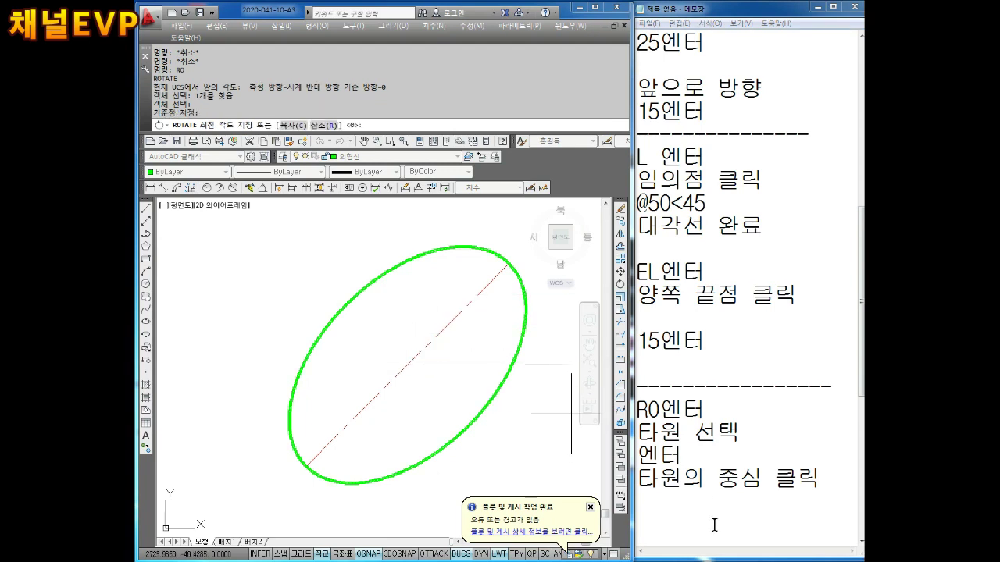
click(690, 509)
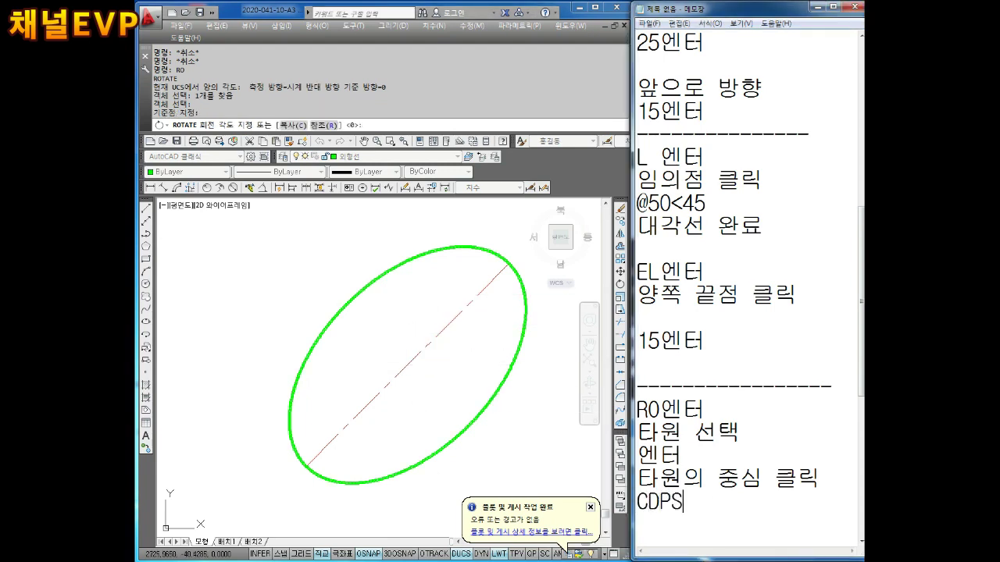
text(엔터)
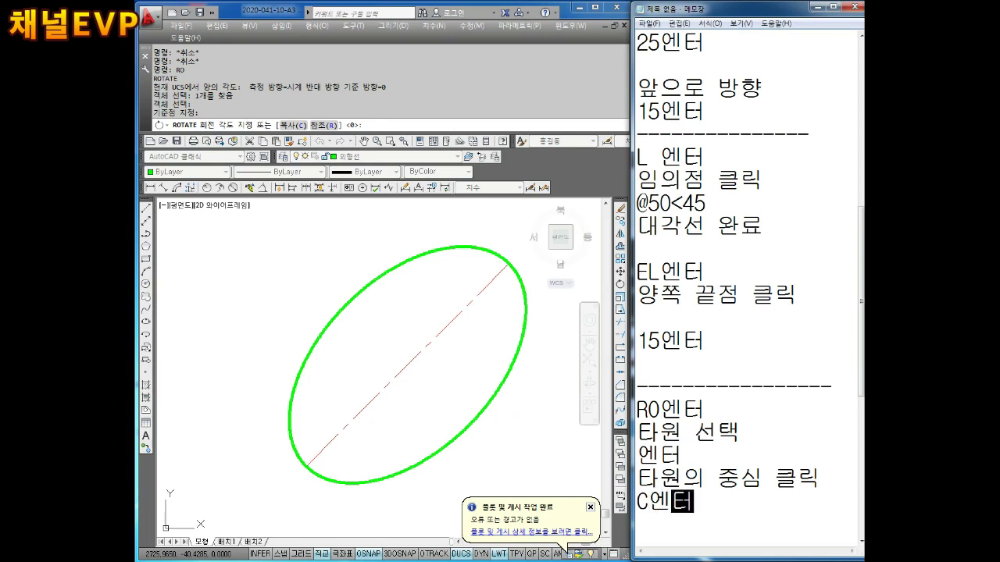
key(Return)
text(엔ㅌ)
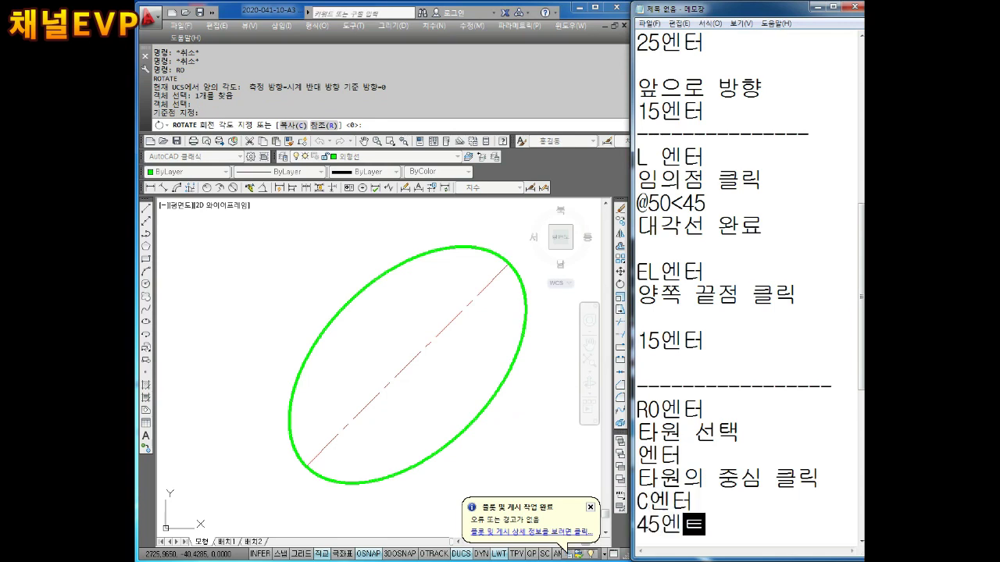
text(터)
key(Return)
Step: Choose the Copy option and create a copy of the ellipse rotated by 45°
click(363, 346)
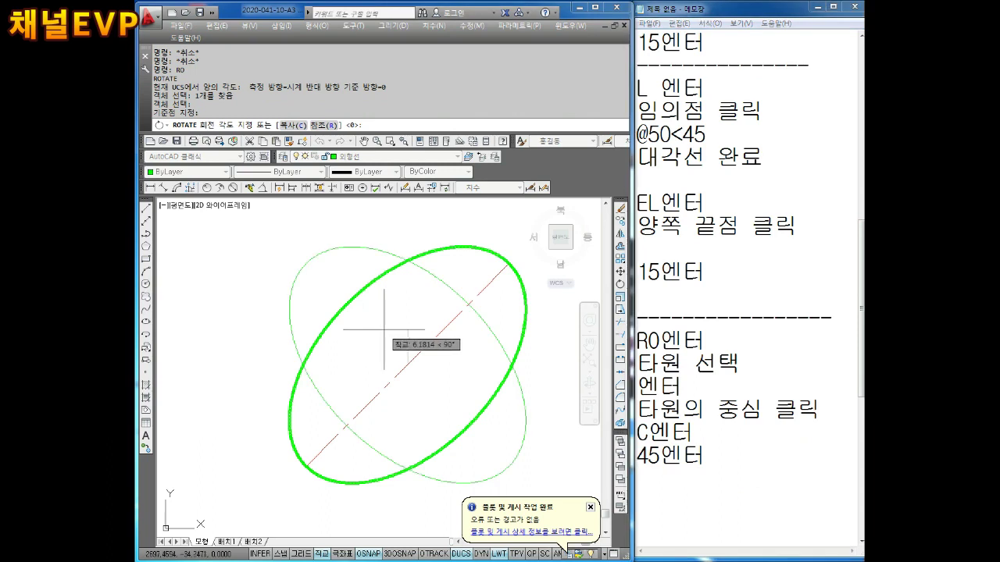
text(c)
key(Return)
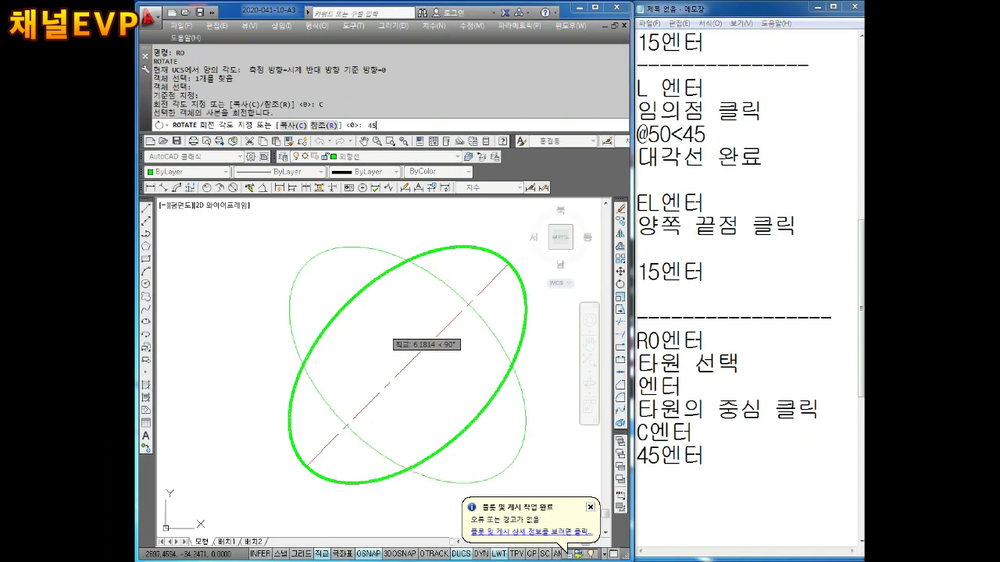
key(Return)
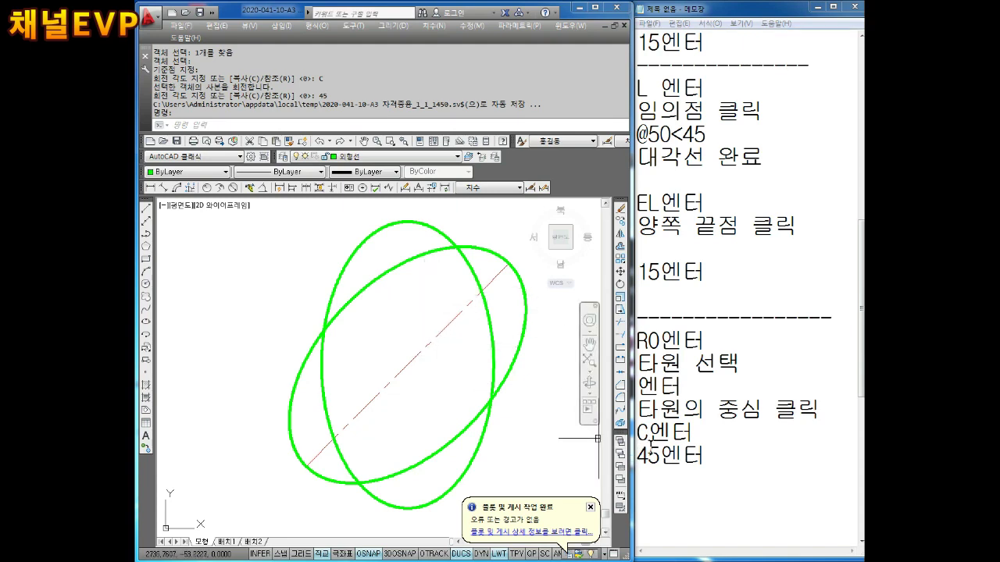
click(660, 456)
Step: Clear active commands and pan the view so the ellipses sit lower-left
click(545, 421)
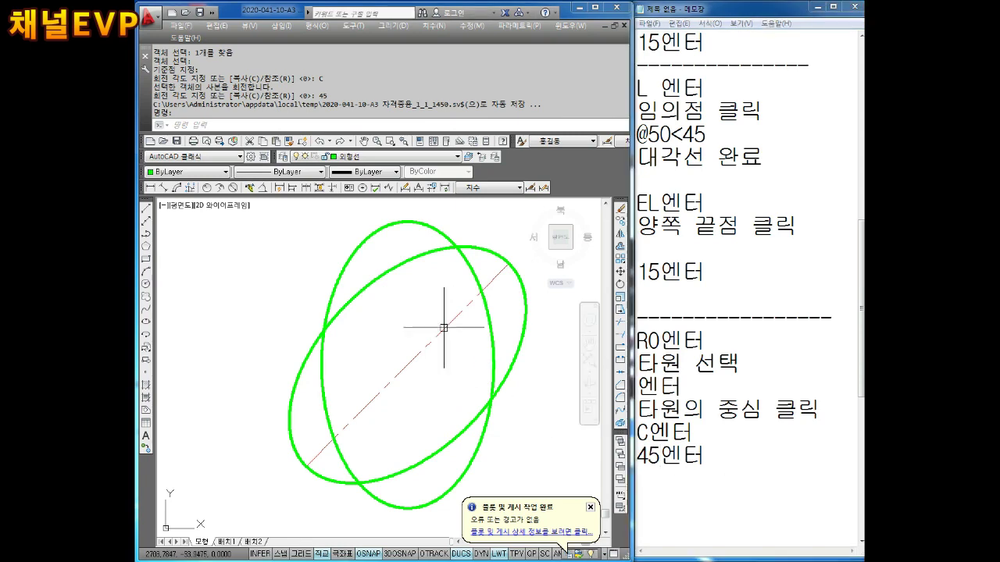
key(Escape)
key(Escape)
middle_drag(430, 335, 358, 358)
key(Escape)
key(Escape)
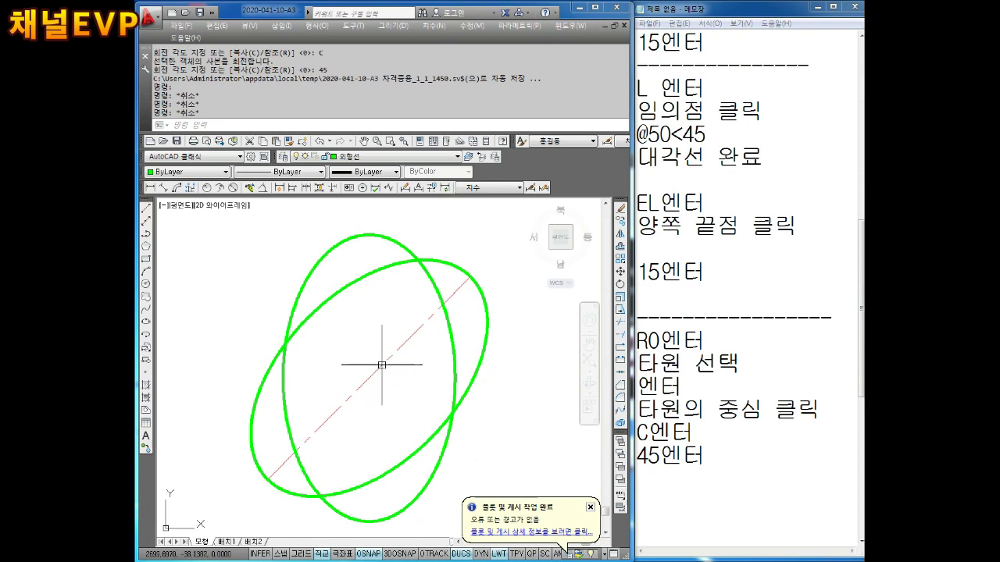
key(Escape)
key(Escape)
key(Escape)
key(Escape)
Step: Rotate-copy an ellipse 45° about the shared centre using RO with the Copy option
text(ro)
key(Return)
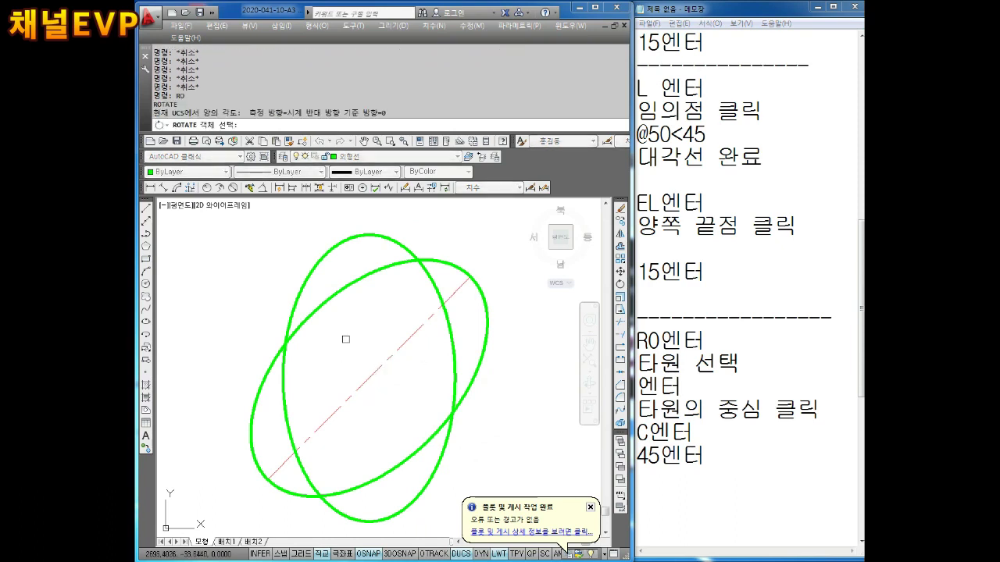
click(357, 239)
key(Return)
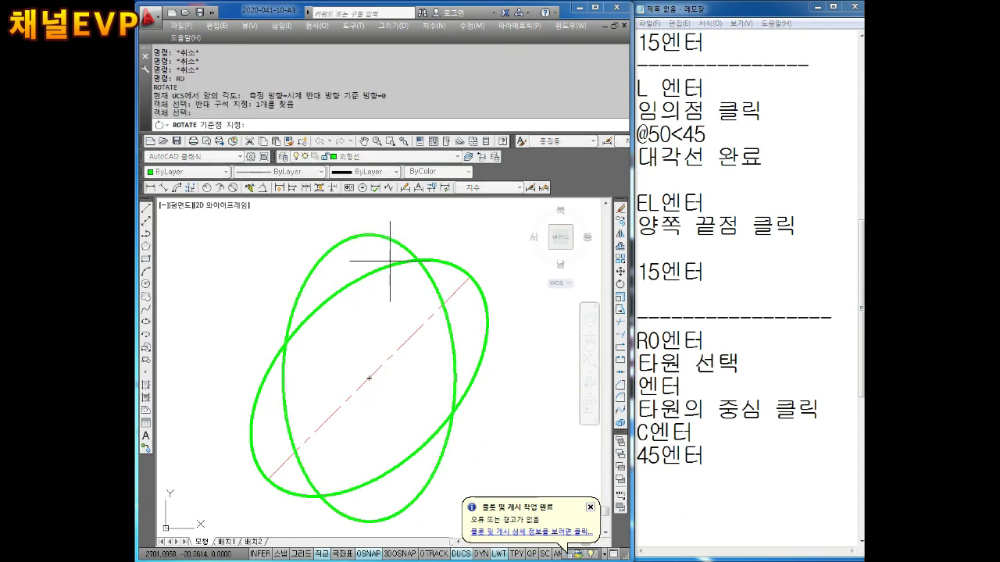
click(369, 378)
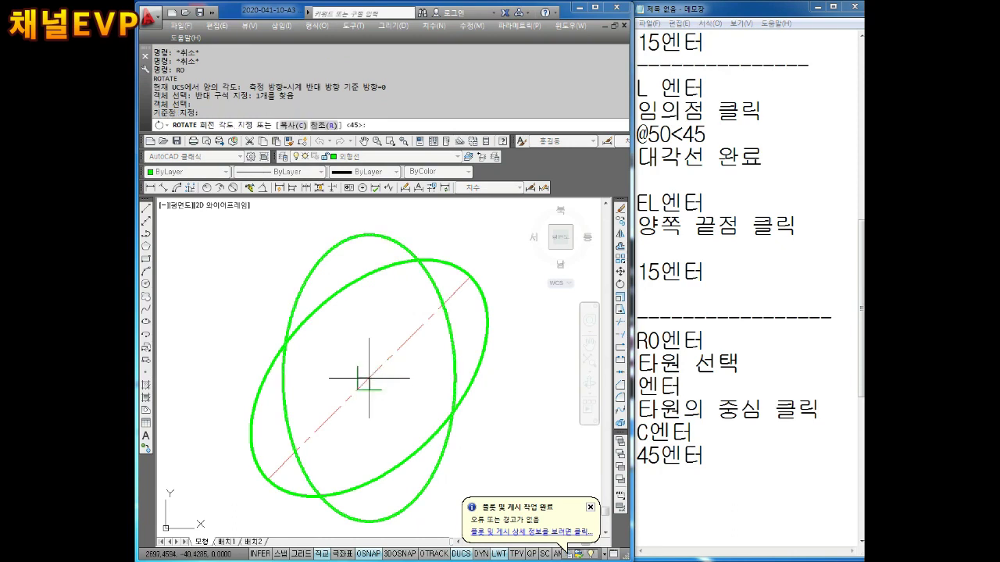
text(c)
key(Return)
text(45)
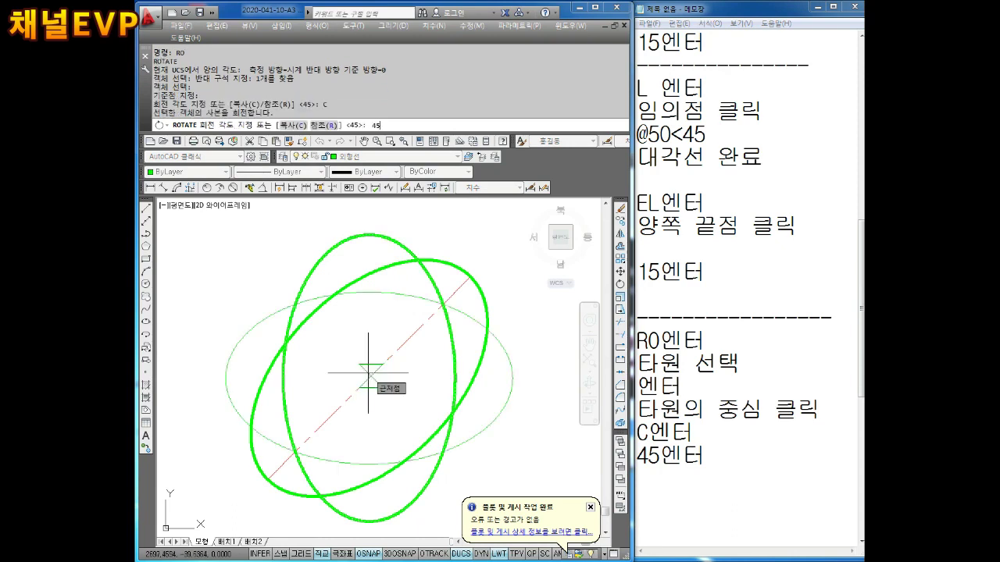
key(Return)
key(Escape)
key(Escape)
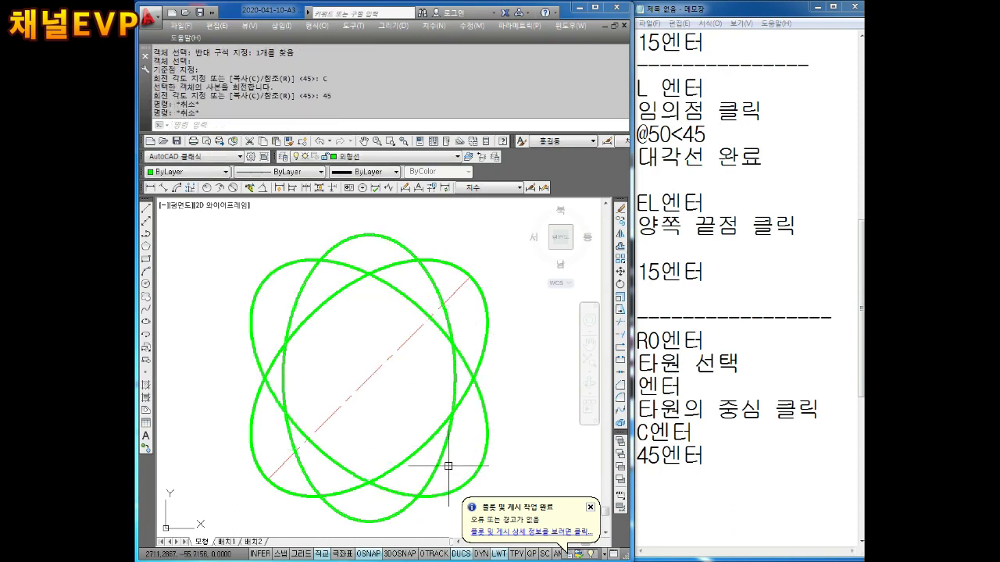
Step: Zoom and pan to recentre the ellipse pattern in the view
scroll(401, 435, down, 2)
scroll(423, 387, down, 2)
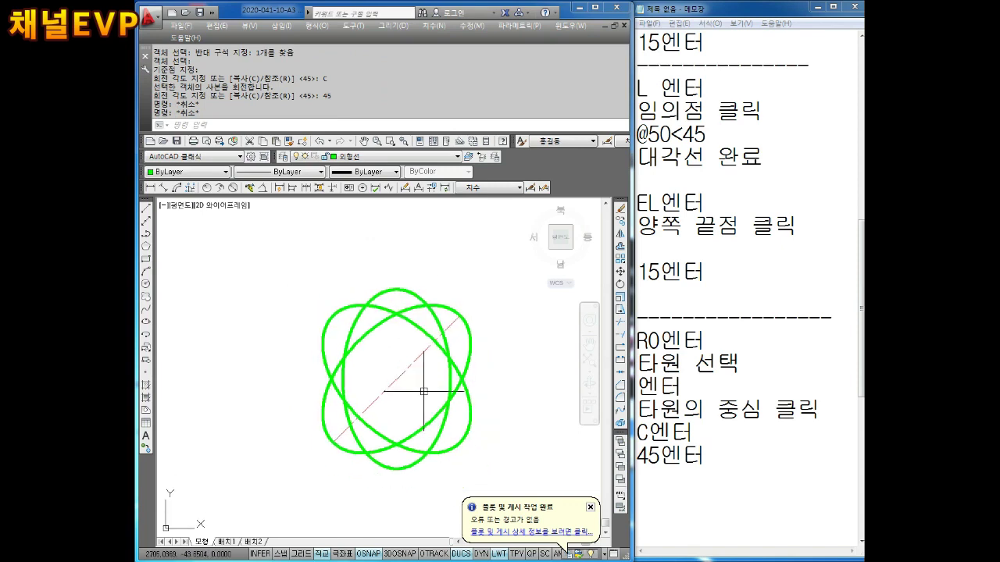
scroll(424, 391, up, 3)
scroll(422, 375, down, 3)
middle_drag(409, 328, 409, 336)
scroll(415, 330, up, 2)
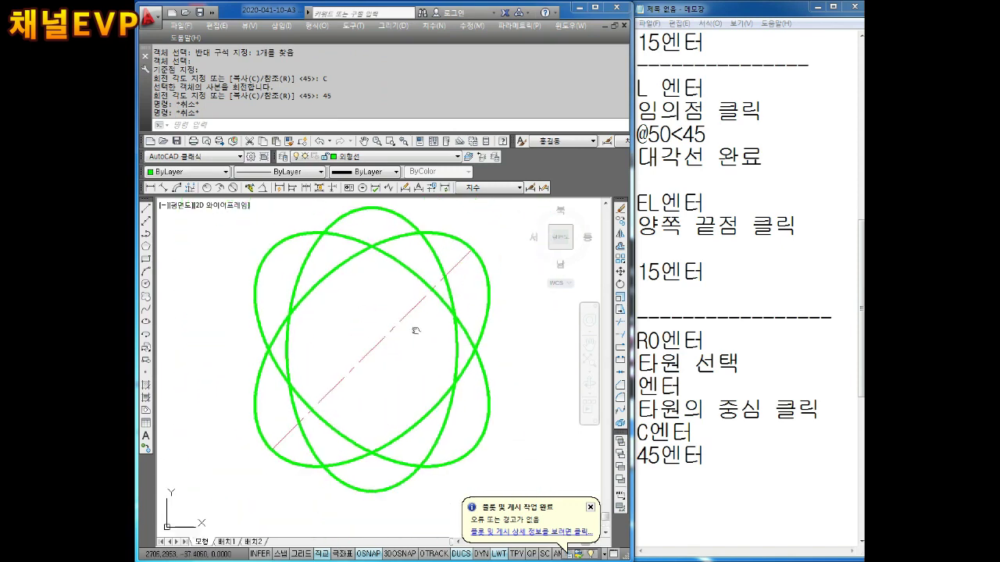
key(Escape)
scroll(529, 368, up, 2)
scroll(561, 383, down, 2)
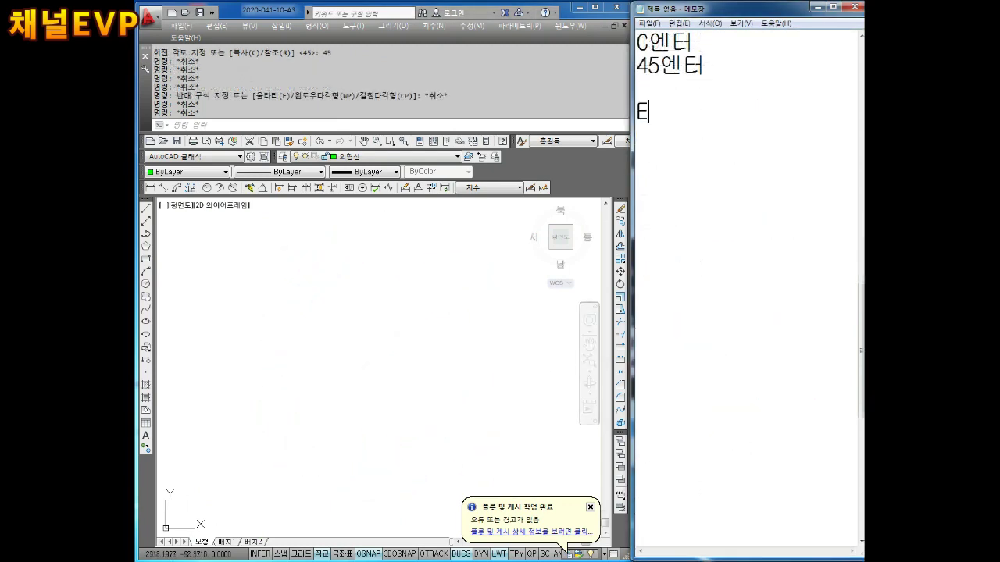
Step: Write four Notepad lines: "EL엔터", "시작점 클릭", "직교모드 ON" and "가로방향 156엔터"
text(터)
key(Return)
text(시)
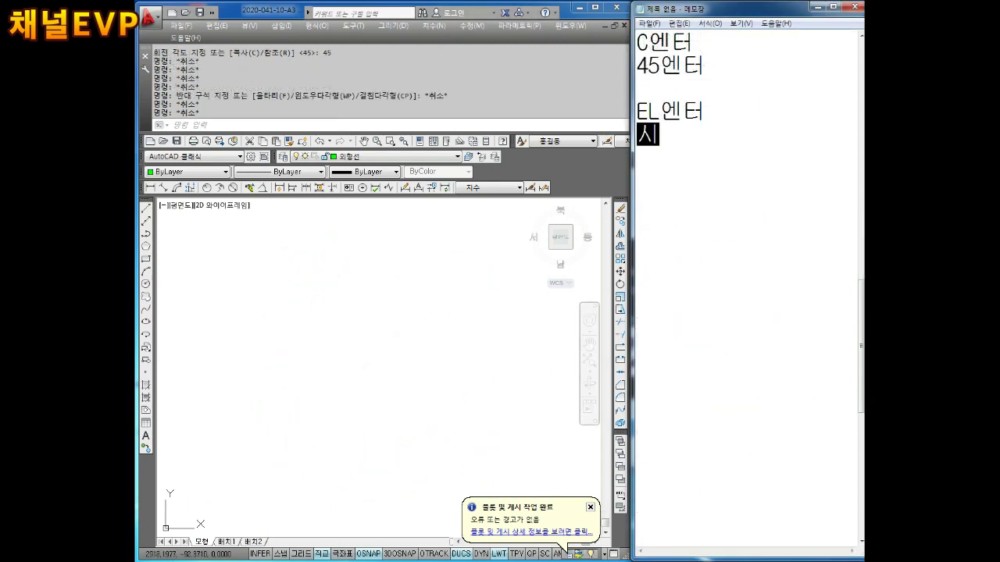
text(작점 클릭)
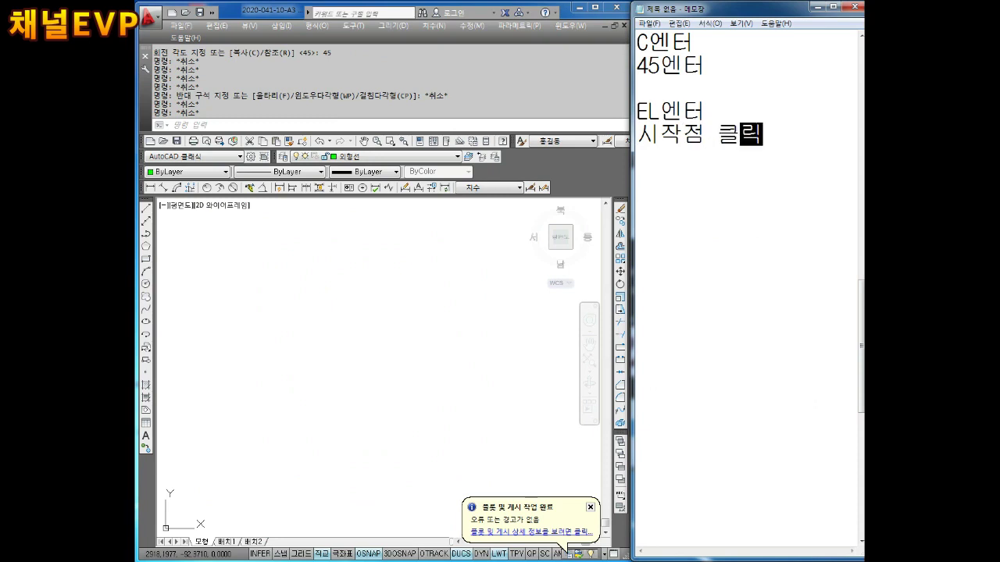
key(Return)
text(직교)
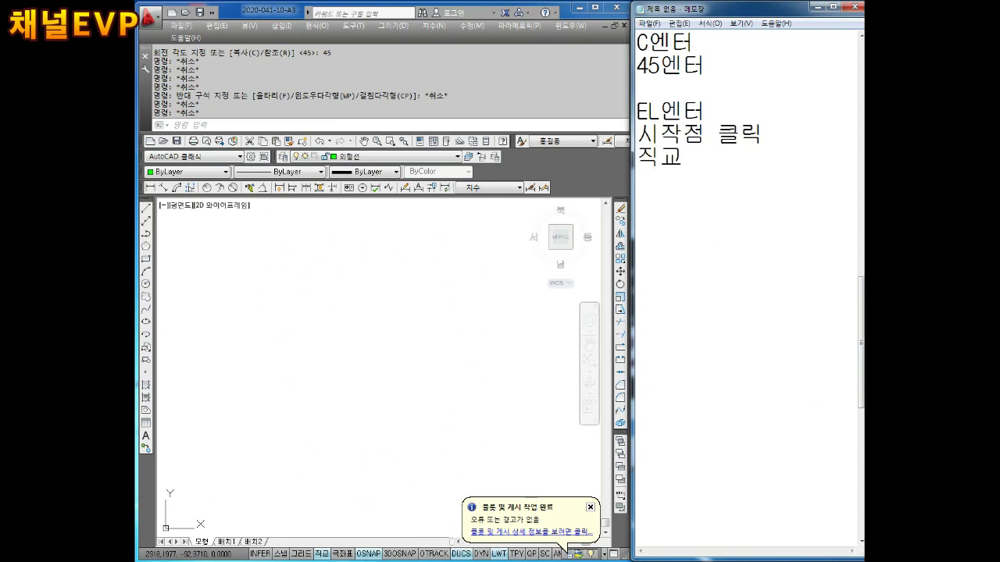
text(모드 ON)
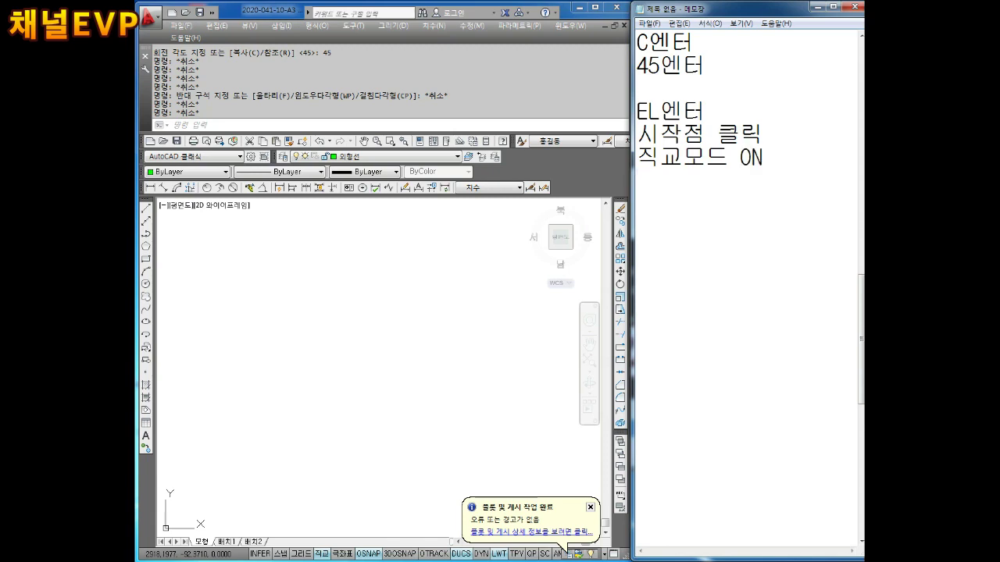
key(Return)
text(가로뱌)
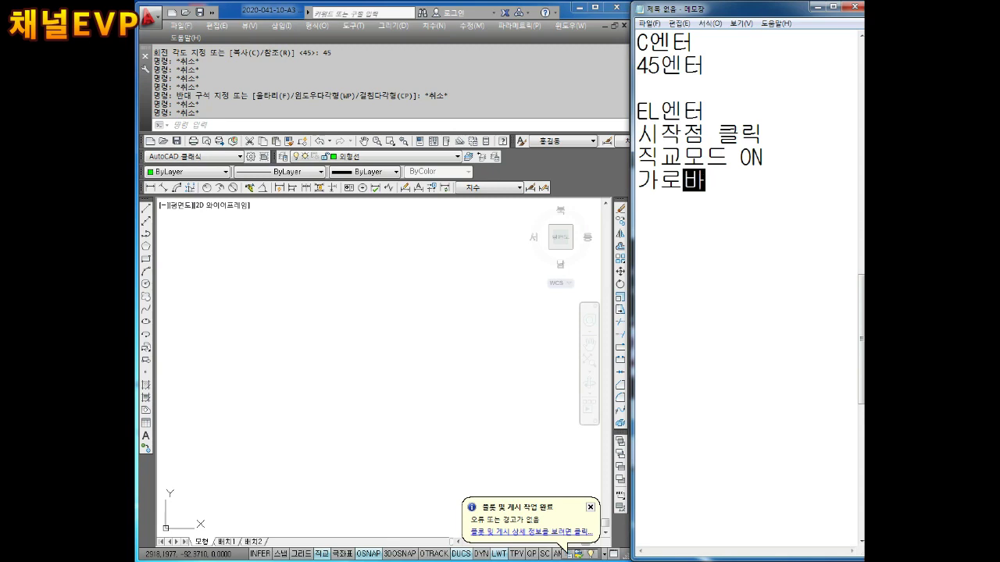
text(향)
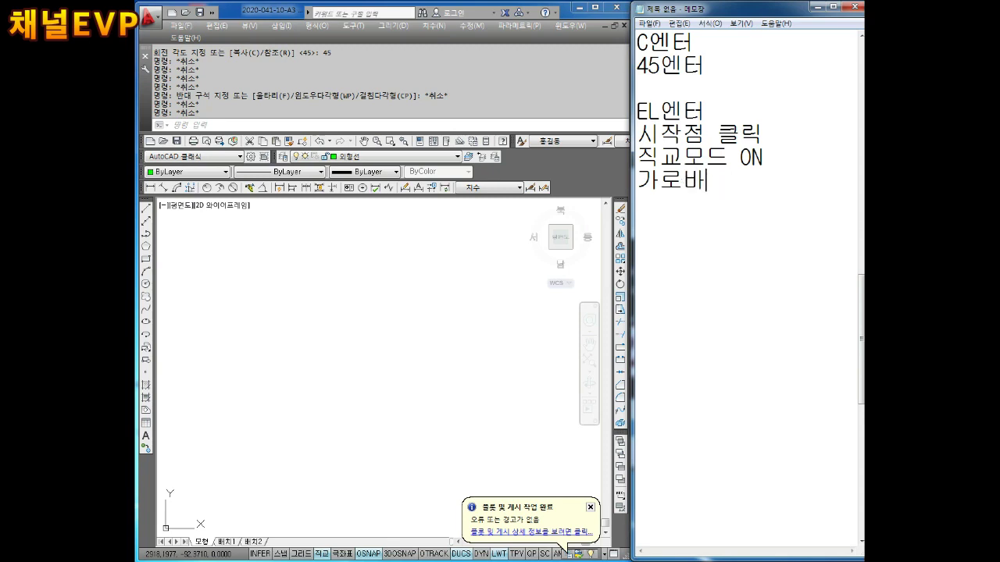
text(ㅇ향 )
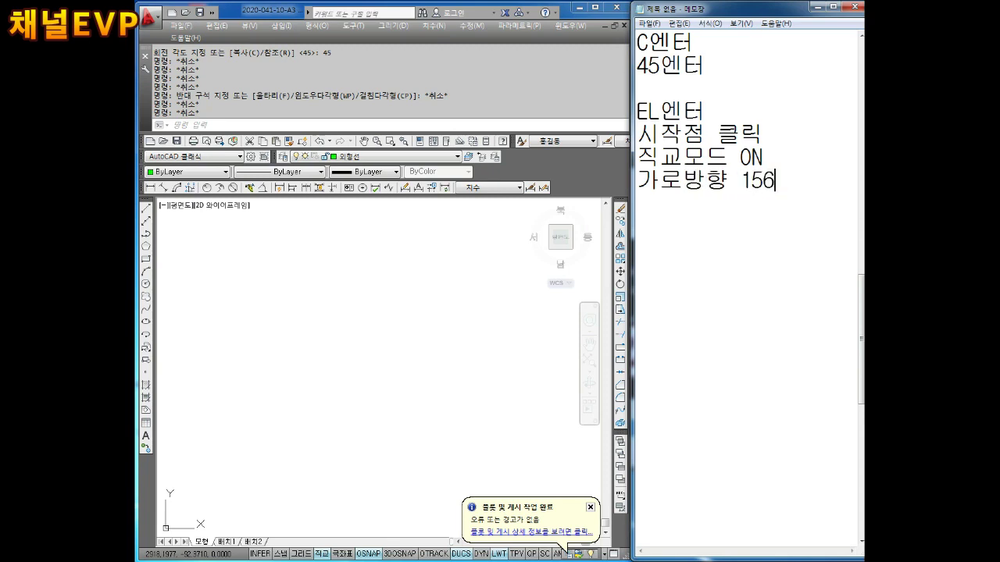
text(터)
key(Return)
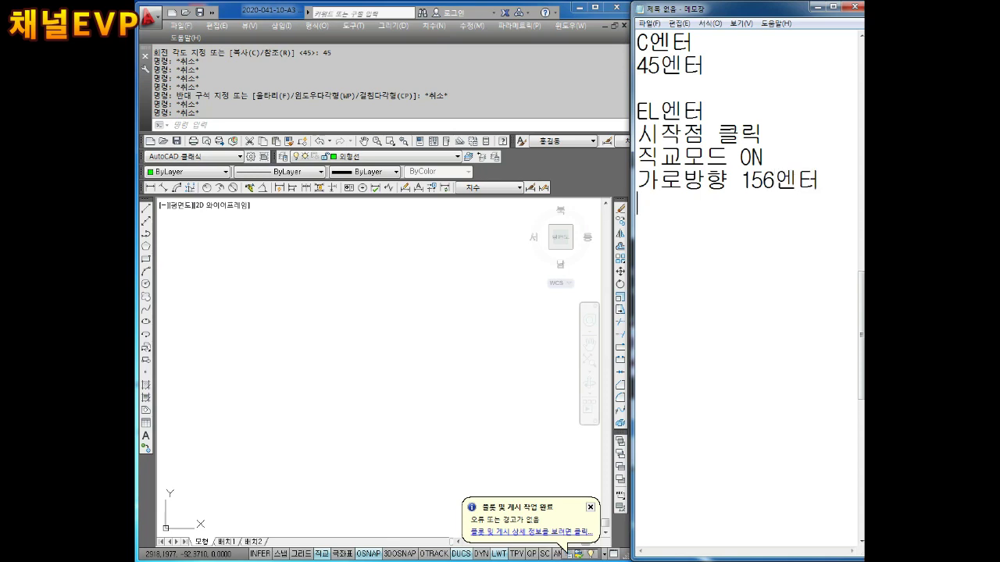
Step: Start an ellipse with EL and set a horizontal 156-unit first axis
click(316, 372)
key(Escape)
key(Escape)
text(EL)
key(Return)
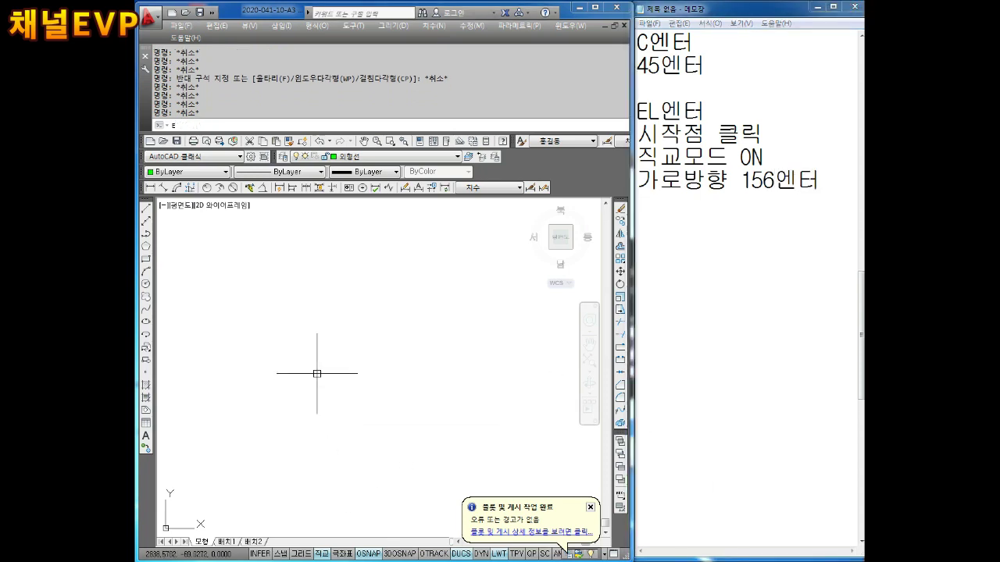
click(253, 348)
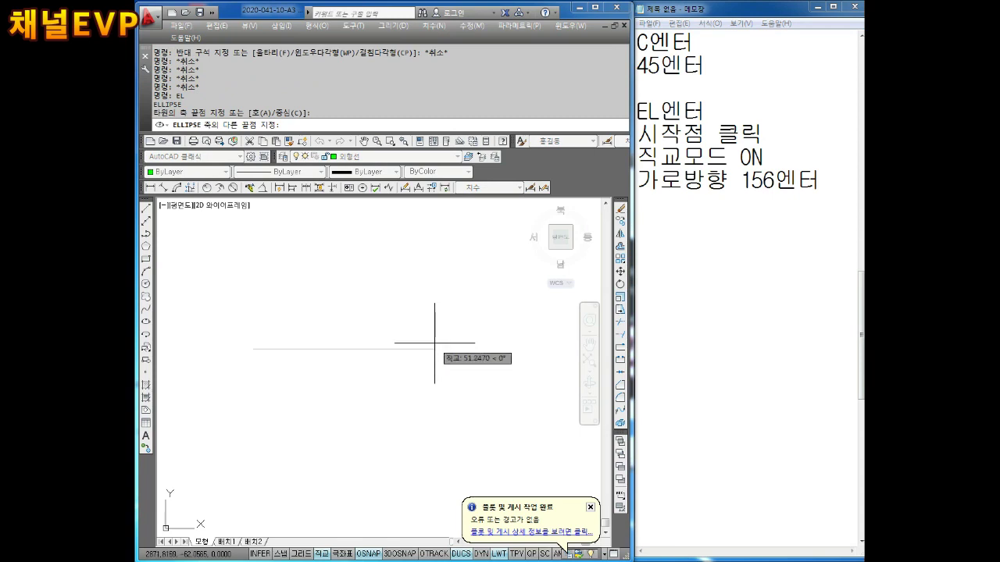
text(156)
key(Return)
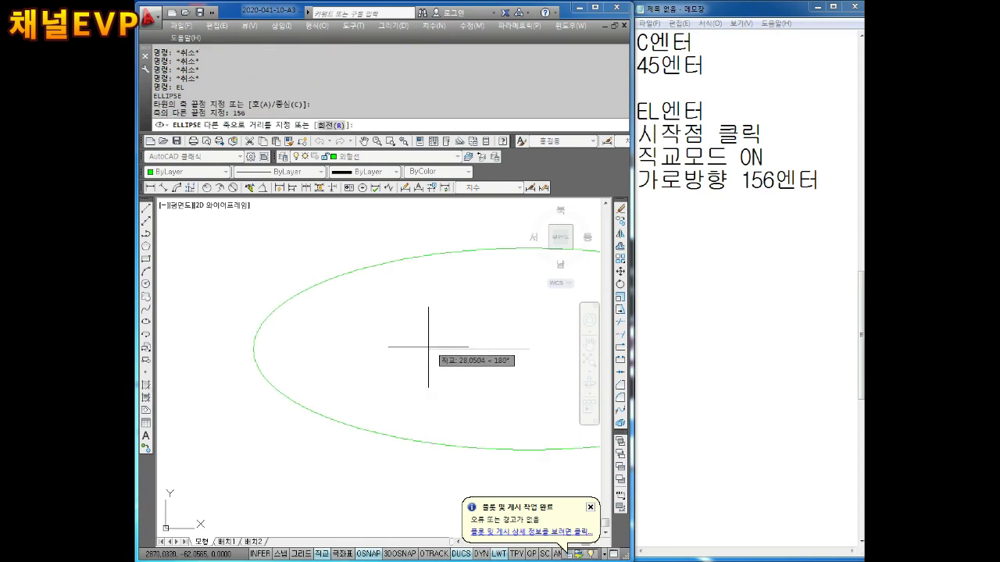
scroll(434, 344, down, 3)
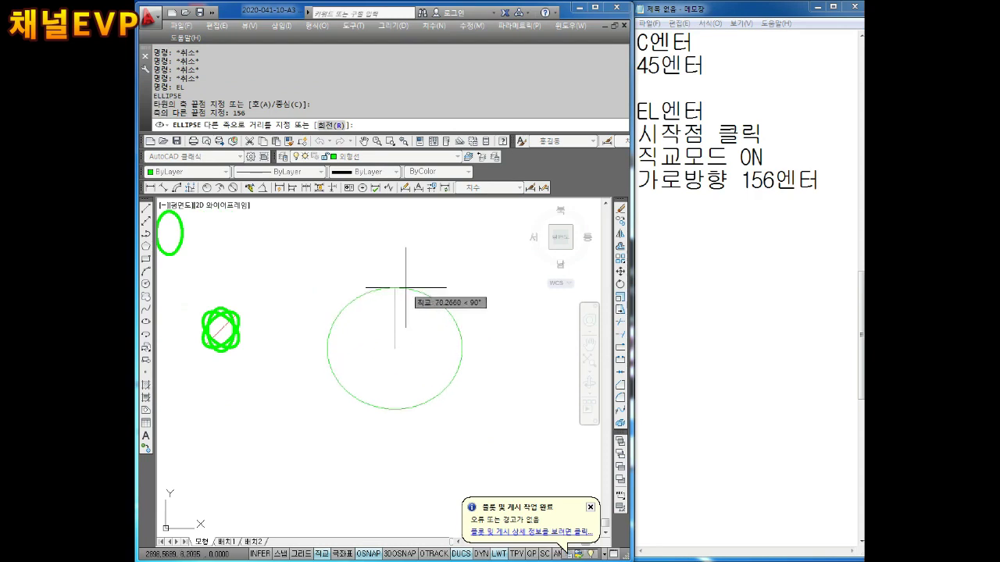
Step: Note "52엔터" in Notepad, then enter 52 as the other axis distance
click(657, 192)
text(52)
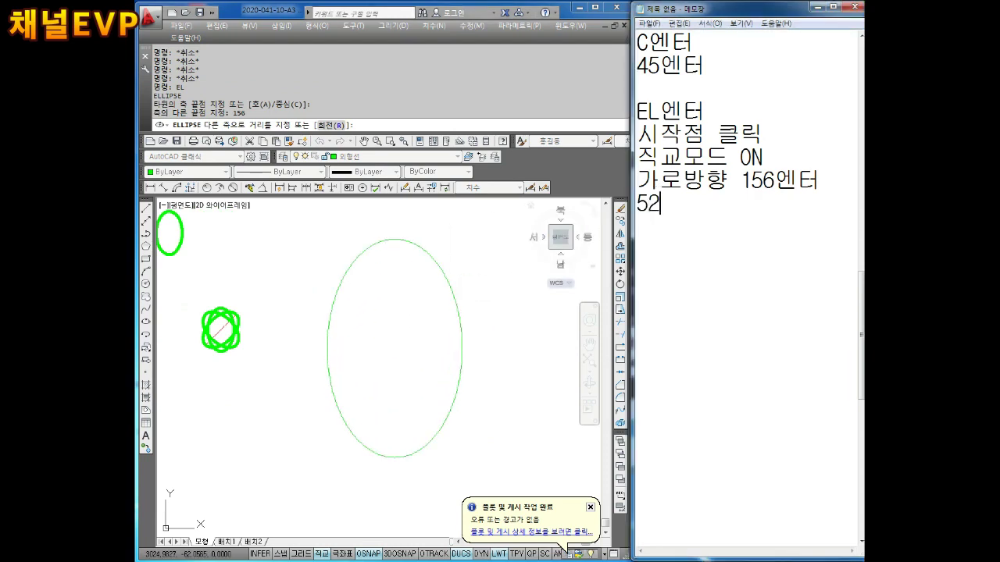
text(엔터)
key(Return)
click(295, 310)
text(5)
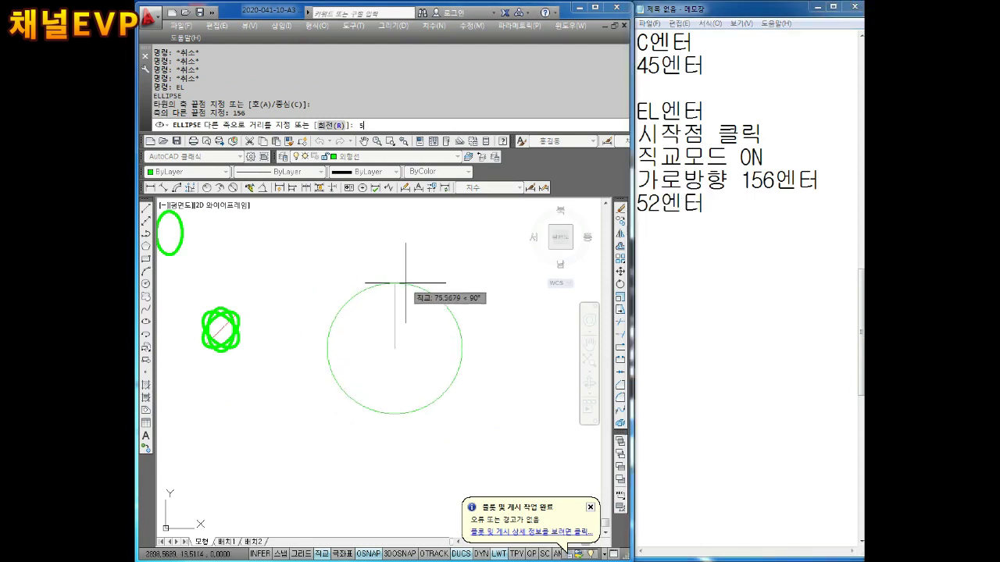
text(2)
key(Return)
key(Escape)
key(Escape)
key(Escape)
scroll(394, 367, up, 2)
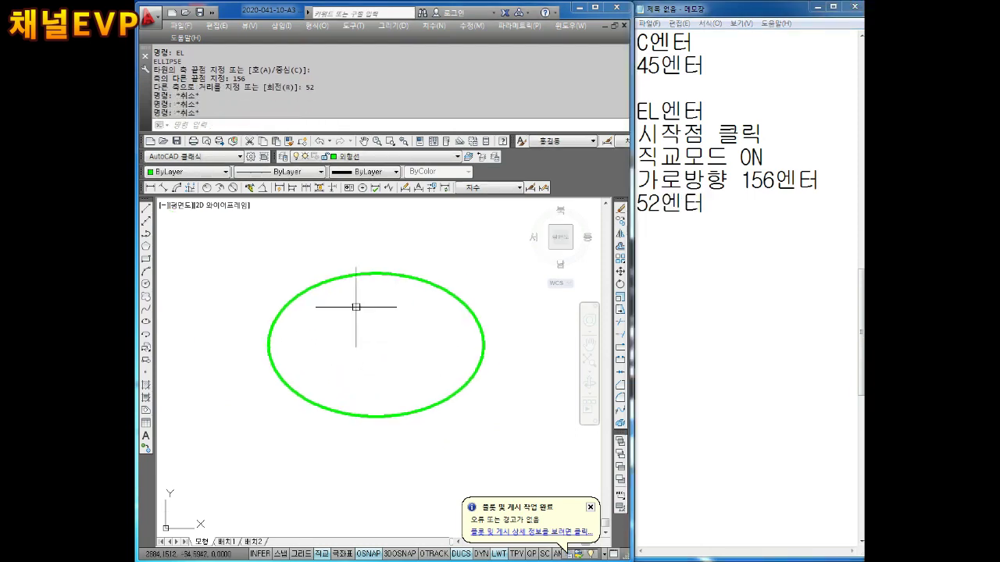
key(Escape)
key(Escape)
click(150, 187)
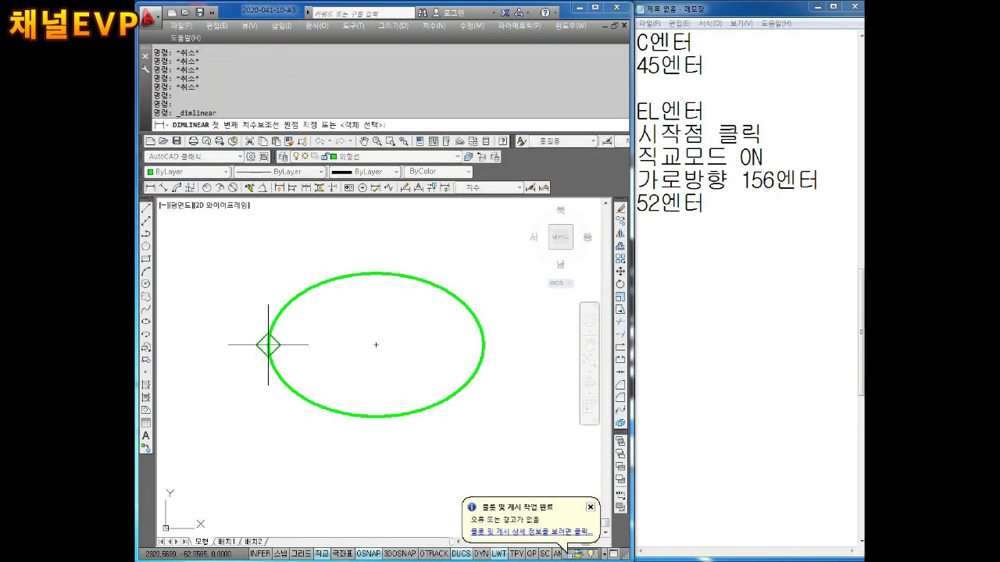
click(268, 344)
click(484, 345)
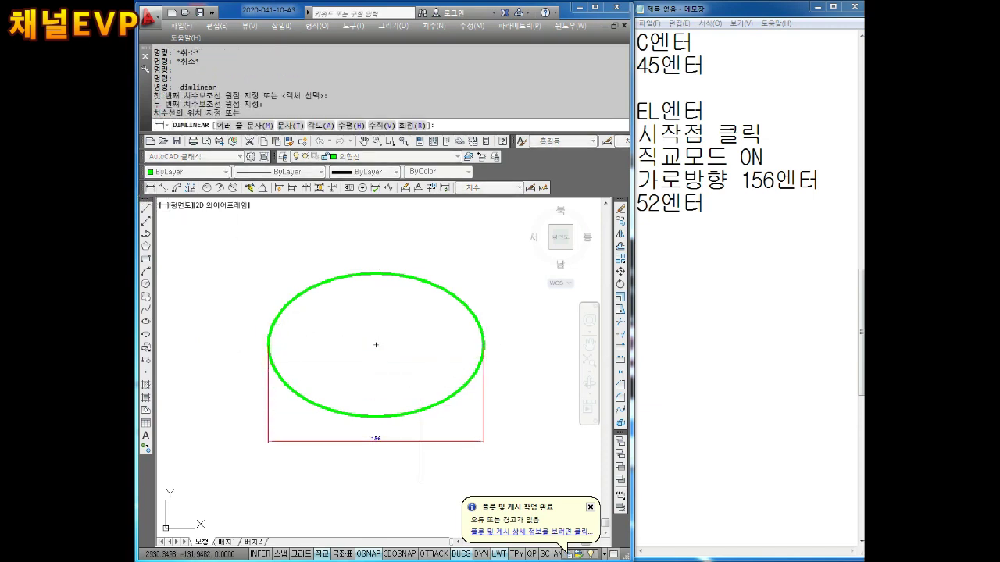
click(420, 451)
key(Return)
click(376, 273)
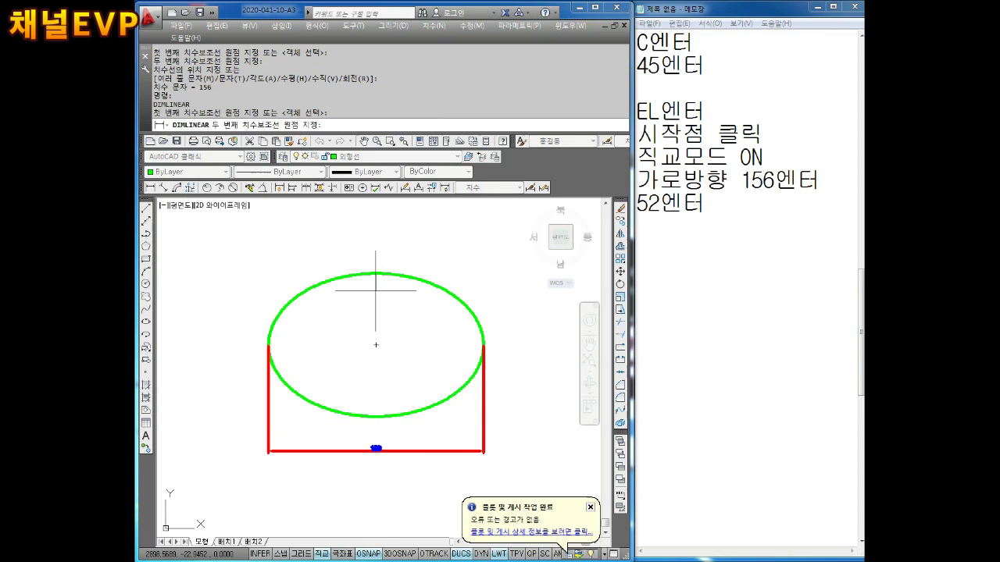
click(376, 415)
click(527, 346)
key(Escape)
key(Escape)
scroll(529, 345, up, 3)
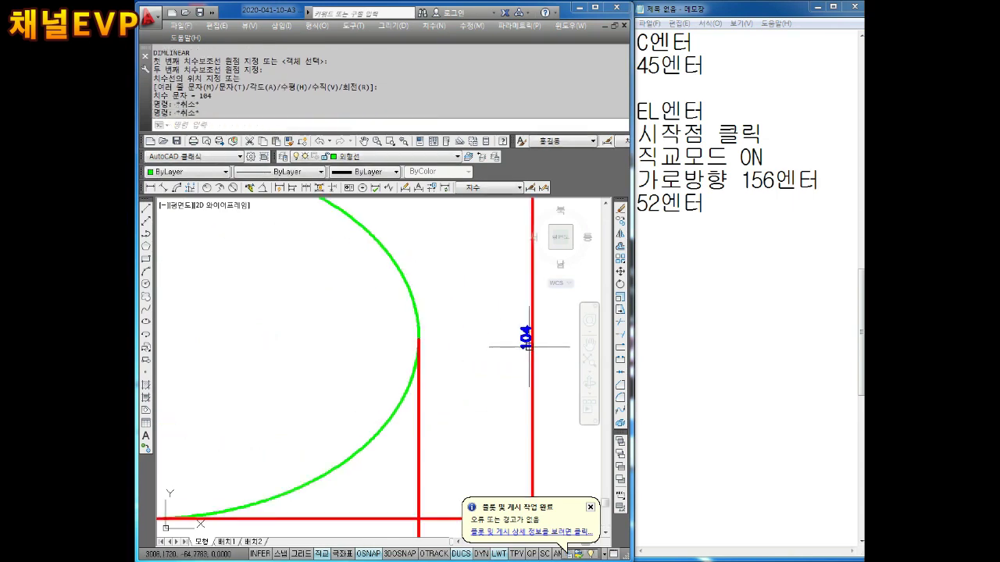
scroll(528, 345, down, 2)
scroll(507, 344, down, 1)
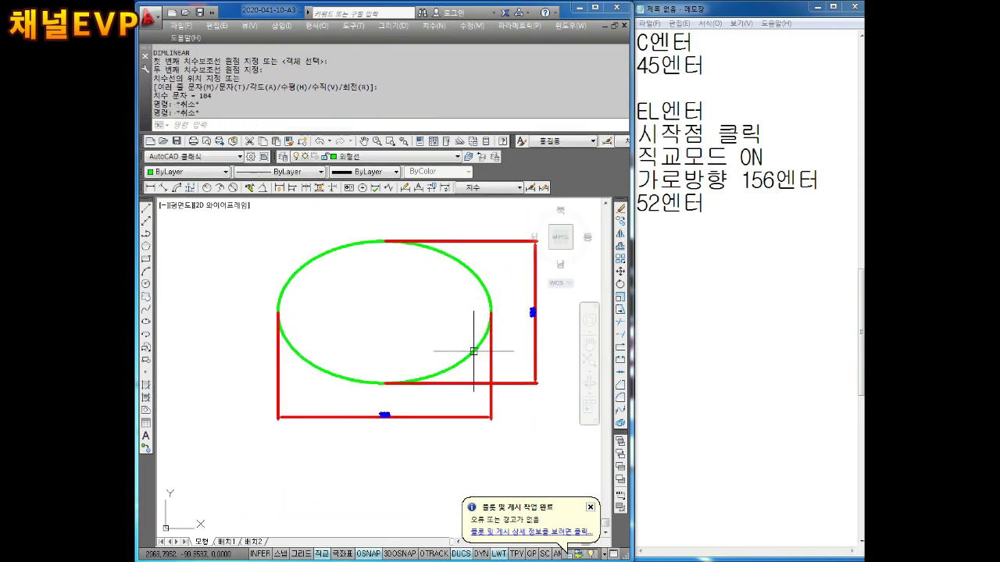
scroll(502, 424, up, 2)
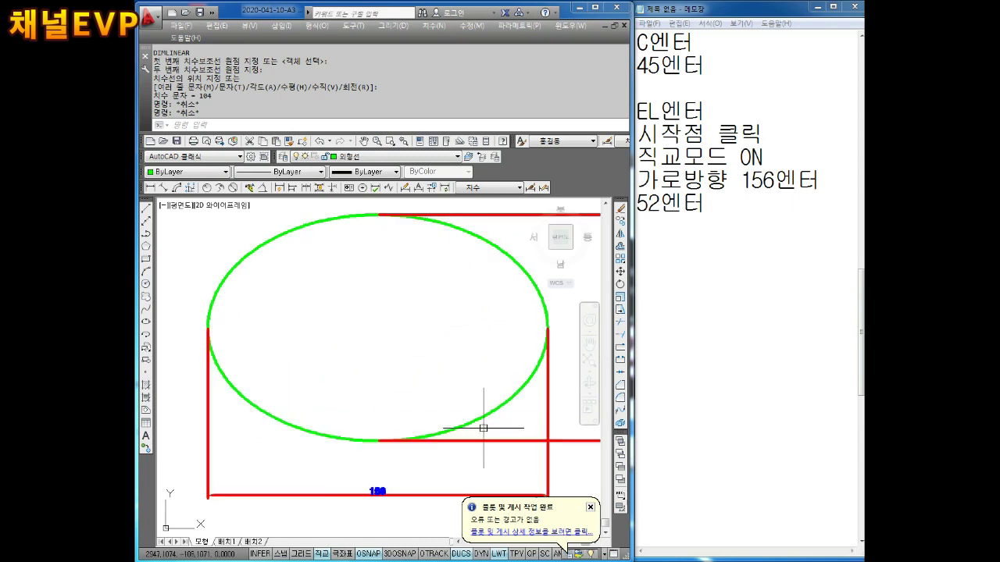
key(Escape)
key(Escape)
click(340, 496)
scroll(454, 462, up, 2)
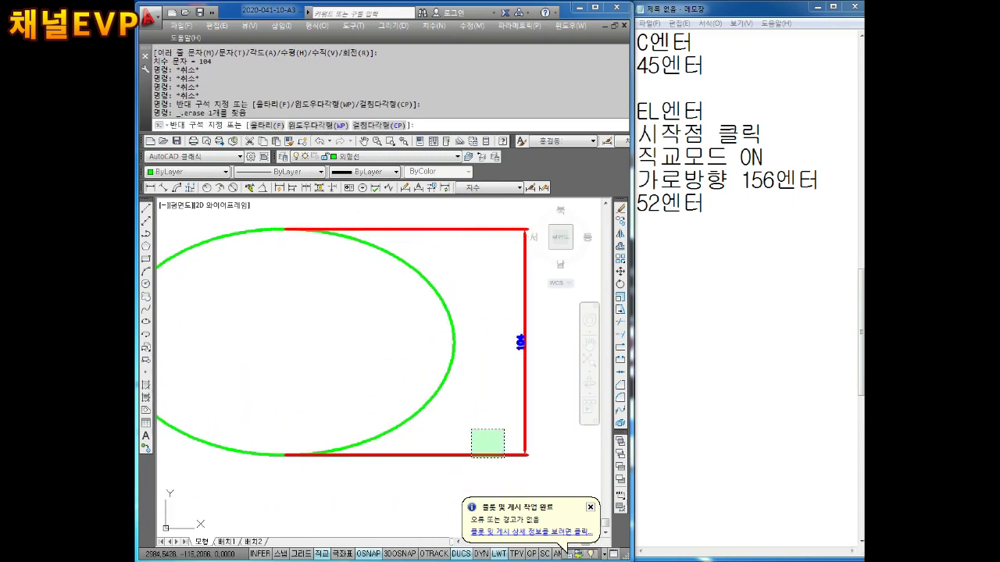
click(471, 426)
key(Delete)
key(Escape)
key(Escape)
middle_drag(327, 353, 351, 352)
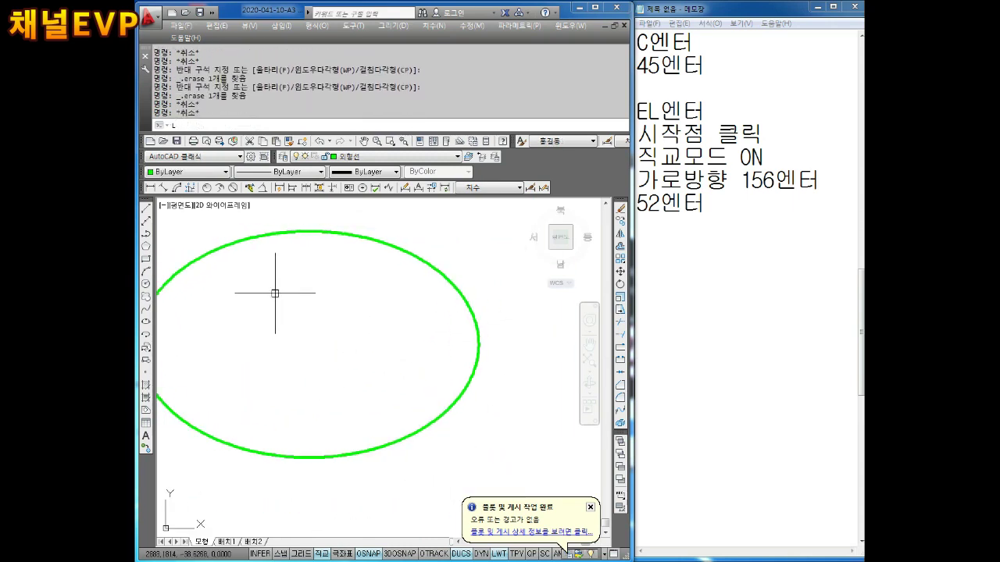
Step: Draw vertical and horizontal lines between opposite quadrants of the ellipse
text(l)
key(Return)
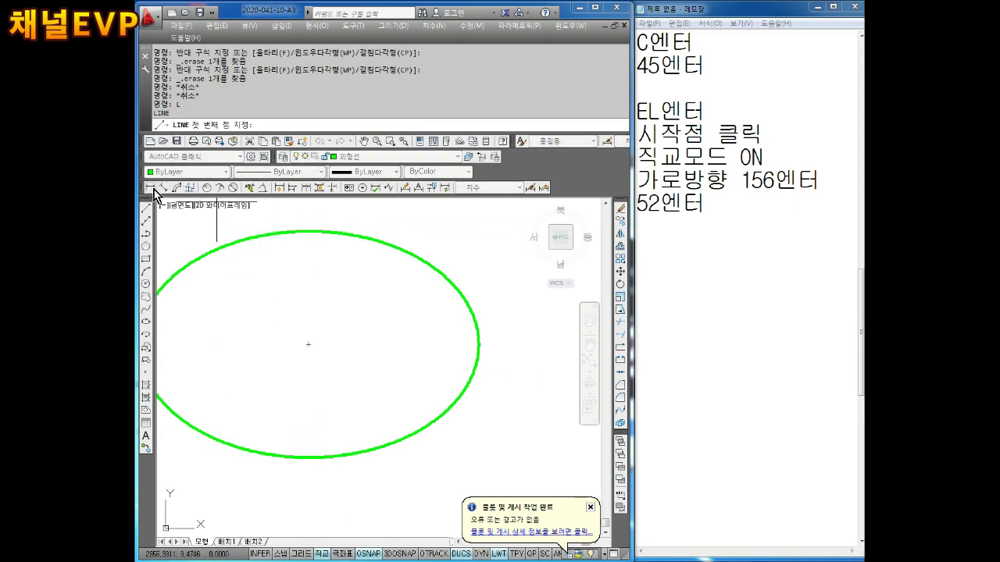
click(309, 232)
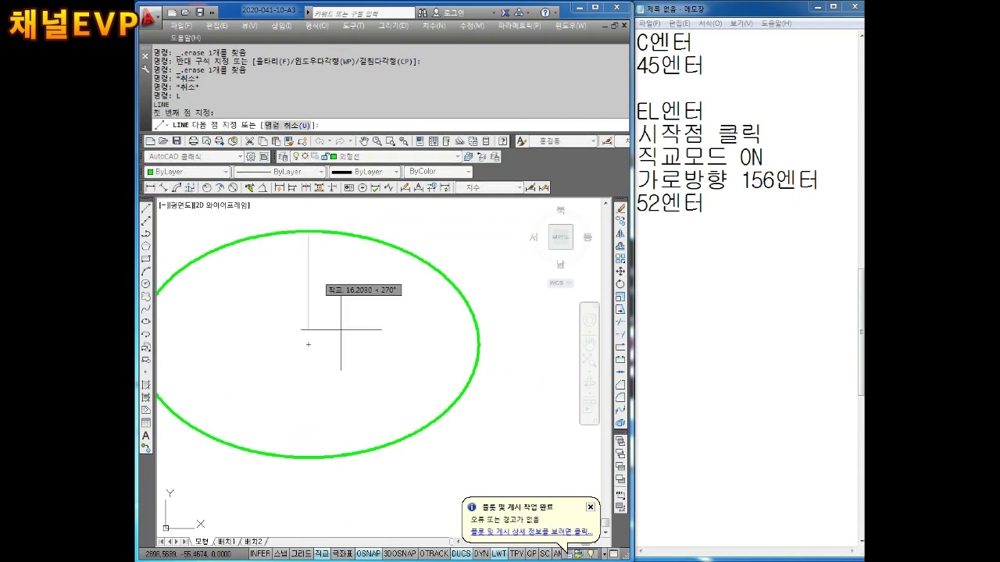
click(318, 459)
key(Escape)
middle_drag(285, 409, 403, 406)
key(Return)
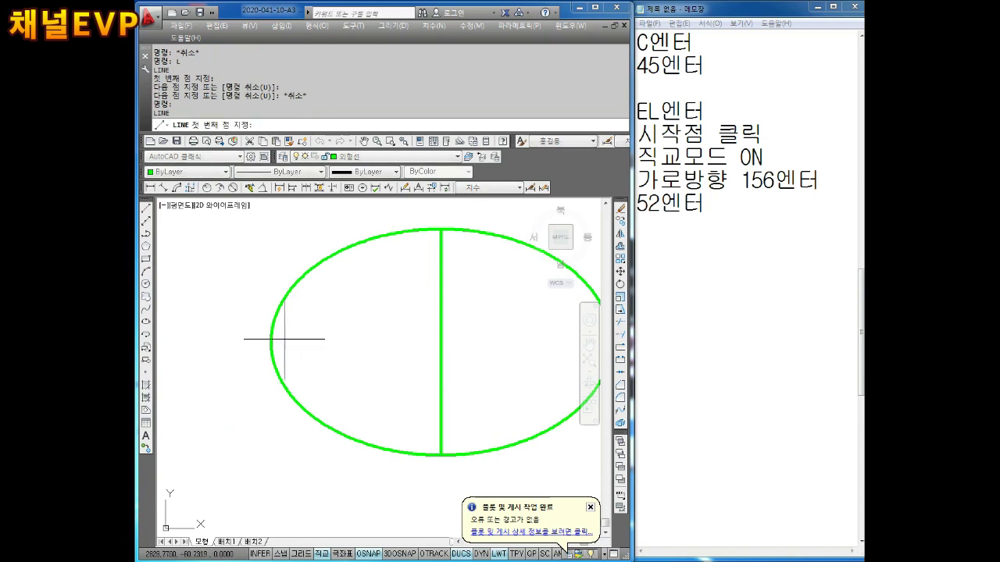
click(271, 341)
middle_drag(472, 342, 382, 346)
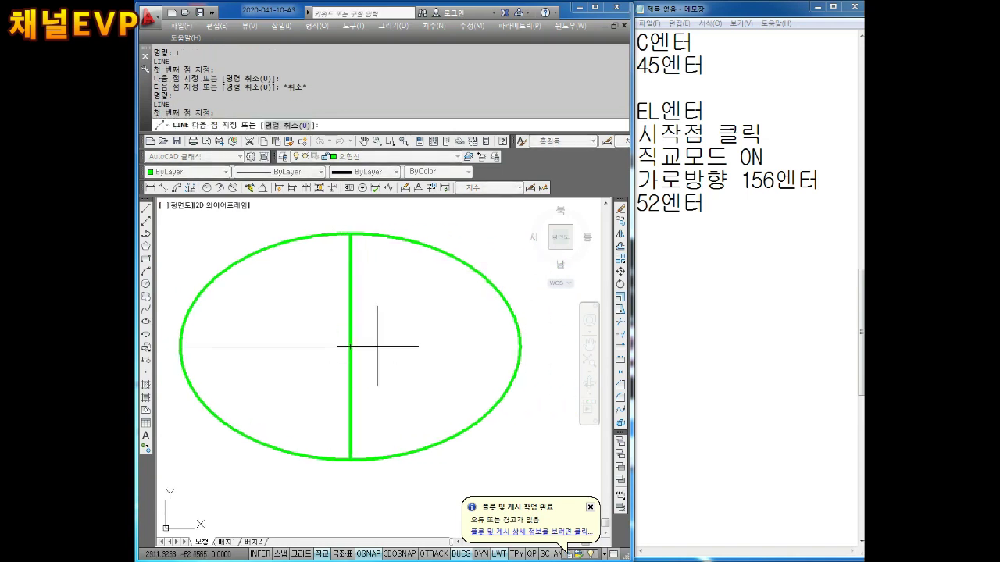
click(518, 346)
key(Escape)
Step: Move both lines to the centre-line layer so they show as red dash-dot lines
click(415, 203)
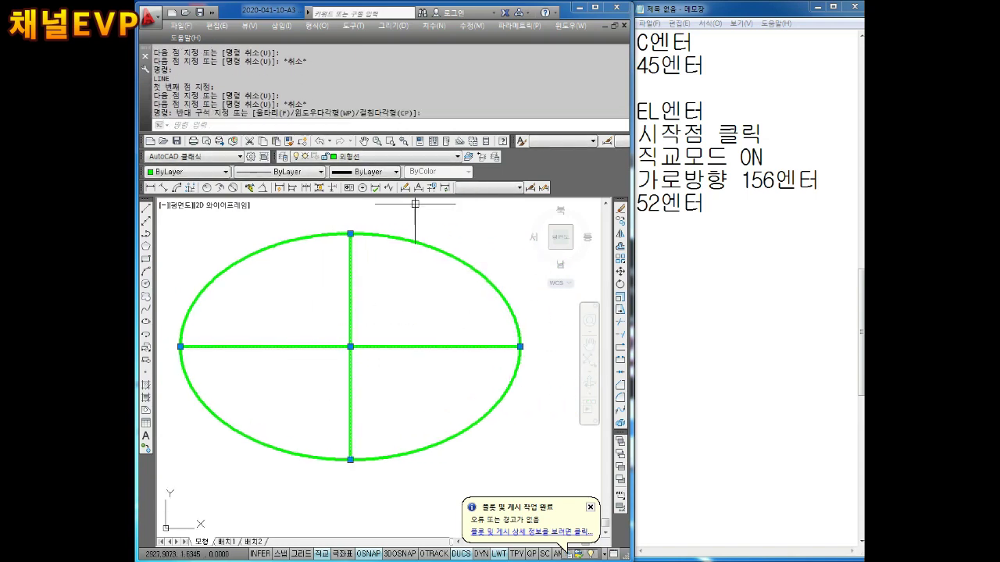
click(367, 156)
click(359, 226)
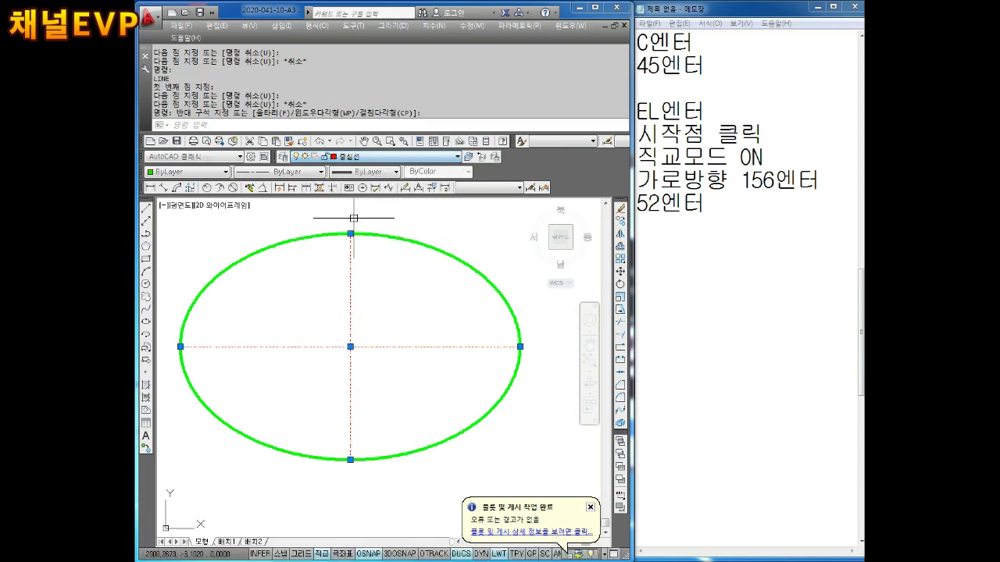
key(Escape)
key(Escape)
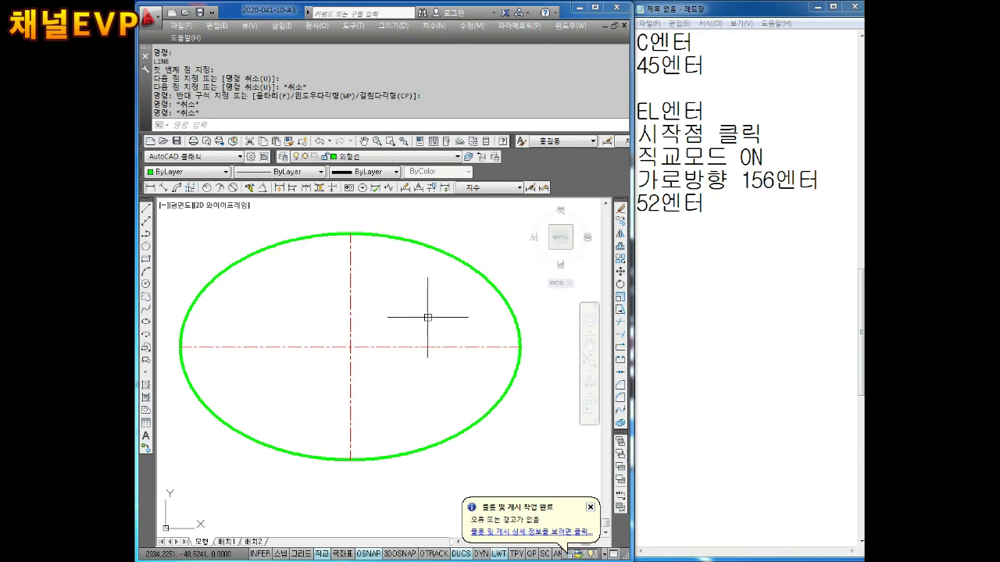
middle_drag(424, 317, 424, 301)
key(Escape)
key(Escape)
click(653, 243)
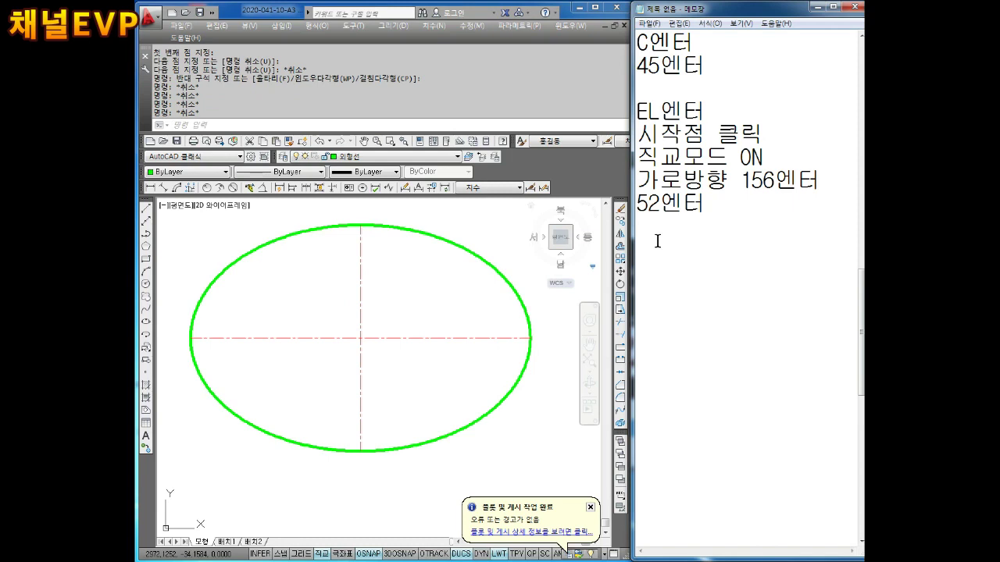
Step: Add the notes "0엔터" and "37엔터" in Notepad
text(0엔)
text(터)
key(Return)
text(엔)
text(터)
key(Return)
Step: Offset the vertical centre line 37 units to its left
click(351, 270)
key(Escape)
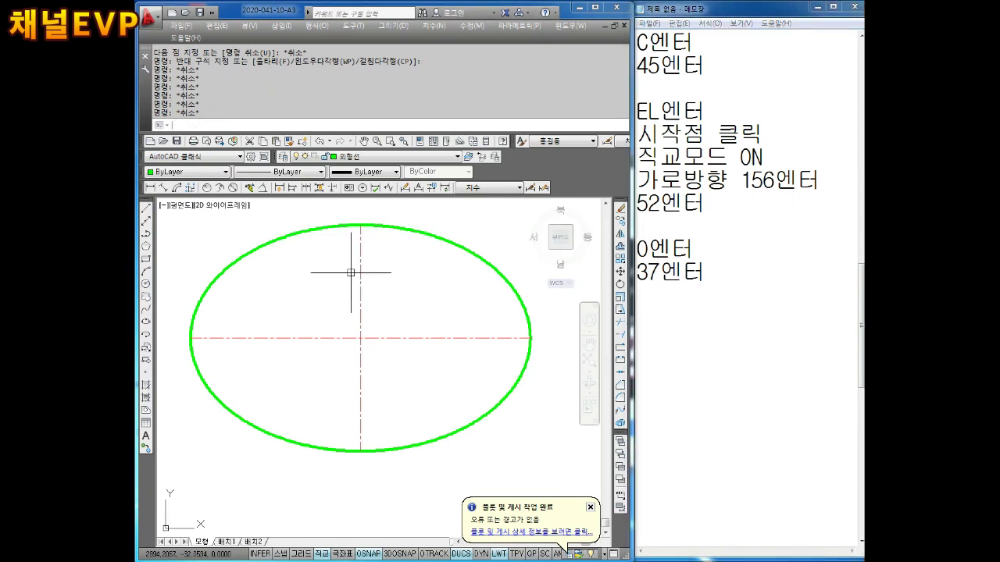
key(Tab)
text(o)
key(Return)
text(347)
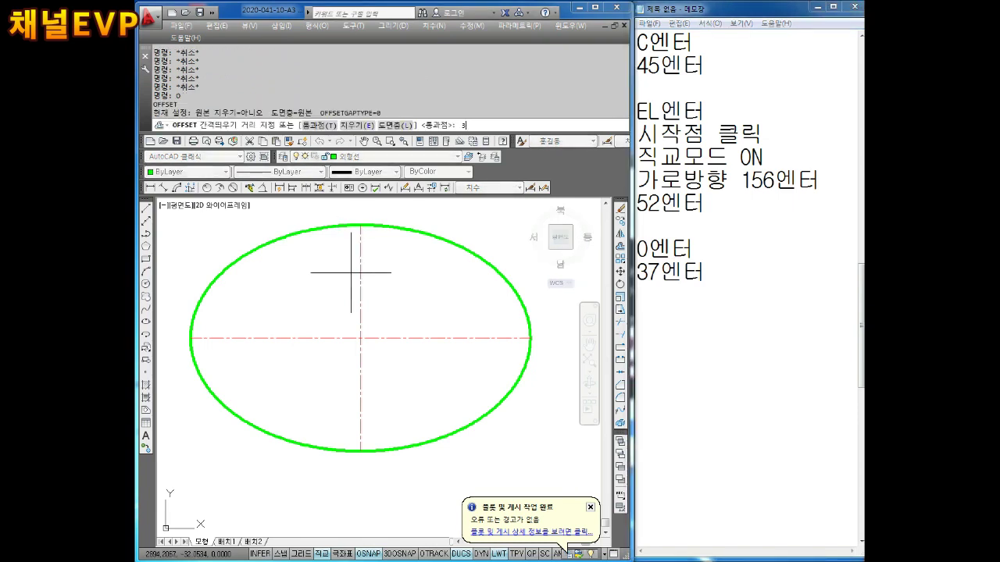
text(7)
key(Return)
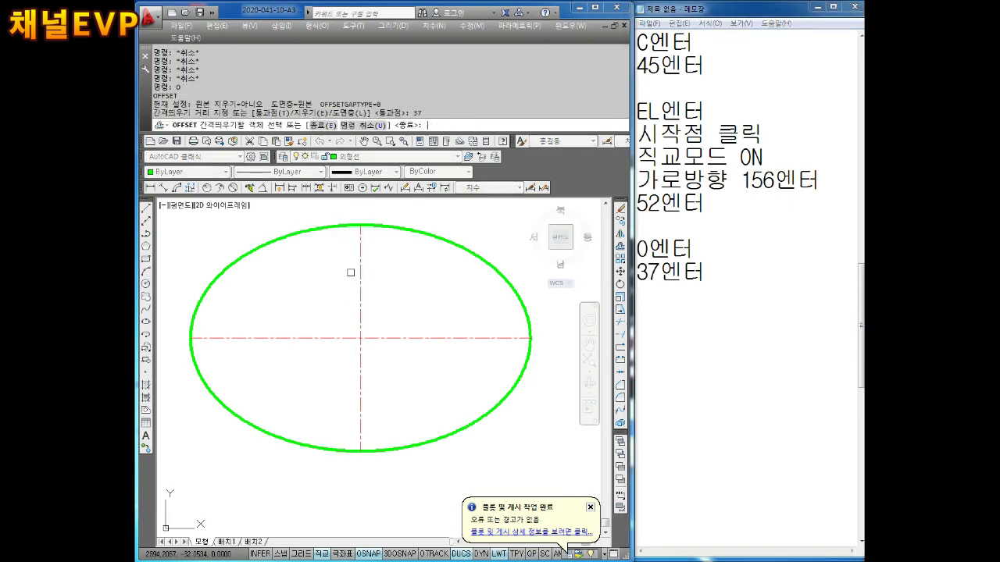
click(359, 297)
click(325, 310)
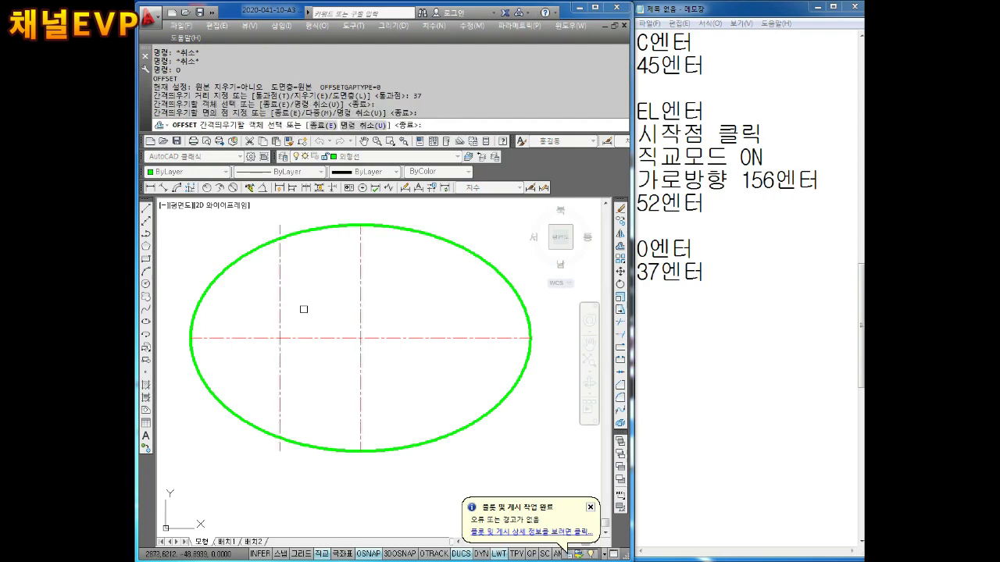